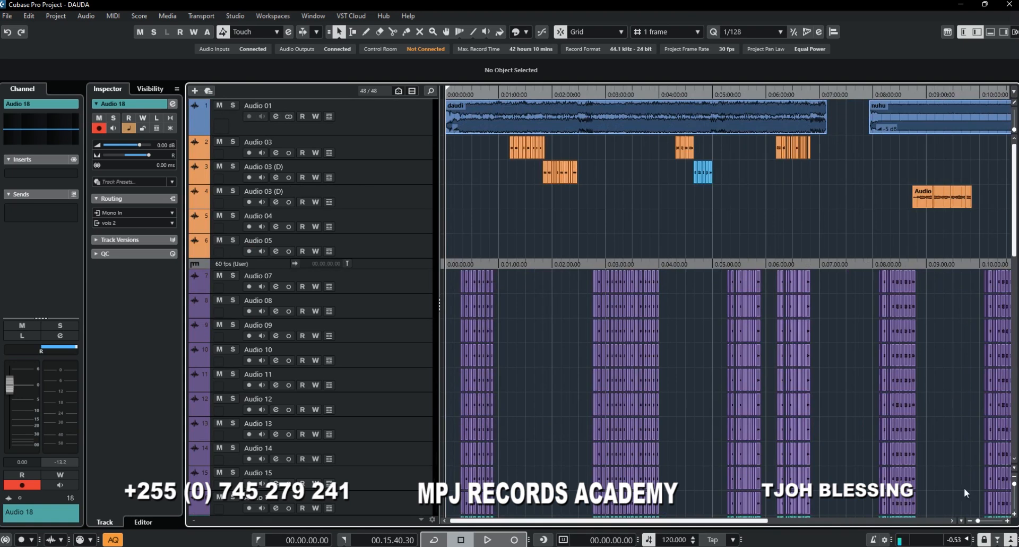
Set the left and right locators to the range of the daudi clip on the Audio 01 track and play it.
click(802, 113)
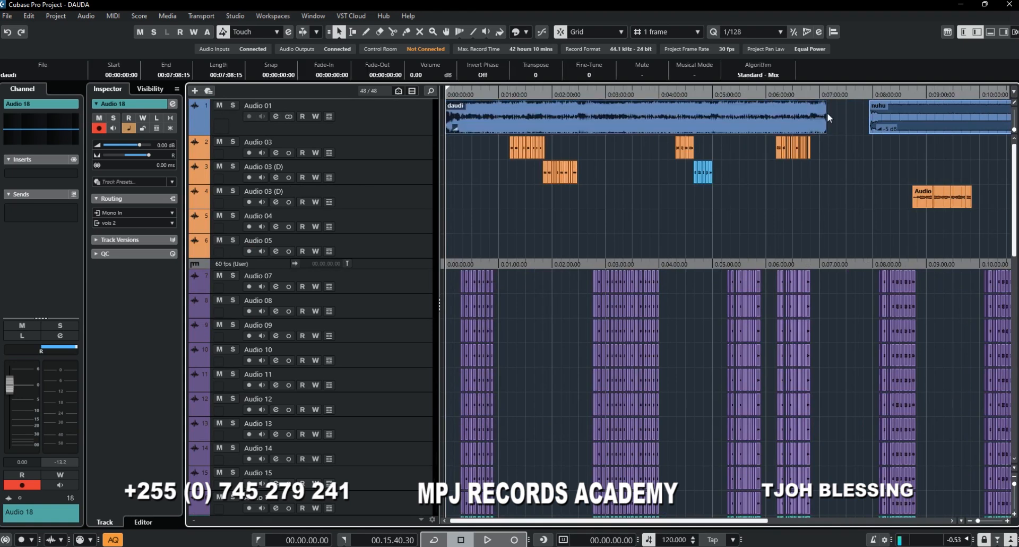
key(p)
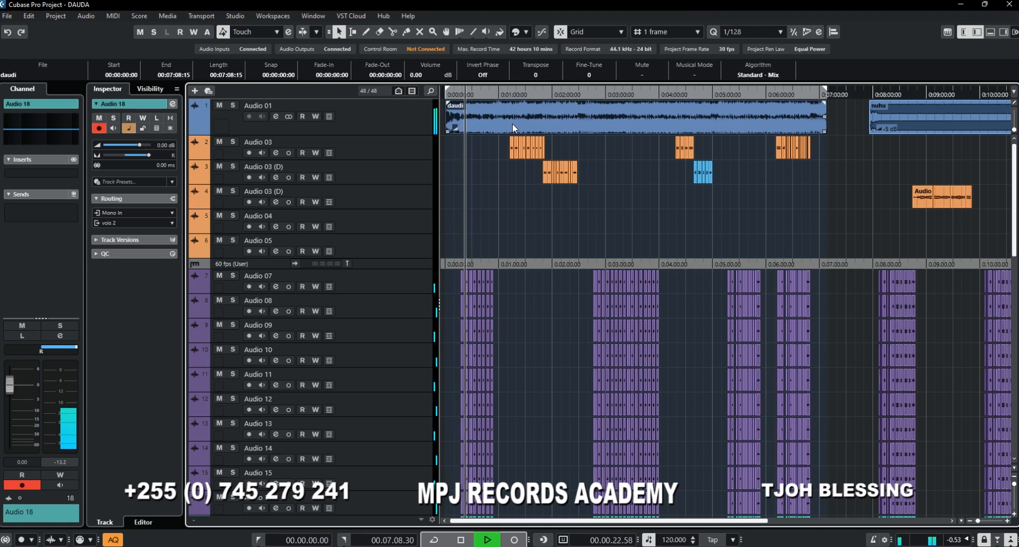
key(h)
key(h)
key(h)
key(h)
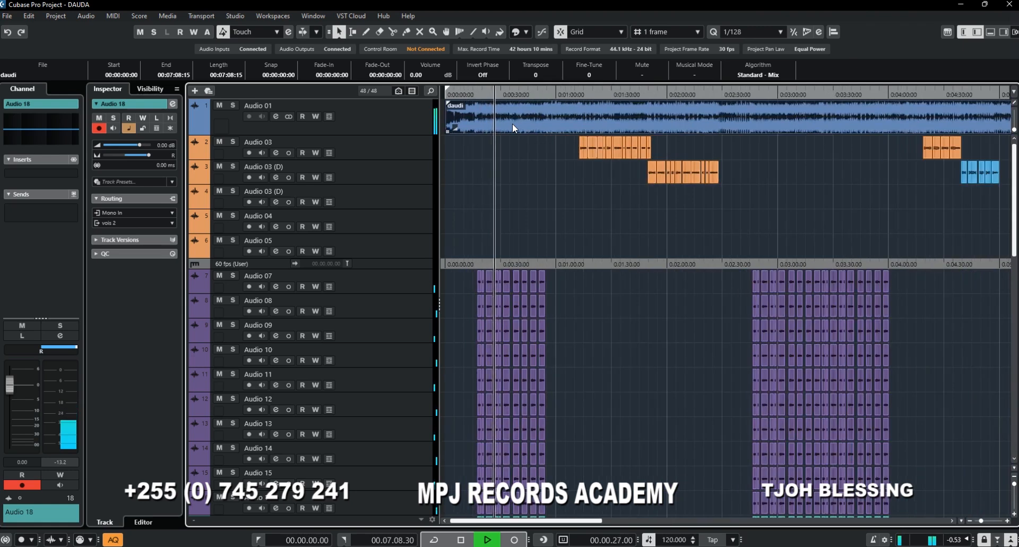
Review the inserts and sends on the group, effect and Stereo Out channels in the MixConsole, then return to the project.
key(F3)
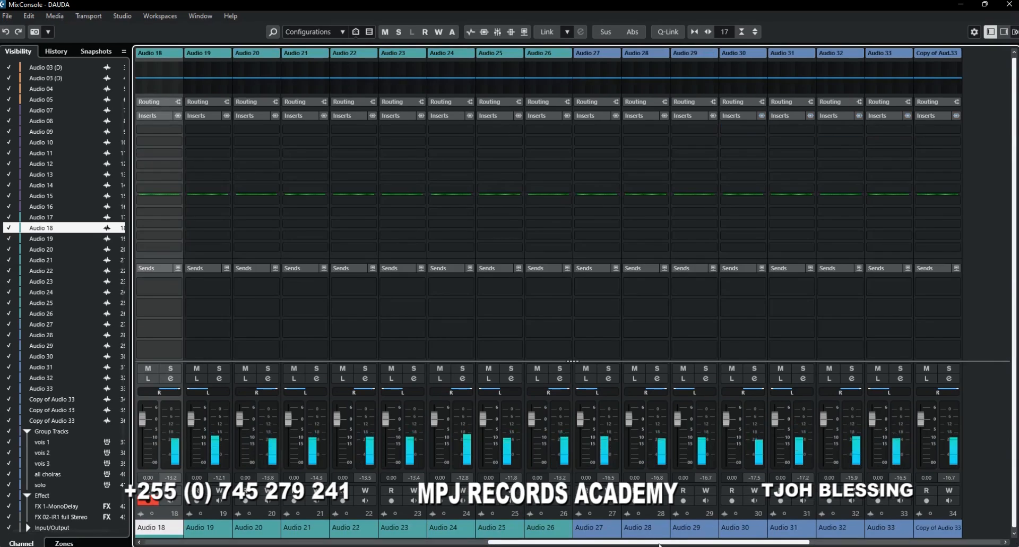
drag(661, 542, 918, 542)
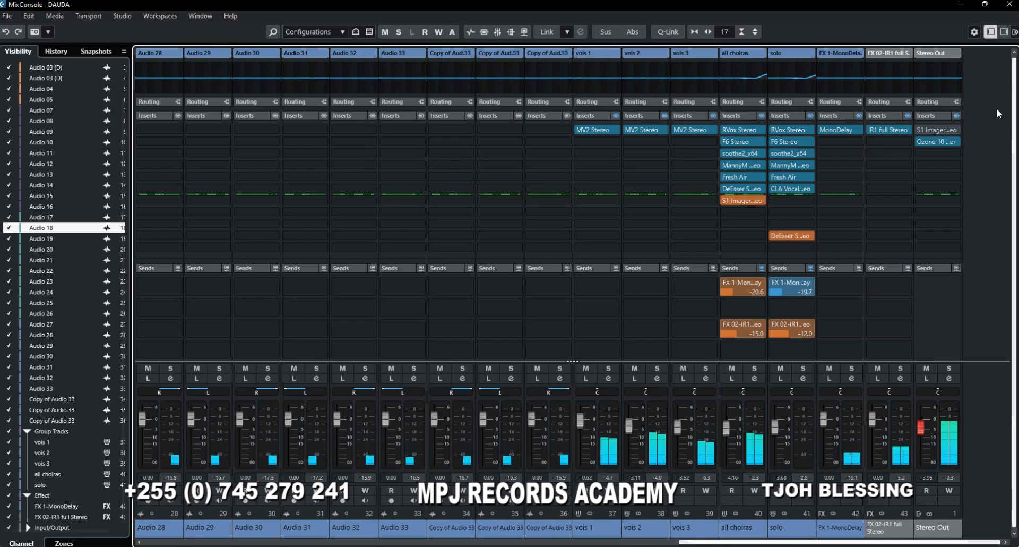
key(F3)
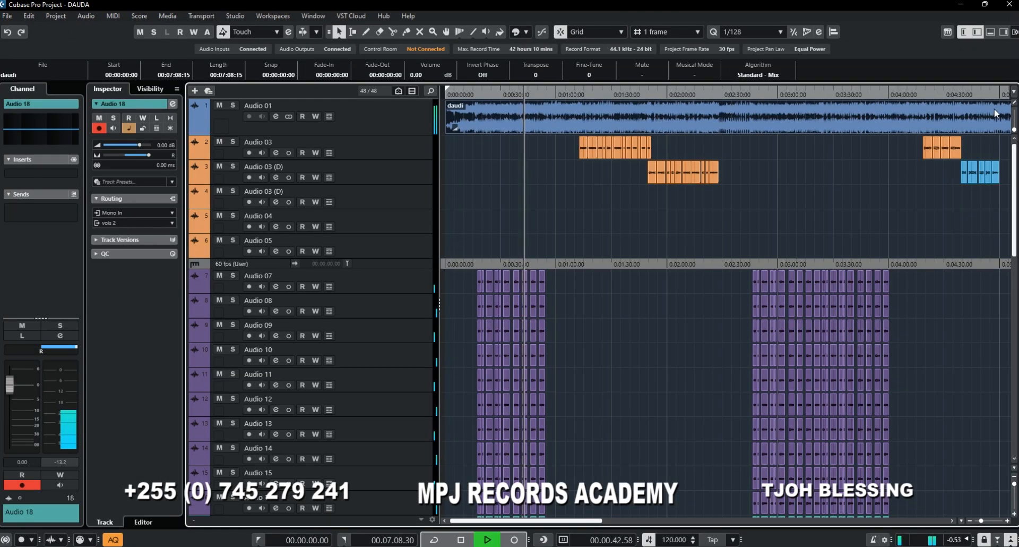
Play the project from the start of the first group of clips on the Audio 03 track.
click(985, 521)
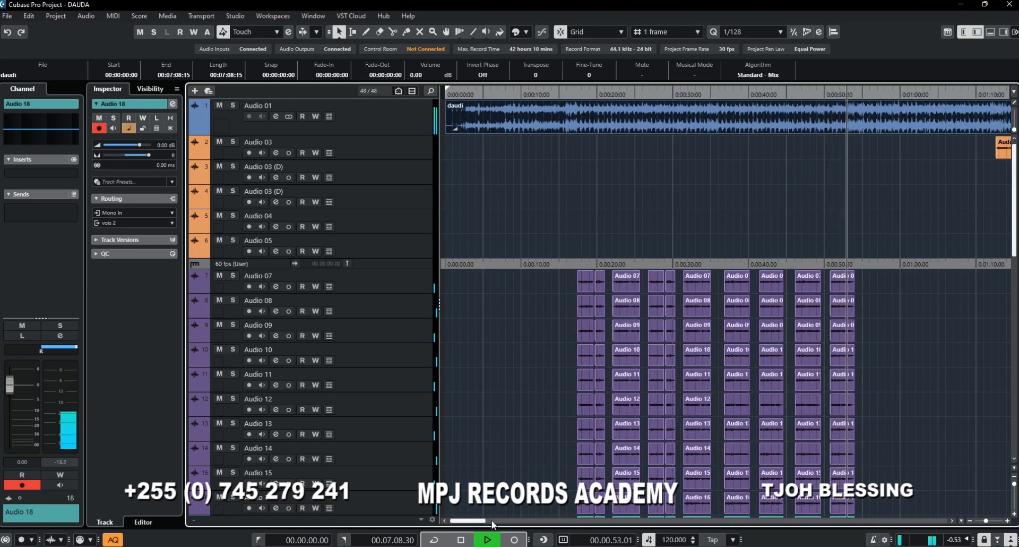
drag(484, 521, 620, 508)
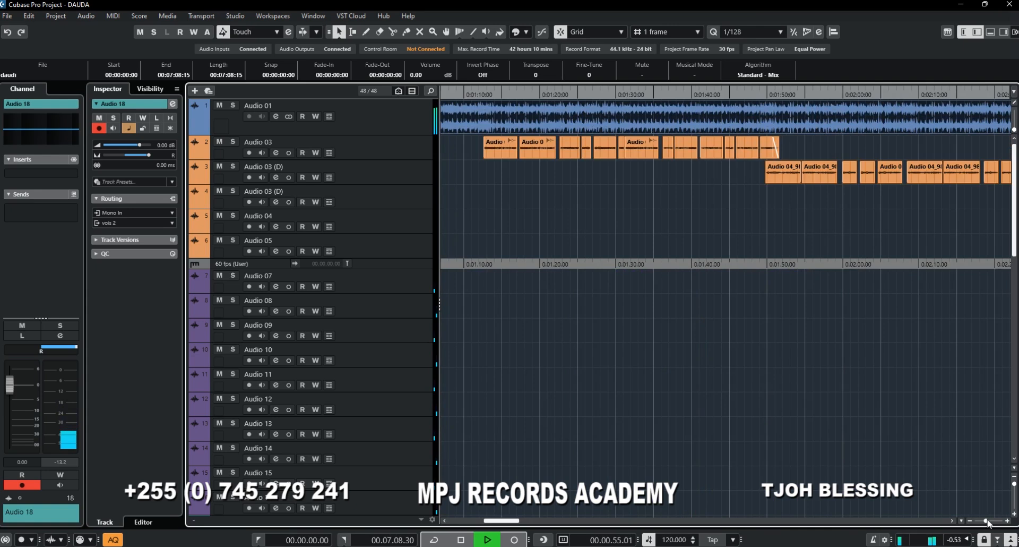
drag(988, 521, 986, 521)
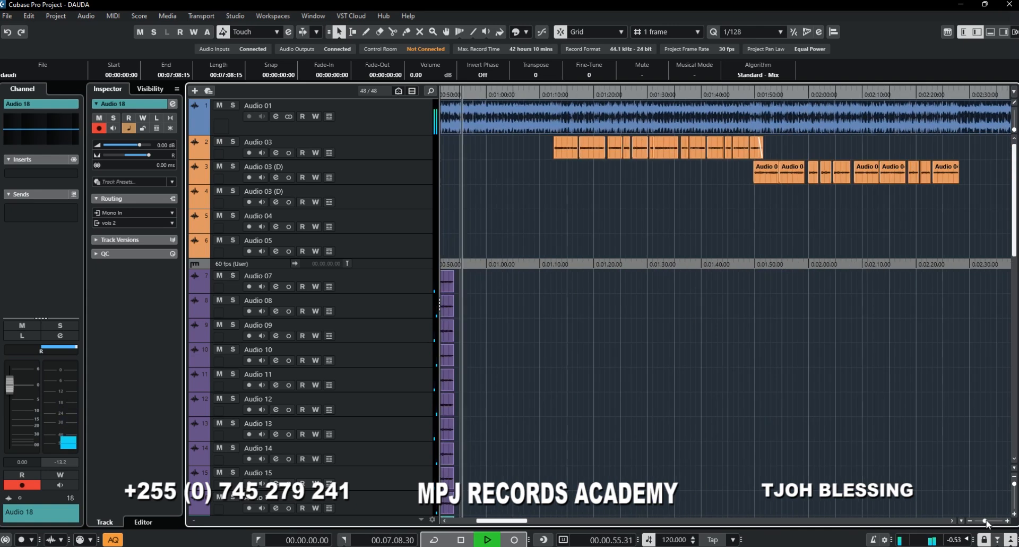
click(554, 93)
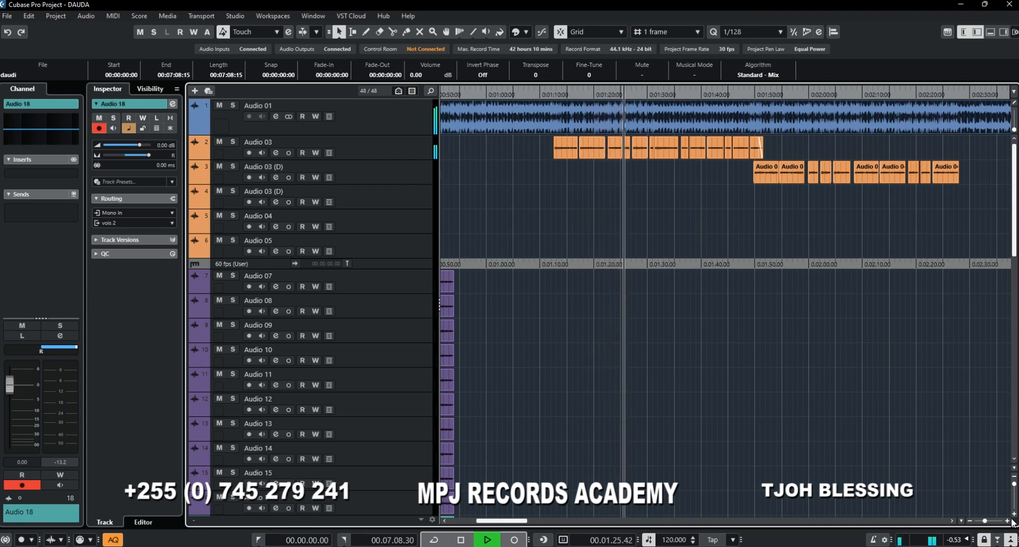
Play from the start of the first clips on the upper Audio 03 (D) track.
click(985, 521)
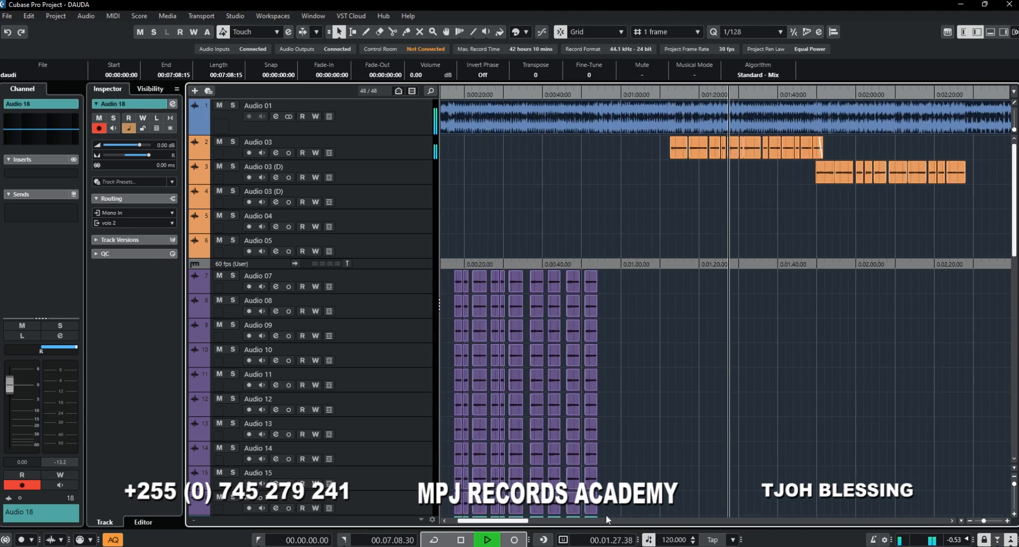
drag(514, 521, 537, 525)
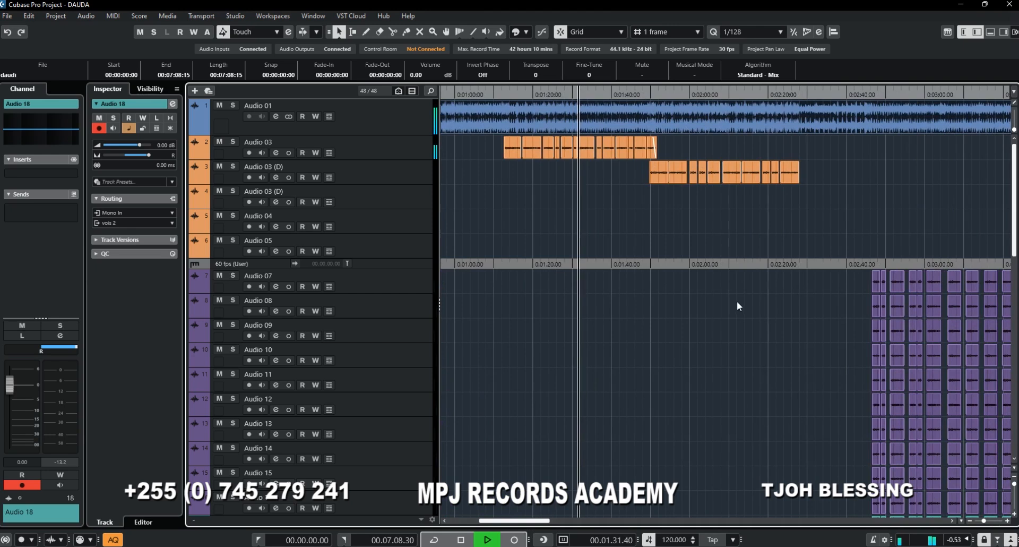
click(661, 97)
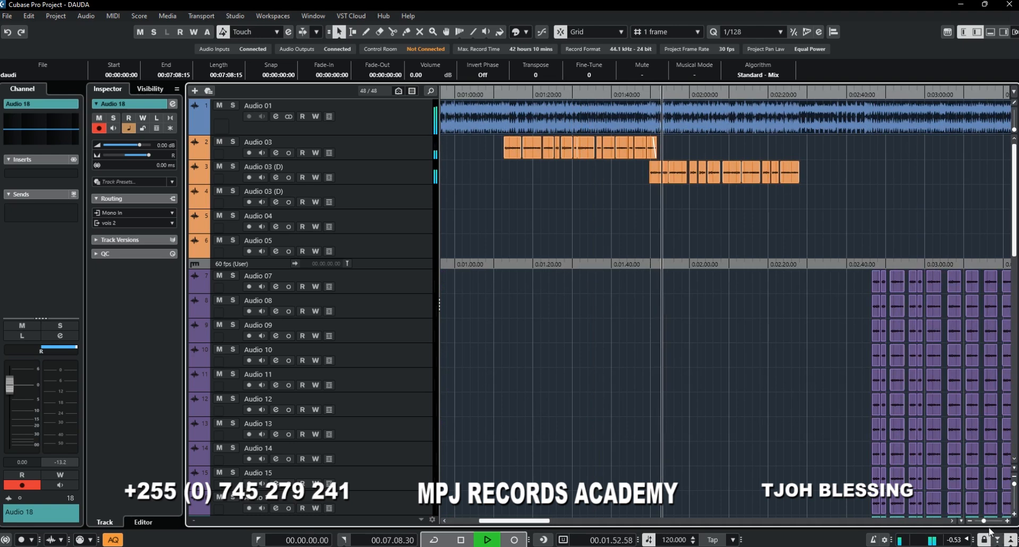
Play from the start of the second group of Audio 03 clips, just after the 4-minute mark.
drag(985, 521, 983, 522)
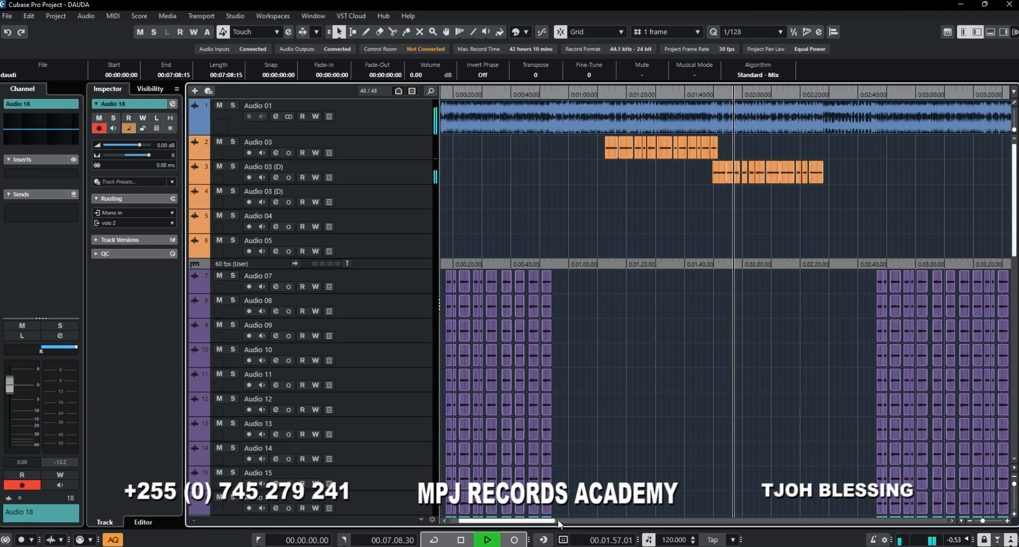
drag(559, 521, 636, 527)
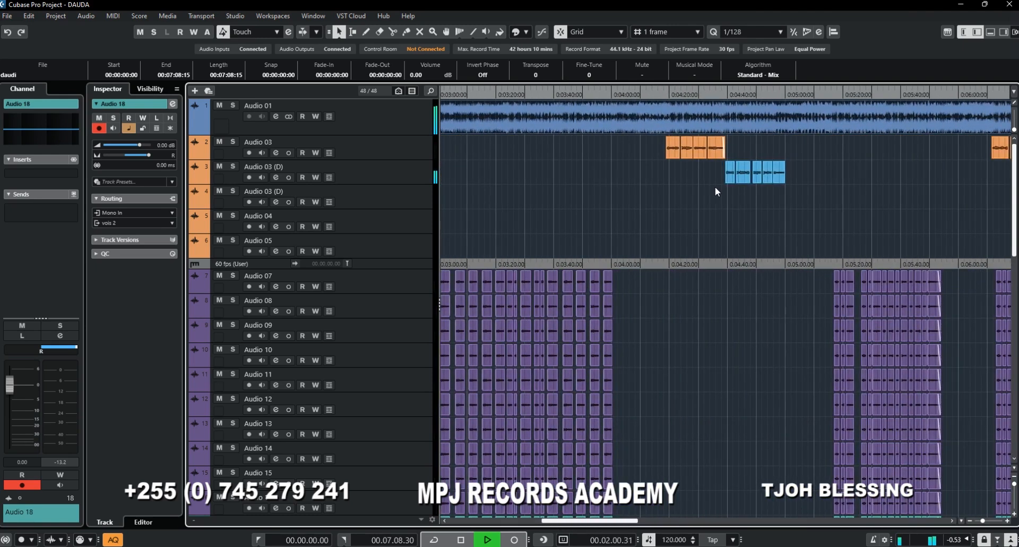
click(666, 94)
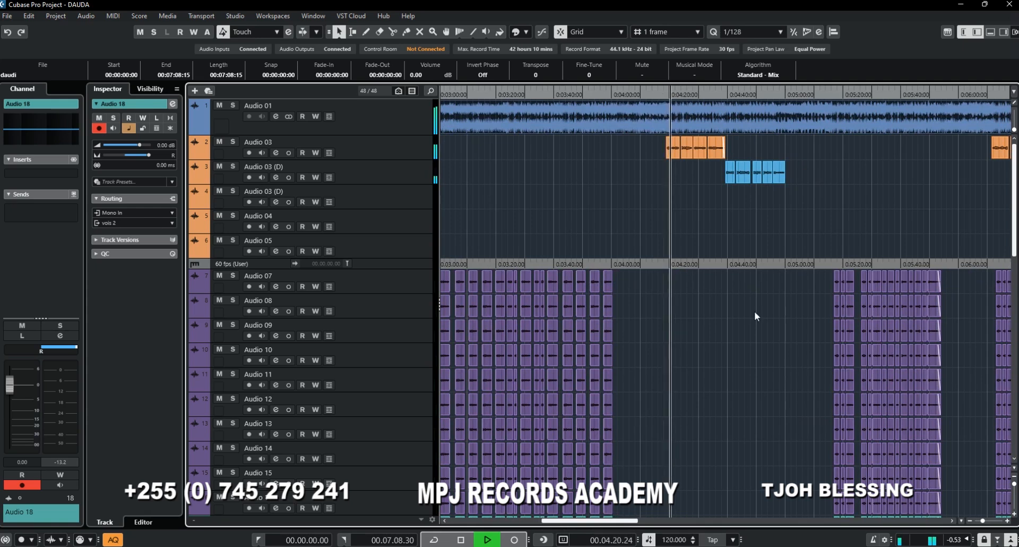
Play the handover from the second group of Audio 03 clips to the blue Audio 03 (D) clips.
click(639, 520)
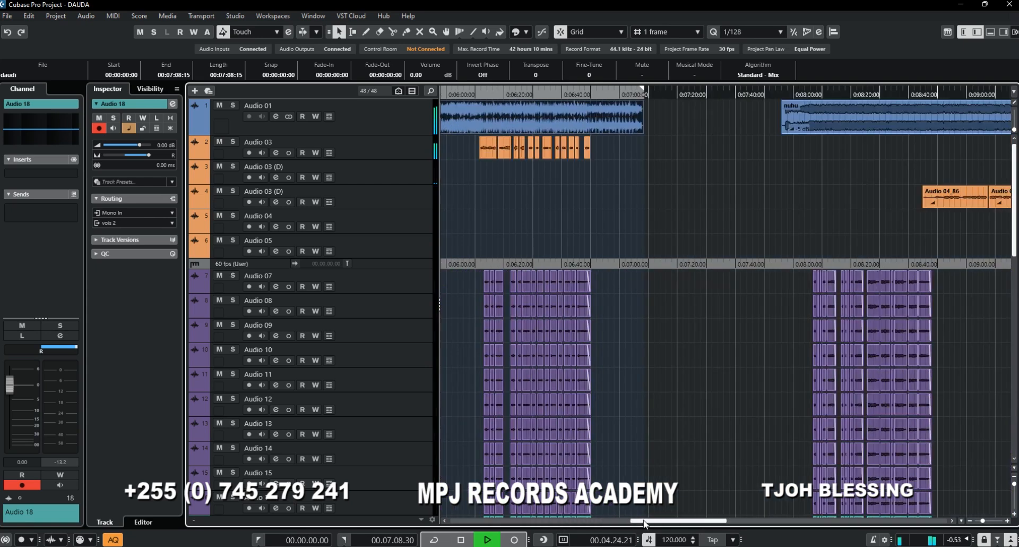
drag(666, 521, 589, 524)
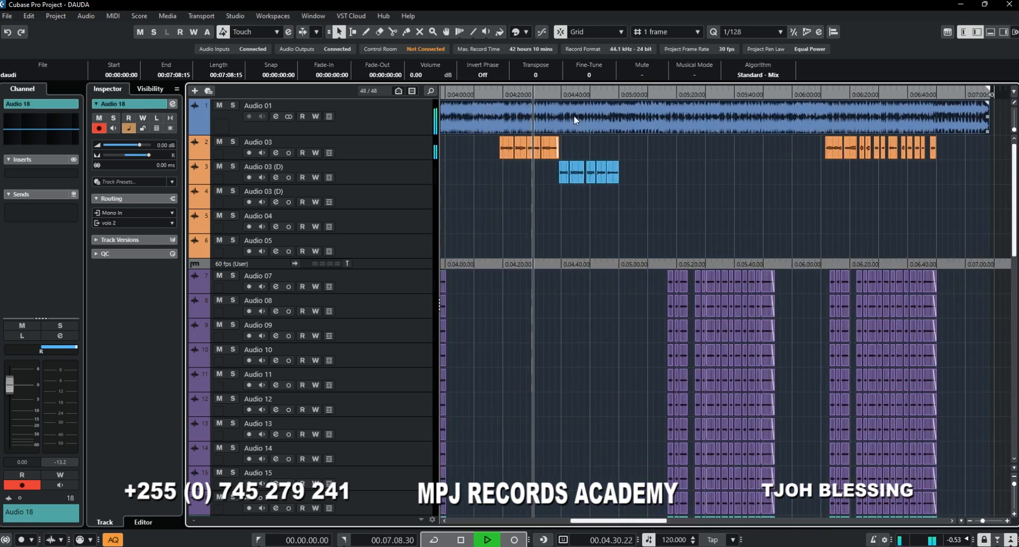
click(551, 90)
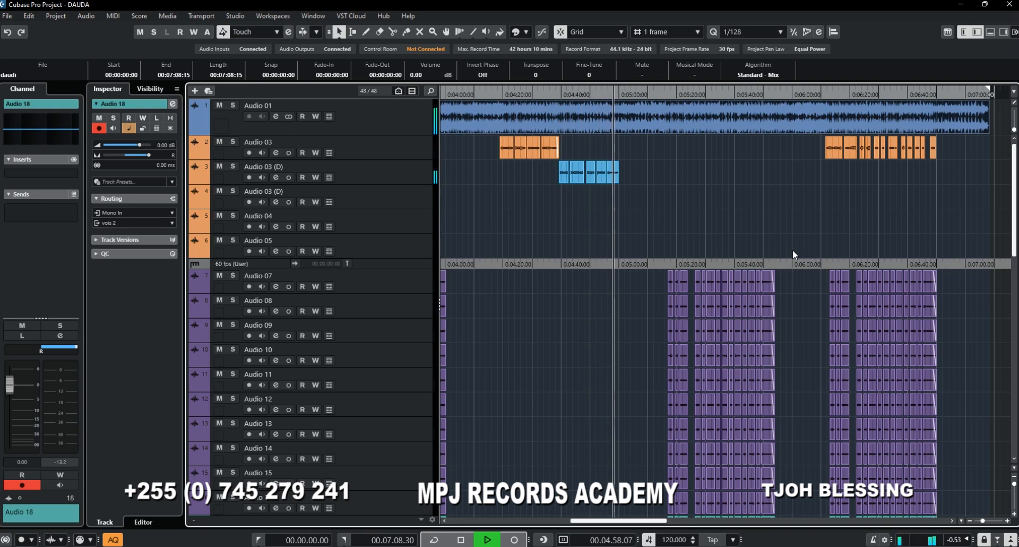
Play from 00.05.11.42, just before the third section of purple clips.
click(653, 94)
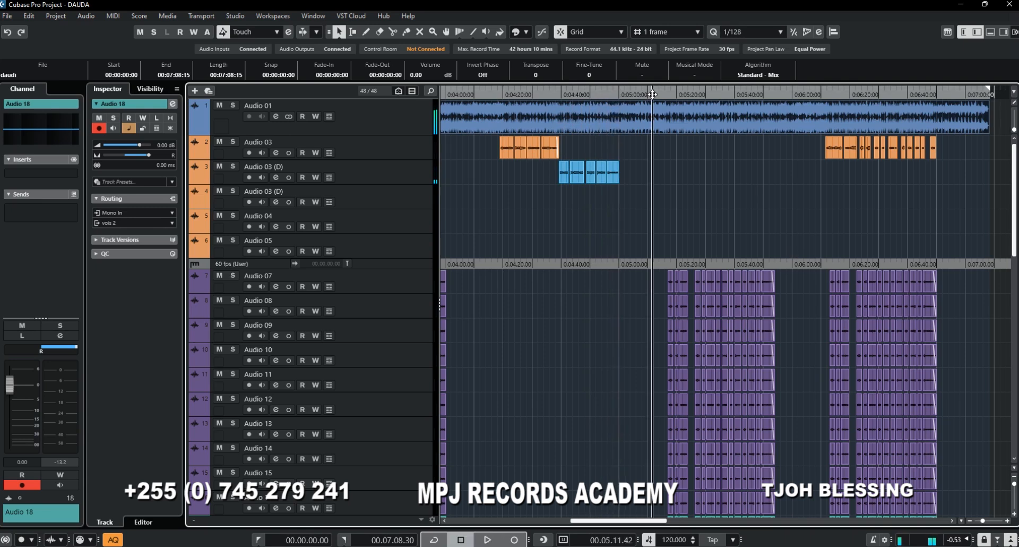
click(488, 540)
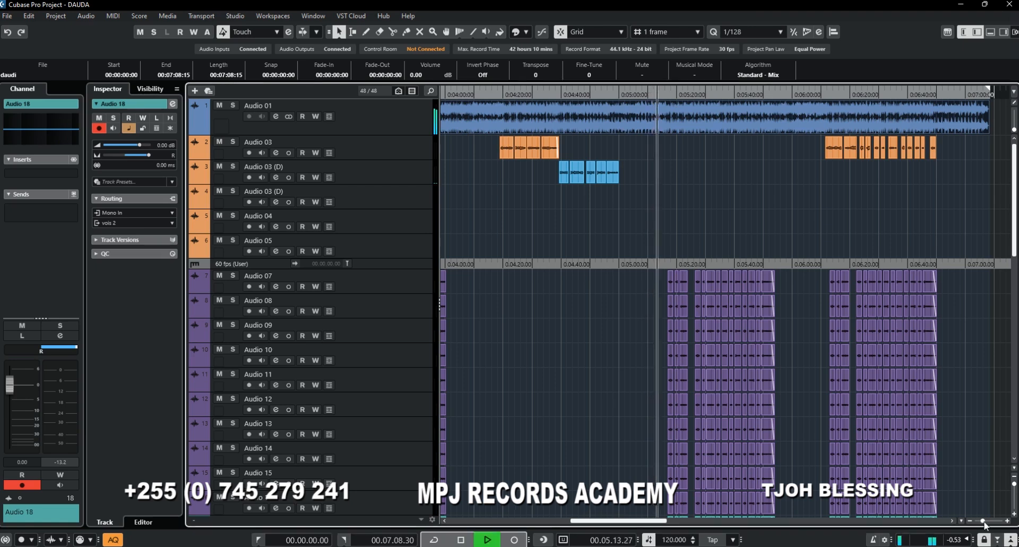
drag(984, 522, 986, 523)
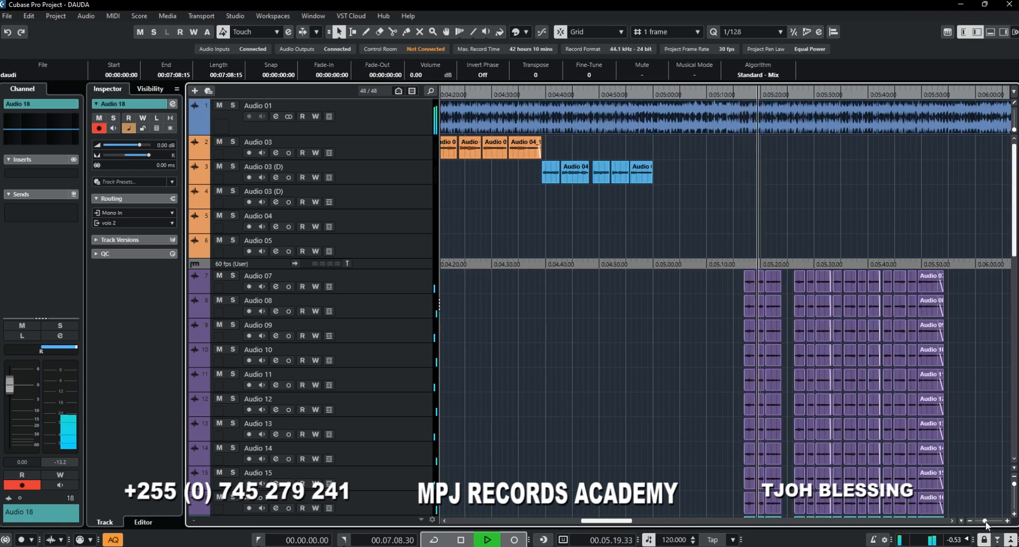
drag(988, 525, 984, 525)
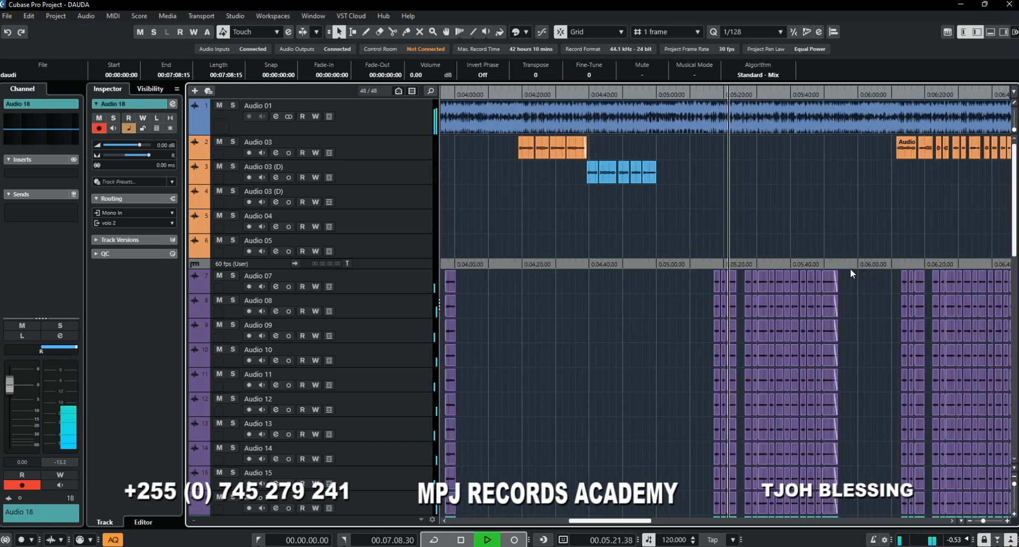
Look over the stacked purple and teal vocal tracks during playback, then clear the clip selection and stop playback.
scroll(849, 269, down, 6)
scroll(850, 270, up, 6)
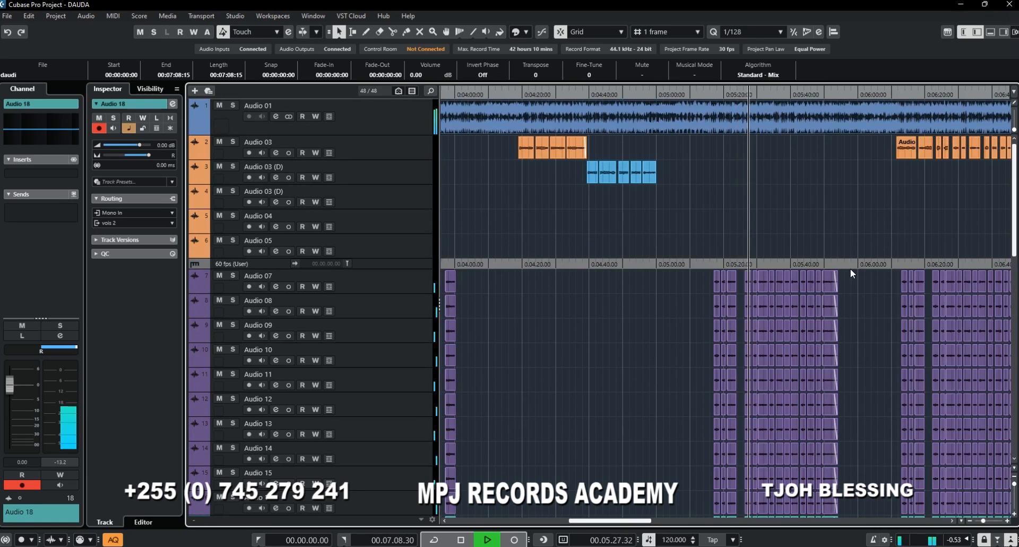
scroll(851, 270, down, 4)
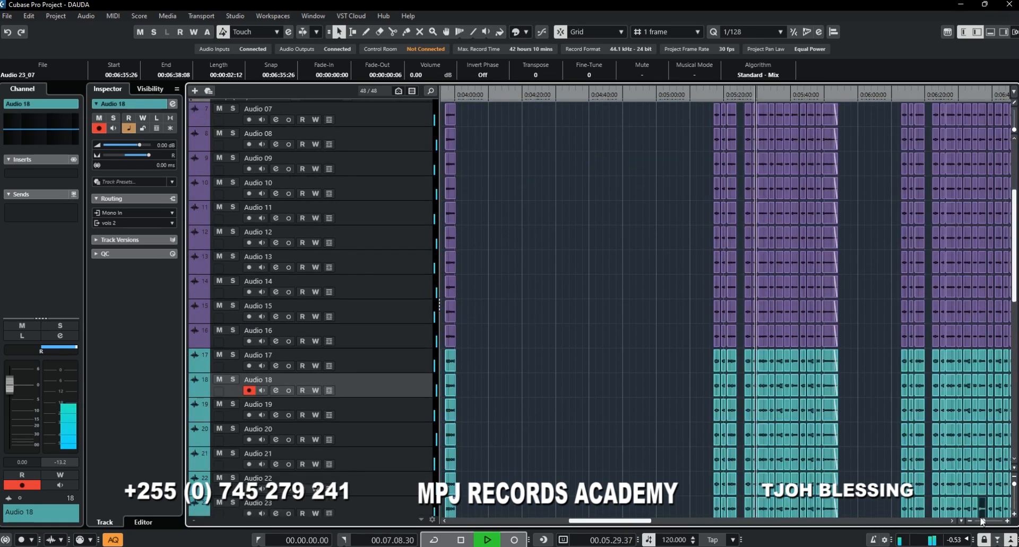
click(627, 290)
key(space)
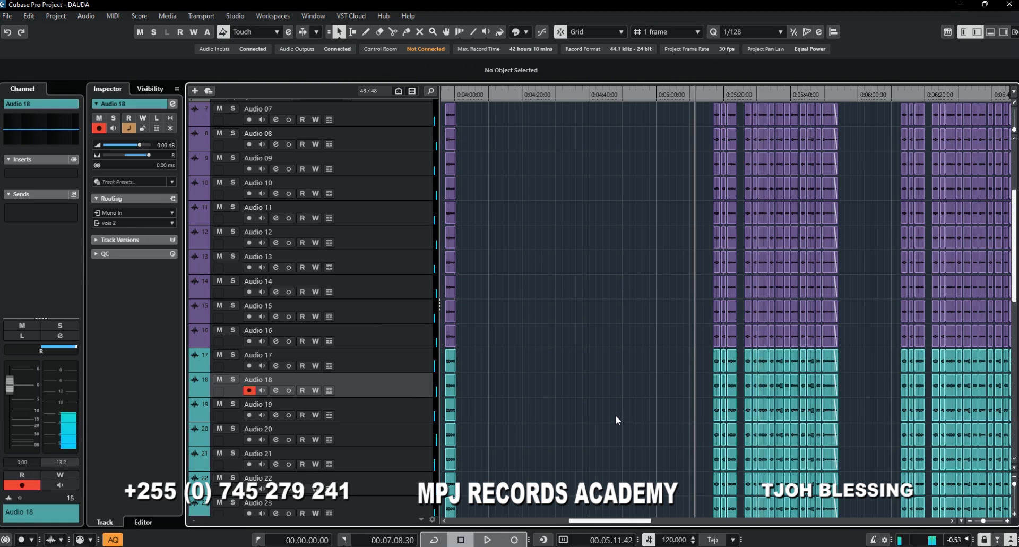
Select the first section of clips on the Audio 07 track and set the locators to their range.
drag(589, 520, 431, 504)
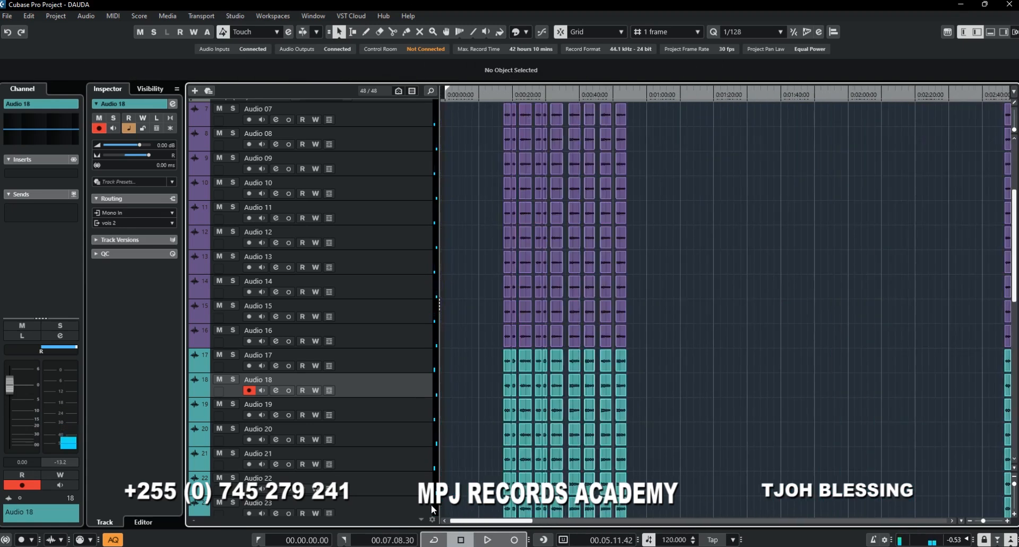
scroll(738, 366, up, 4)
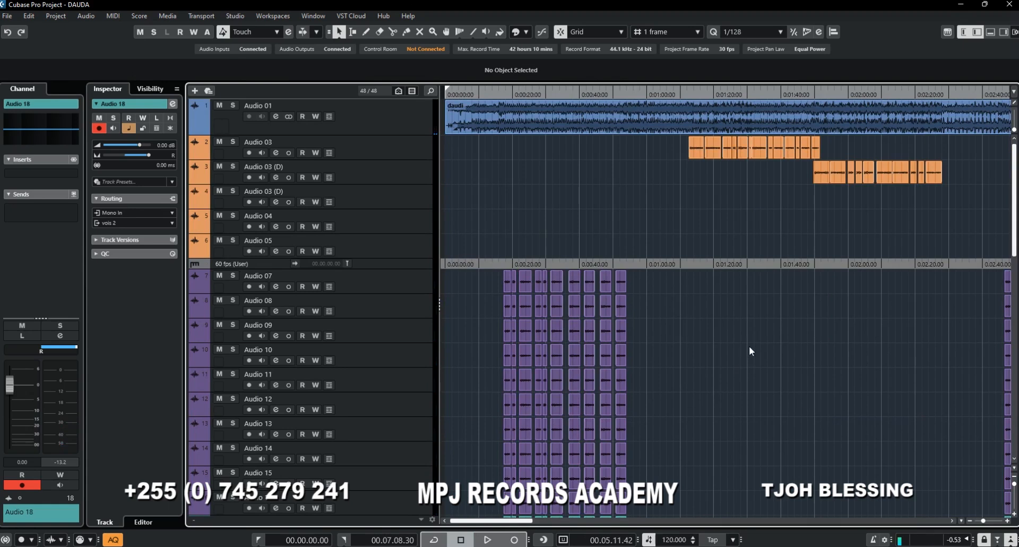
drag(669, 291, 390, 293)
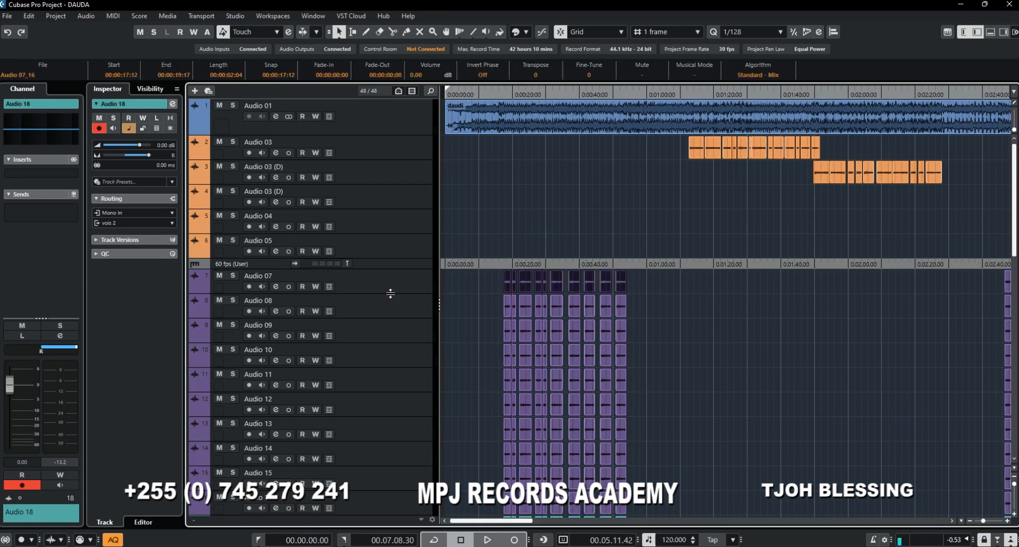
key(p)
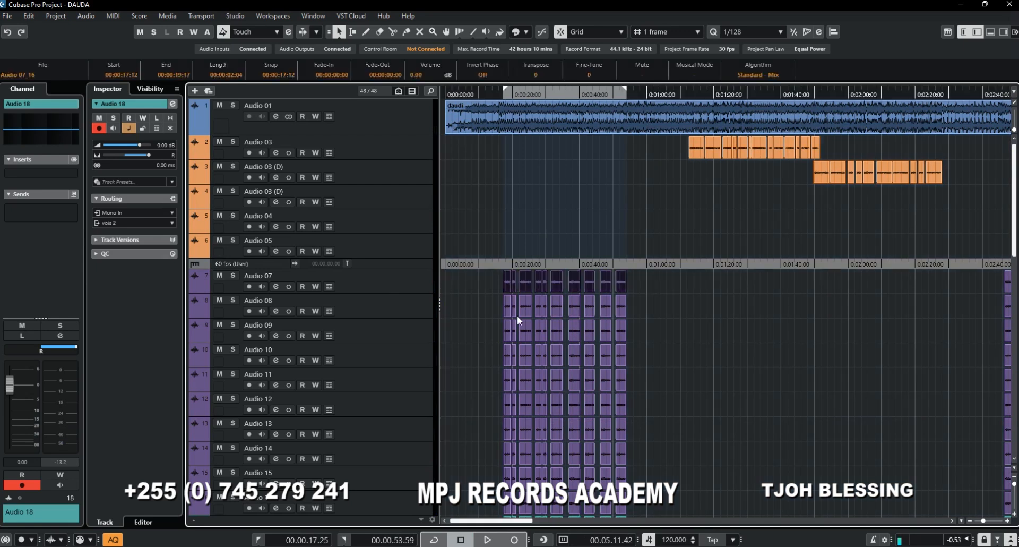
Open the channel settings of the vois 1 group track and show its MV2 Stereo insert.
scroll(598, 305, down, 3)
scroll(598, 305, down, 5)
scroll(598, 305, up, 5)
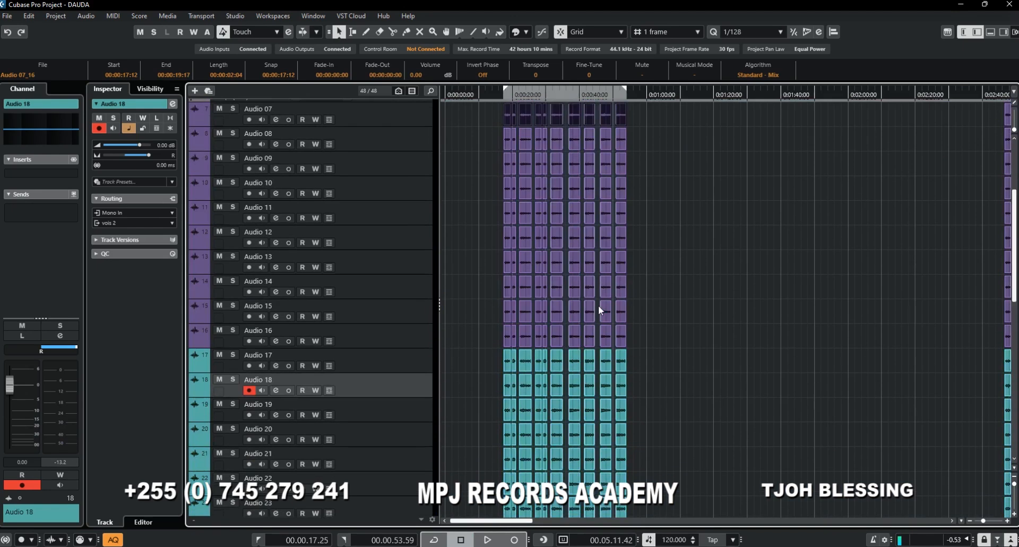
scroll(598, 305, down, 10)
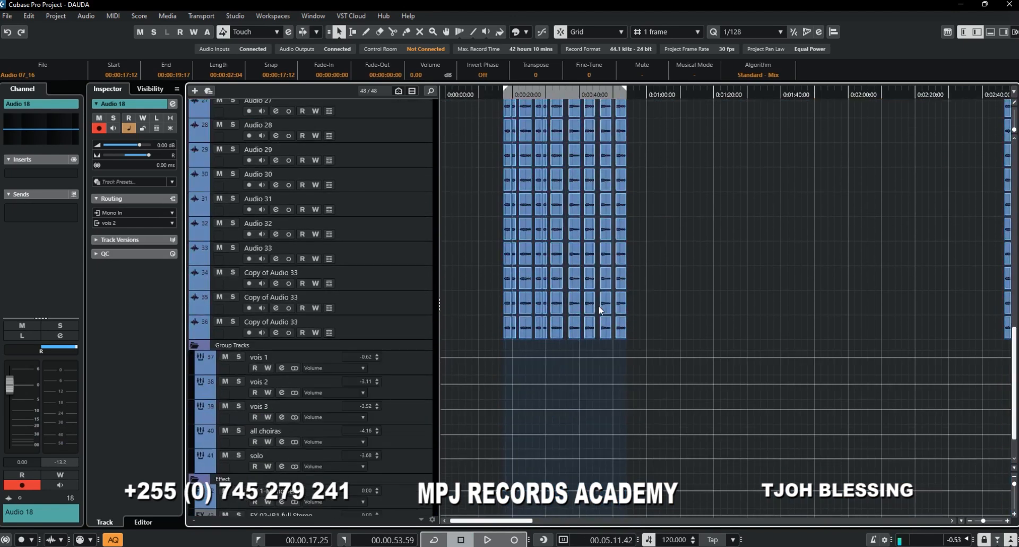
click(407, 358)
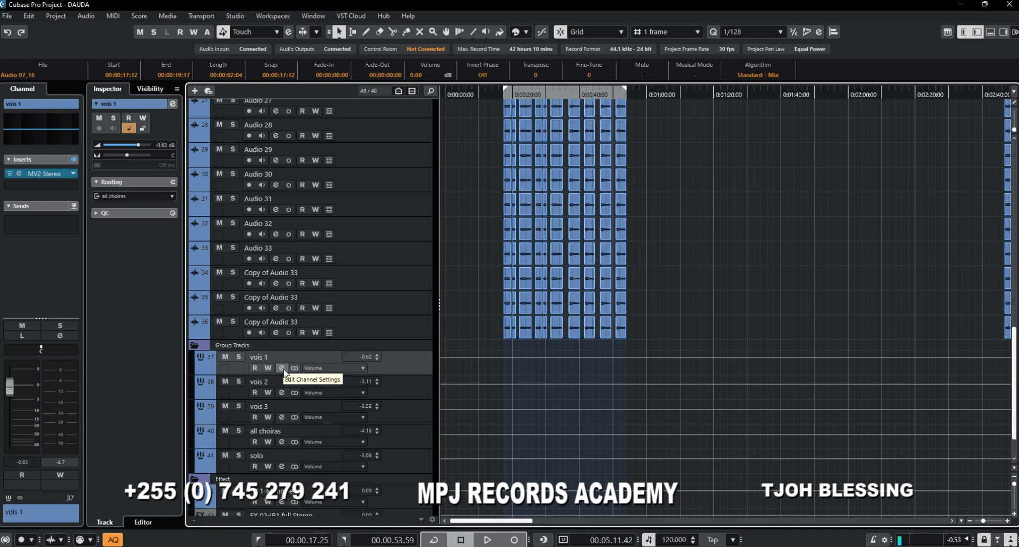
click(282, 368)
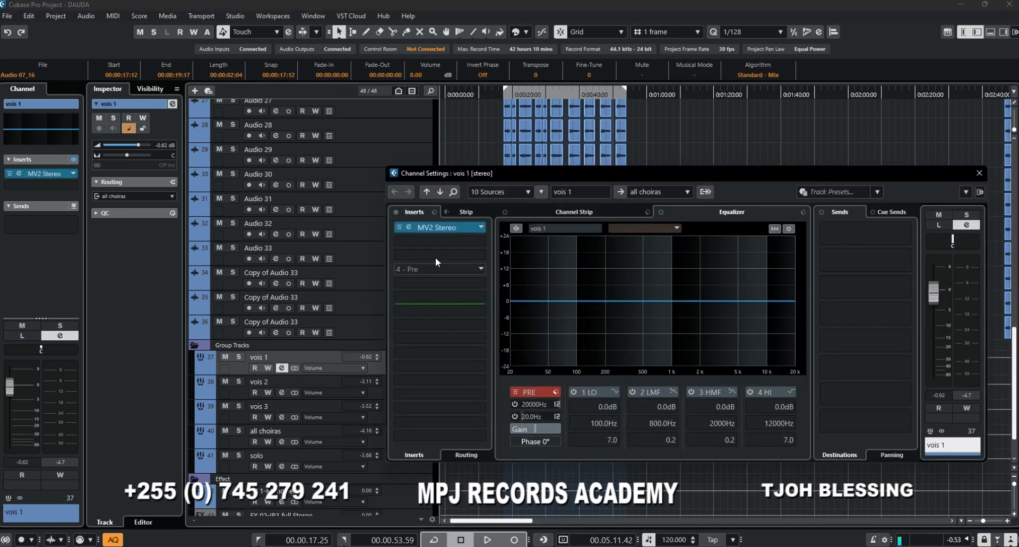
click(434, 228)
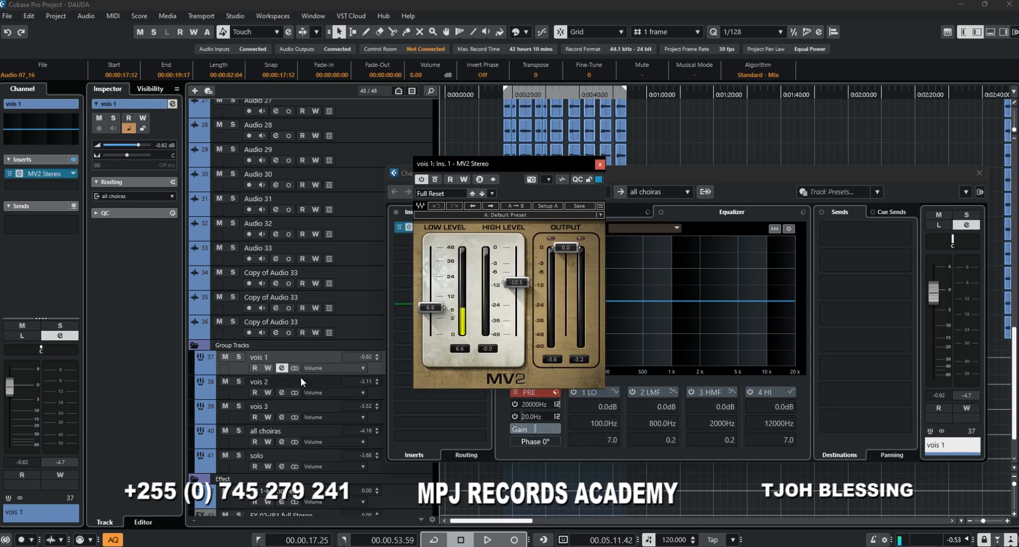
Close the vois 1 plug-in and channel settings, and examine the inserts of the vois 2 and vois 3 group channels.
click(980, 173)
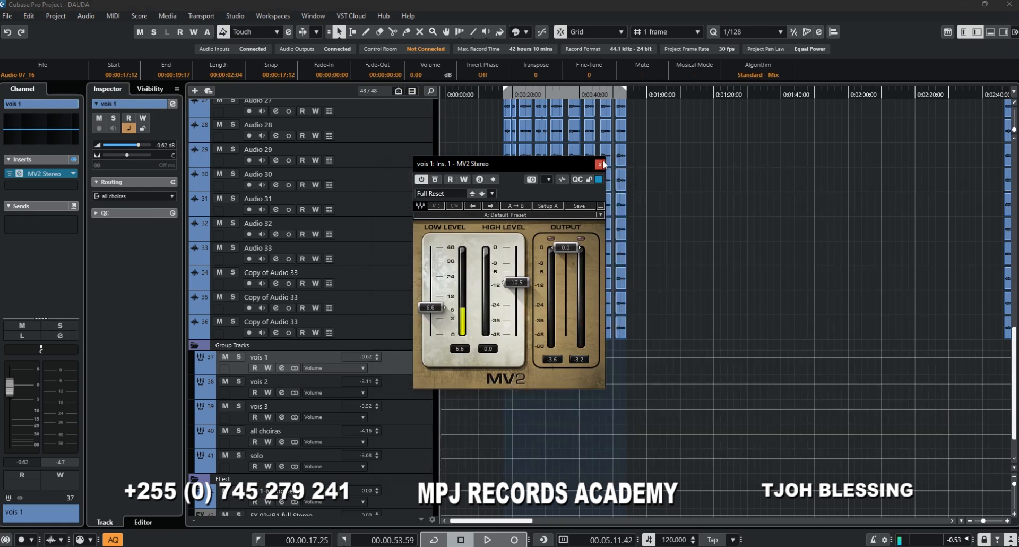
click(600, 164)
click(290, 383)
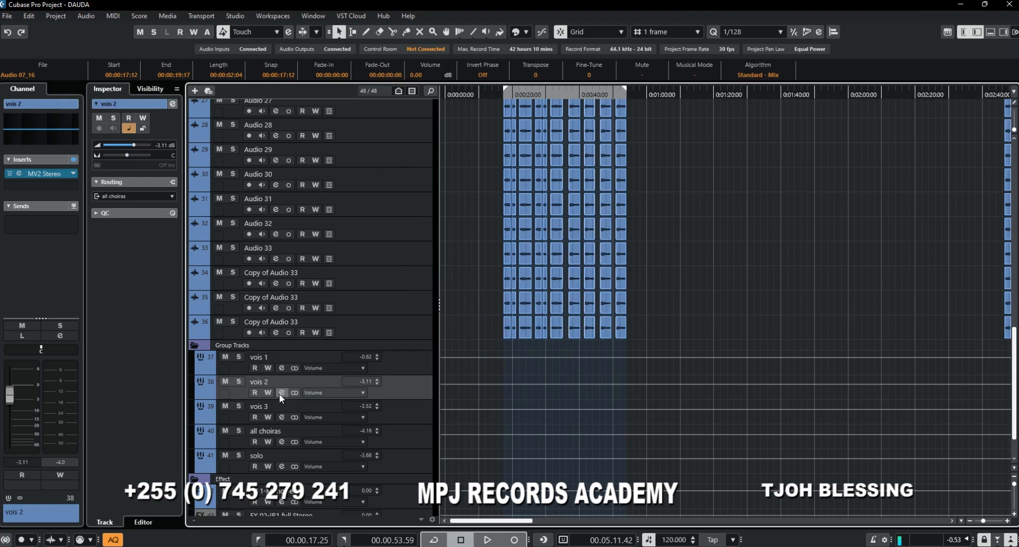
click(281, 393)
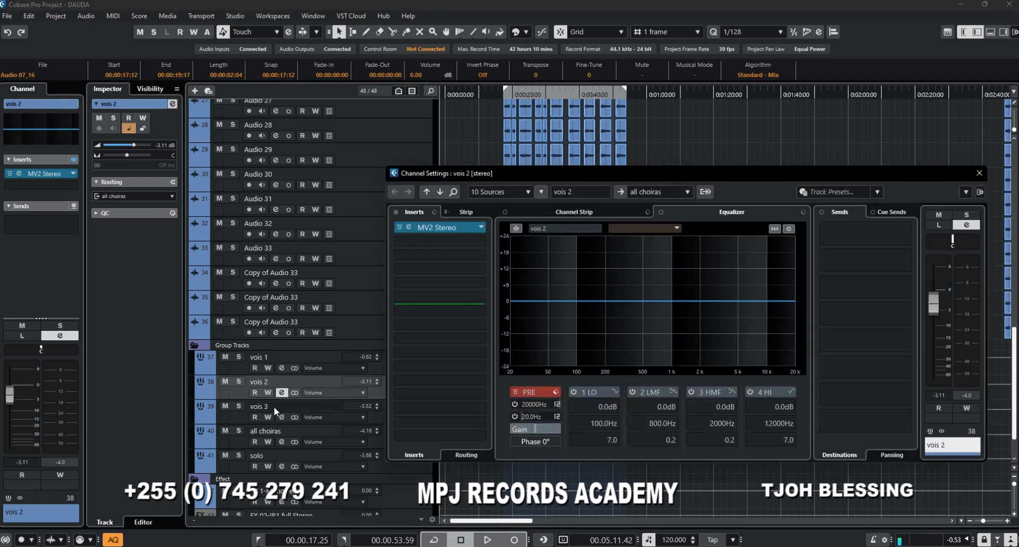
click(274, 406)
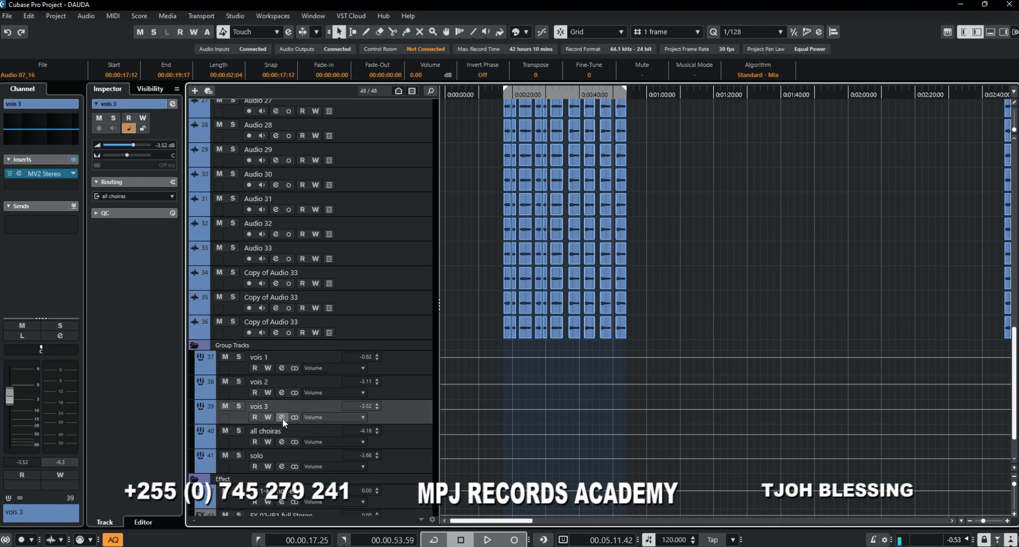
click(282, 417)
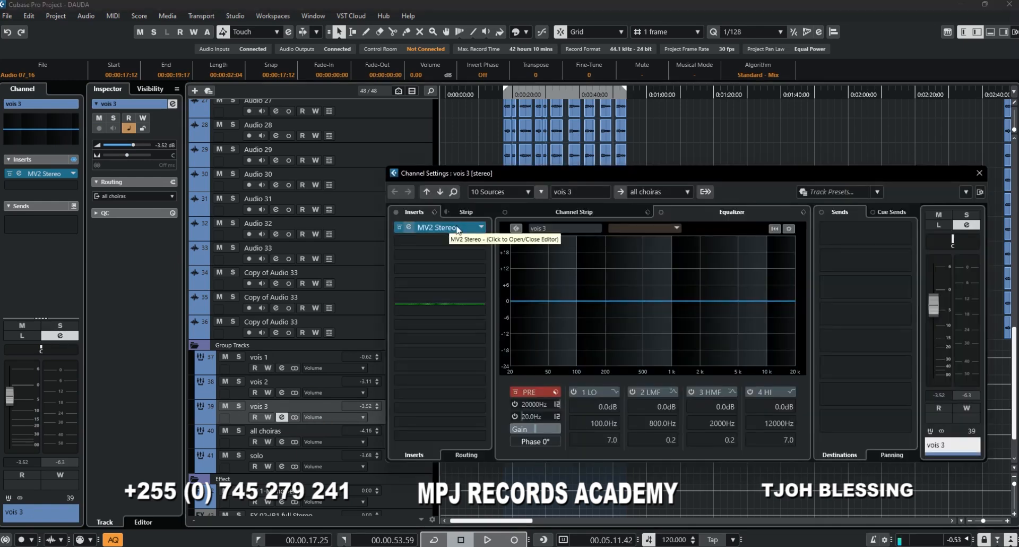
click(979, 173)
Zoom in on the first section of vocal clips in the timeline and return the playhead to the left locator at 00.00.17.25.
scroll(818, 222, up, 15)
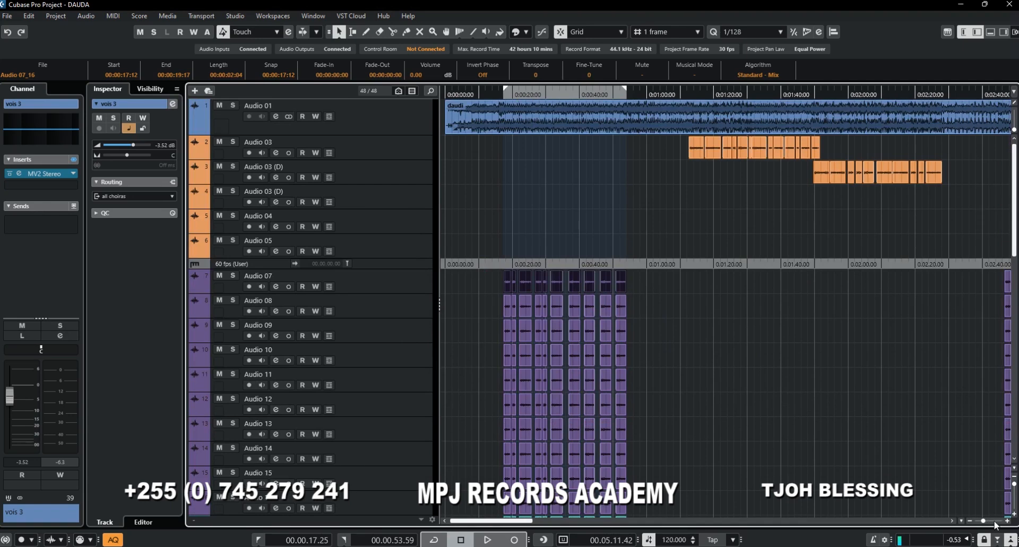
drag(984, 522, 988, 521)
scroll(814, 443, down, 16)
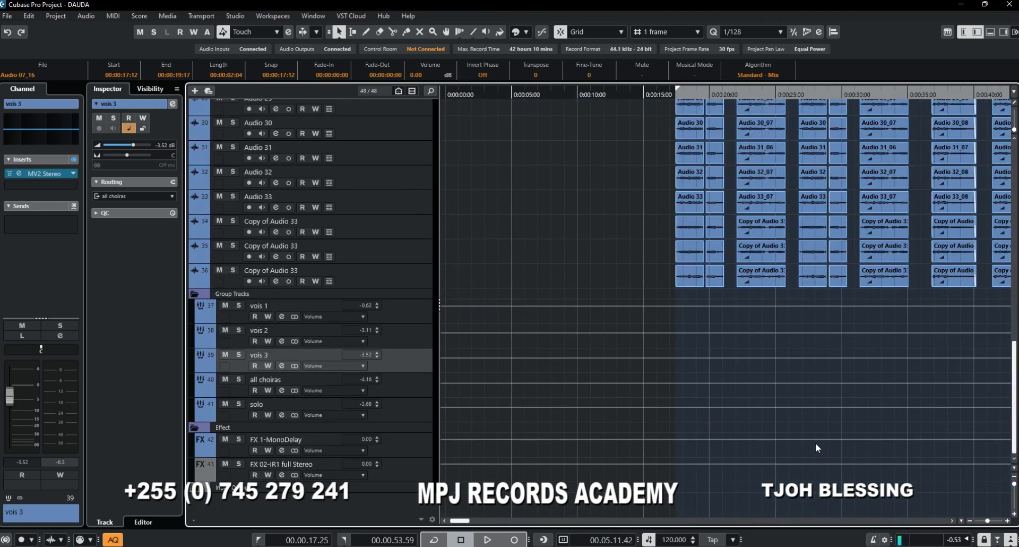
key(KP_1)
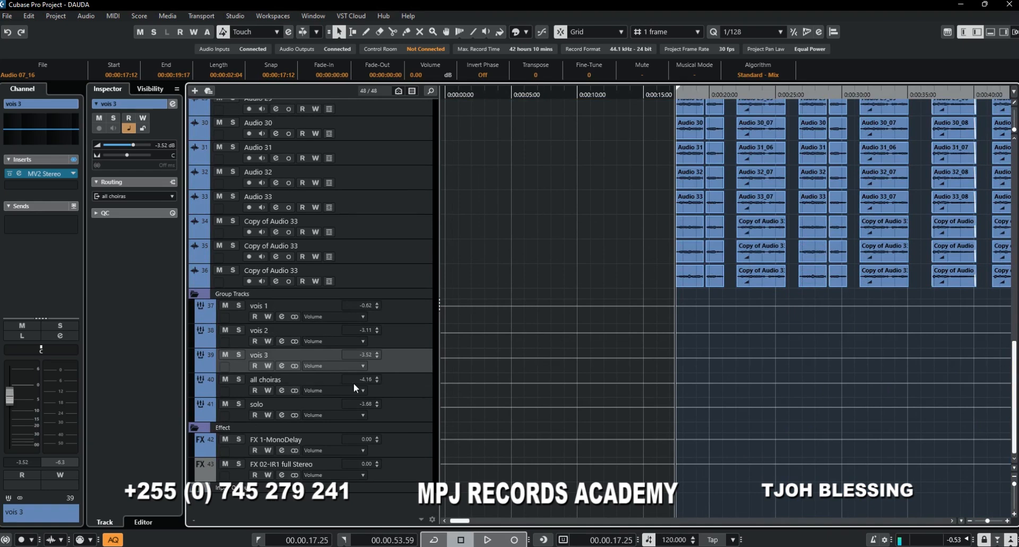
Bypass all seven inserts on the all choiras group channel, from RVox Stereo through S1 ImagerStereo.
click(419, 381)
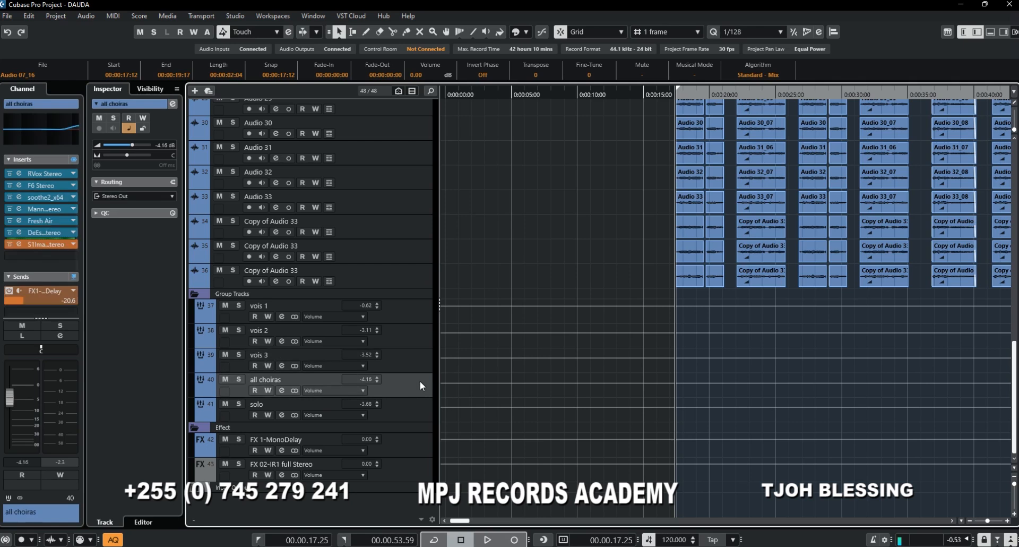
click(283, 391)
click(400, 227)
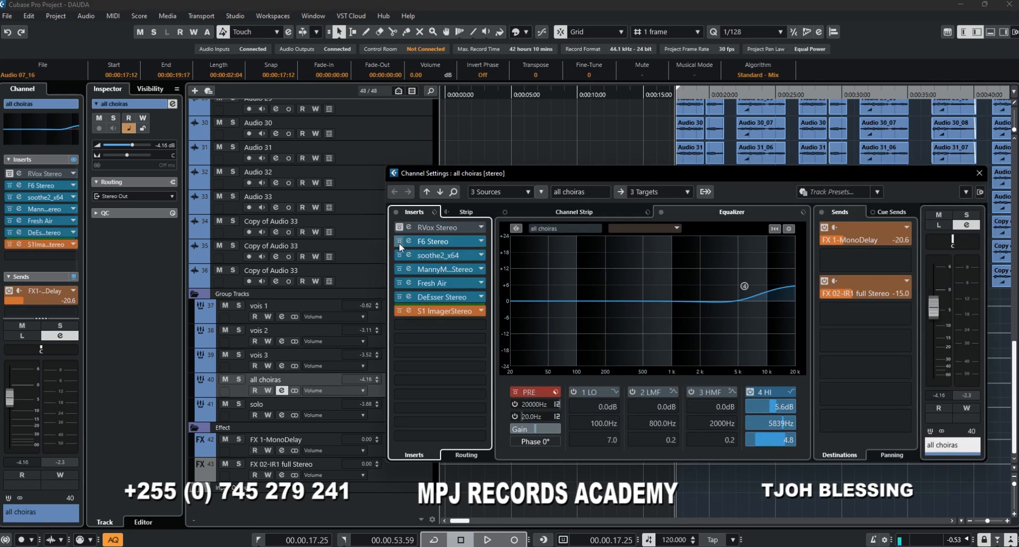
click(399, 241)
click(398, 256)
click(400, 269)
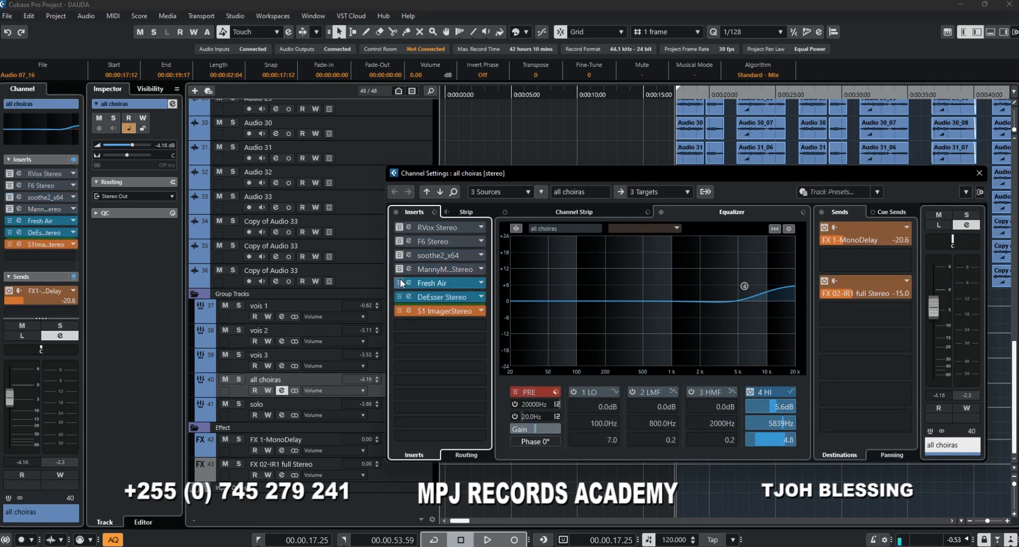
click(399, 283)
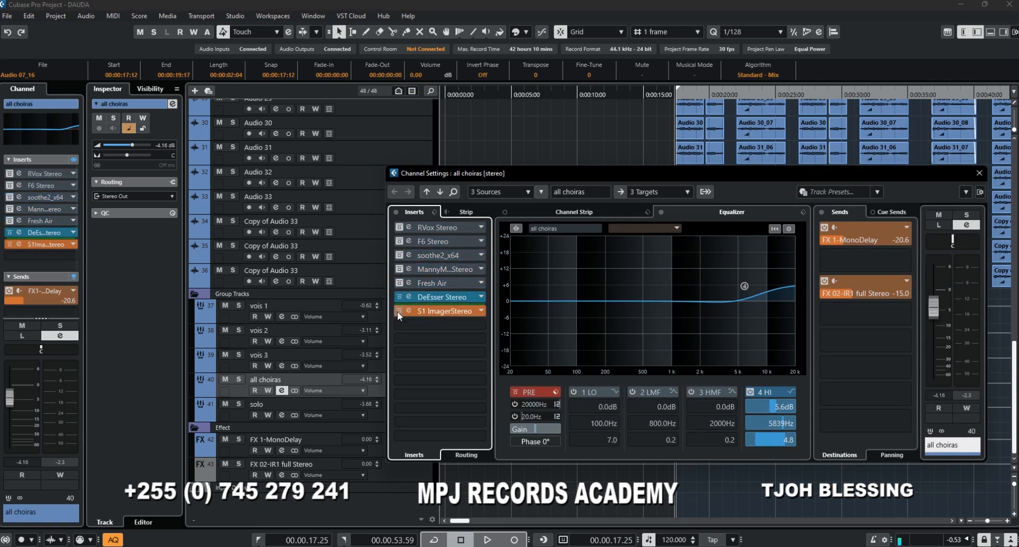
click(399, 296)
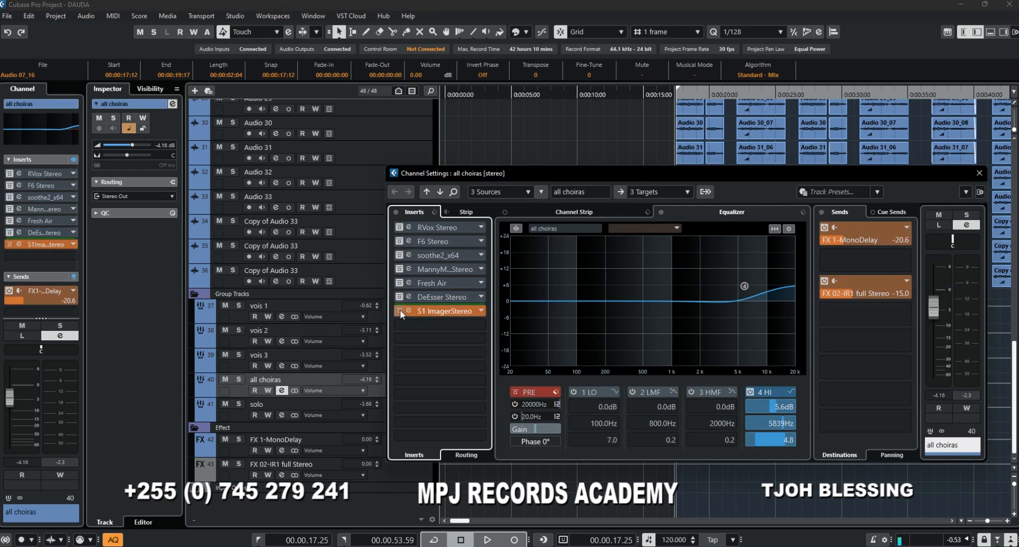
click(399, 310)
Switch off the FX 1-MonoDelay and FX 02-IR1 full Stereo sends of the all choiras channel and close its settings.
click(825, 227)
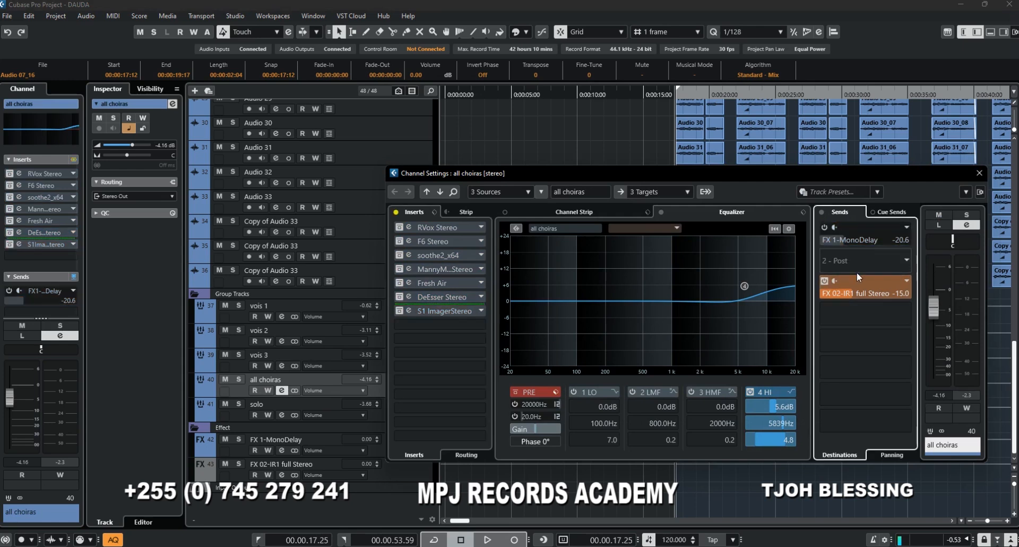
click(825, 280)
click(979, 173)
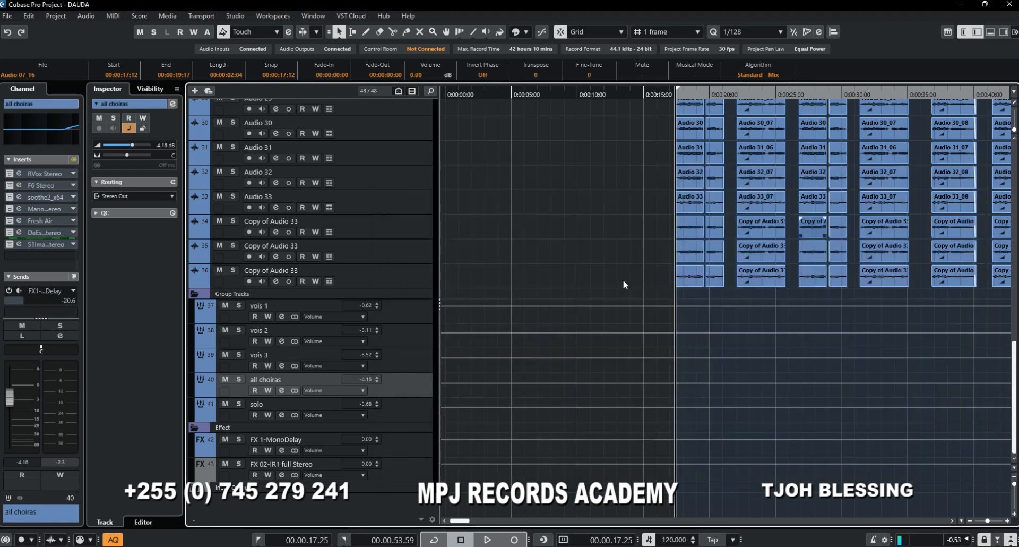
Bypass the MV2 Stereo insert on each of the vois 1, vois 2 and vois 3 group channels.
click(418, 307)
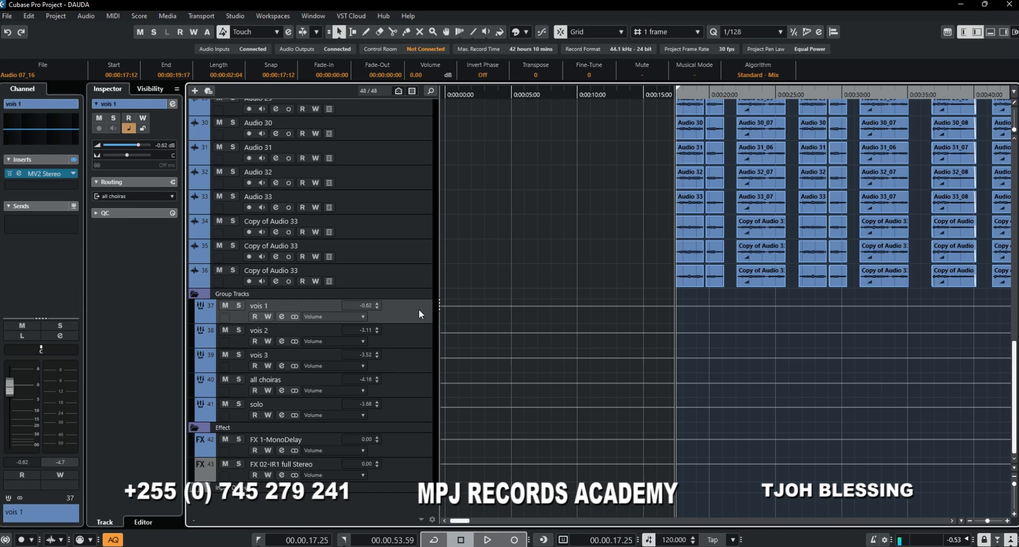
click(282, 317)
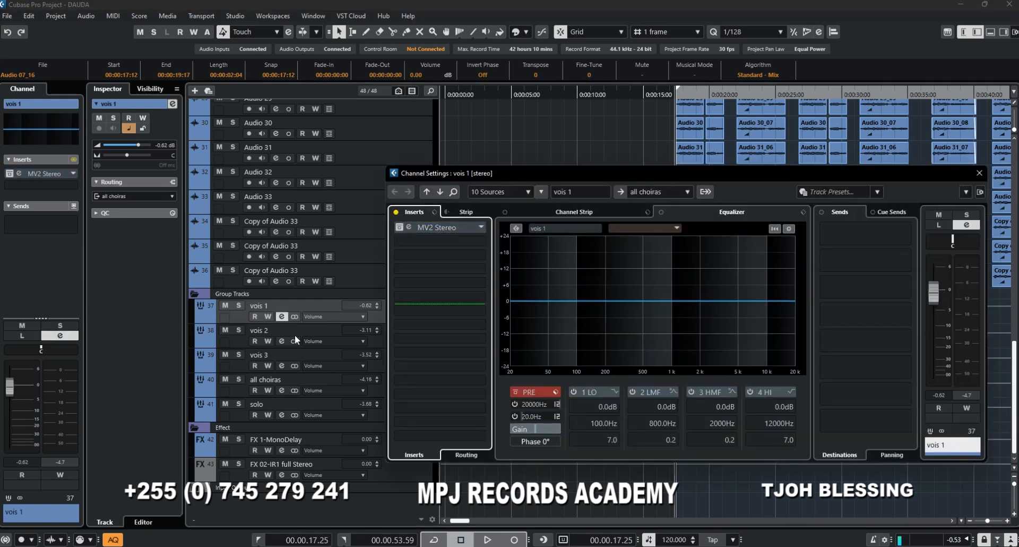
click(310, 330)
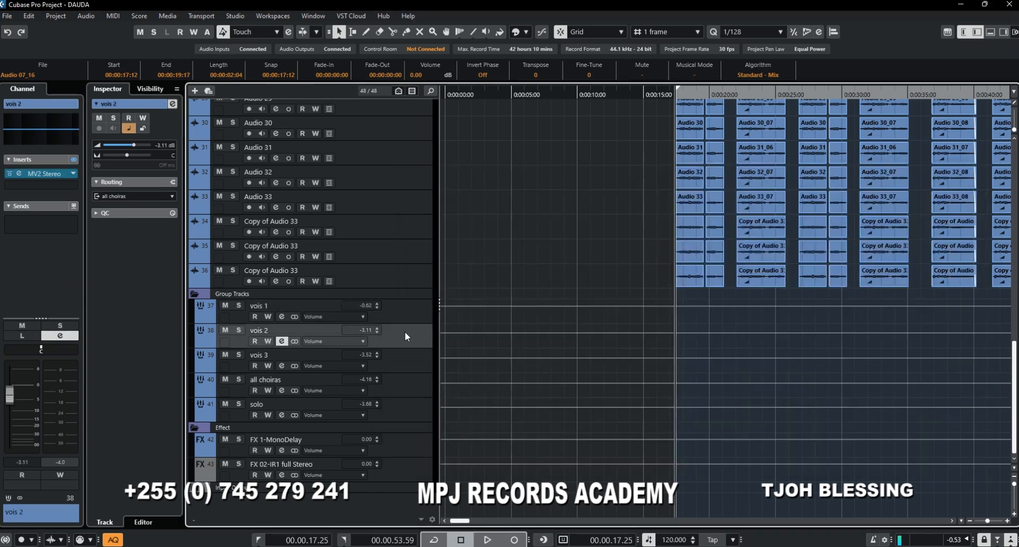
click(282, 341)
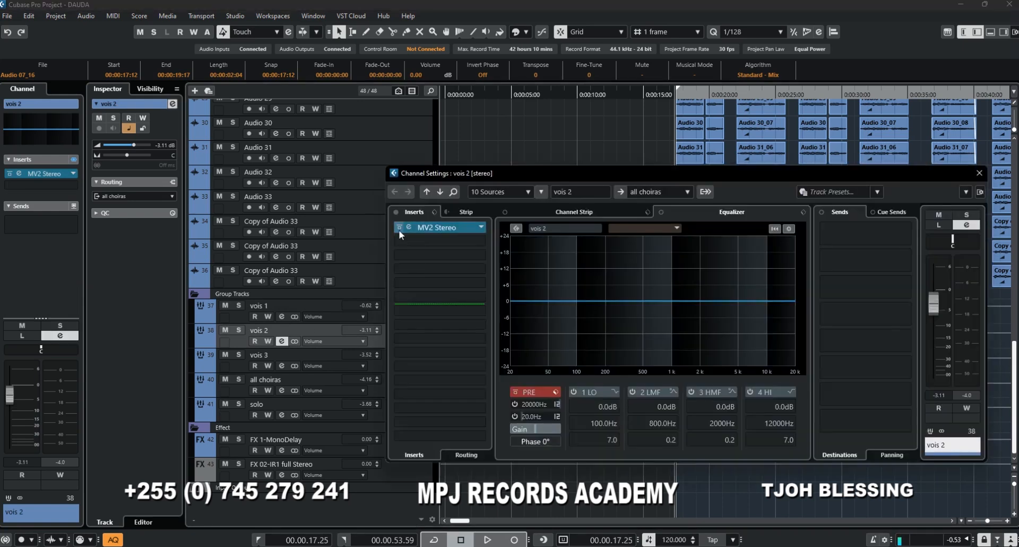
click(294, 356)
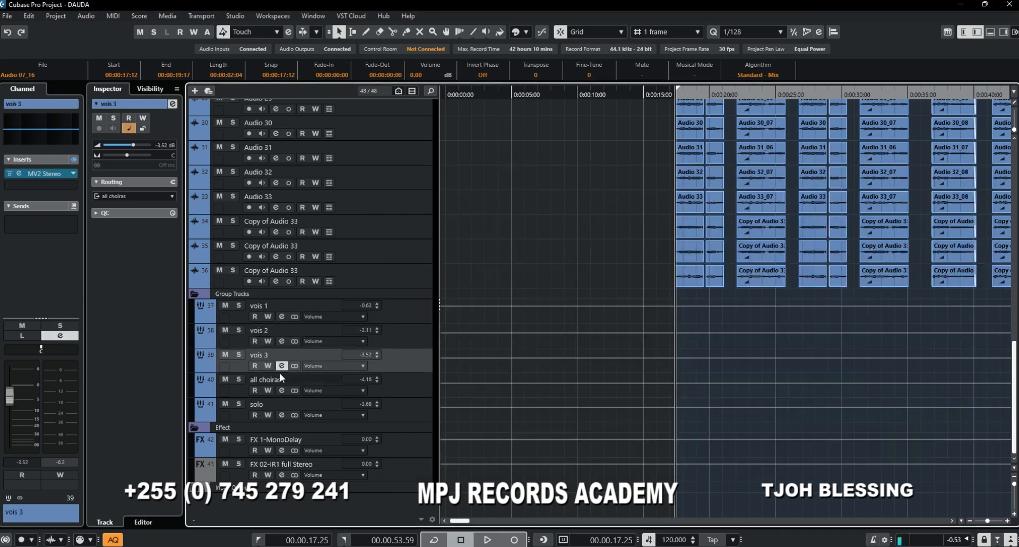
click(282, 366)
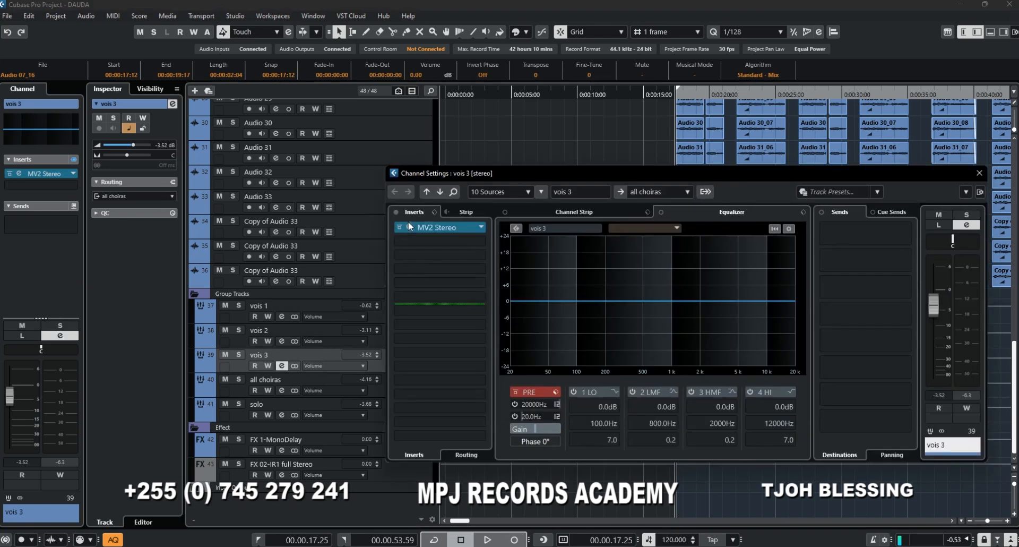
click(980, 173)
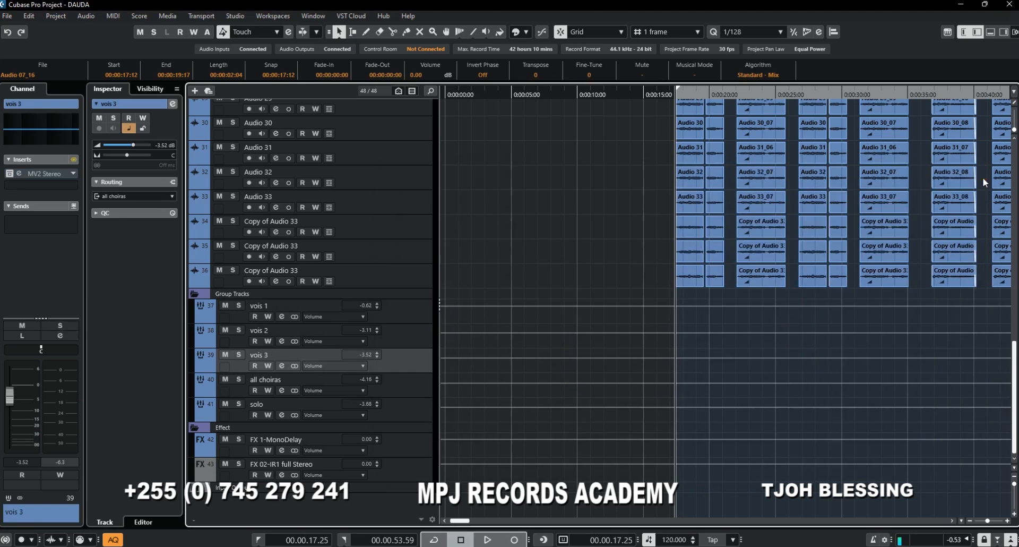
Switch off the high EQ band (4 HI) in the channel settings of the all choiras group.
click(421, 380)
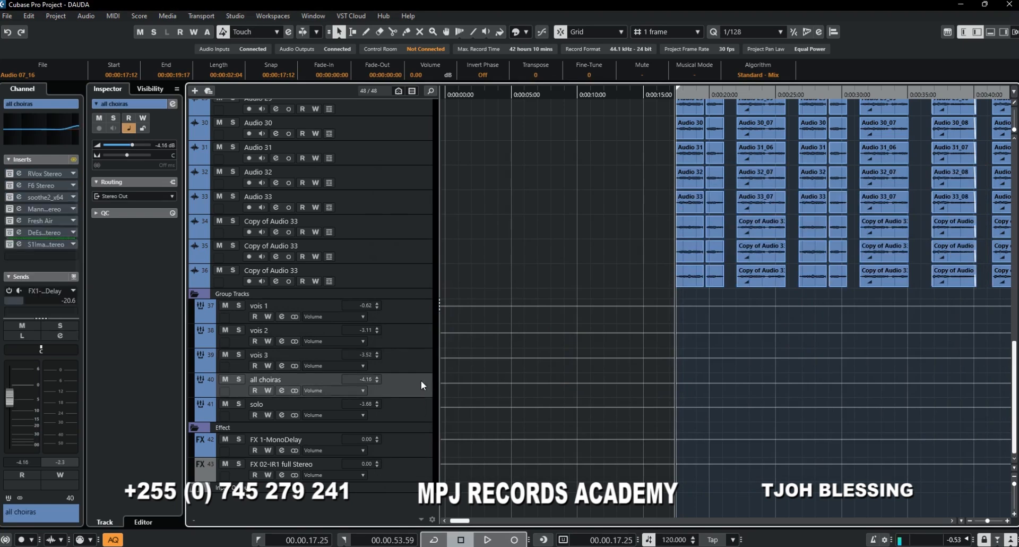
click(282, 391)
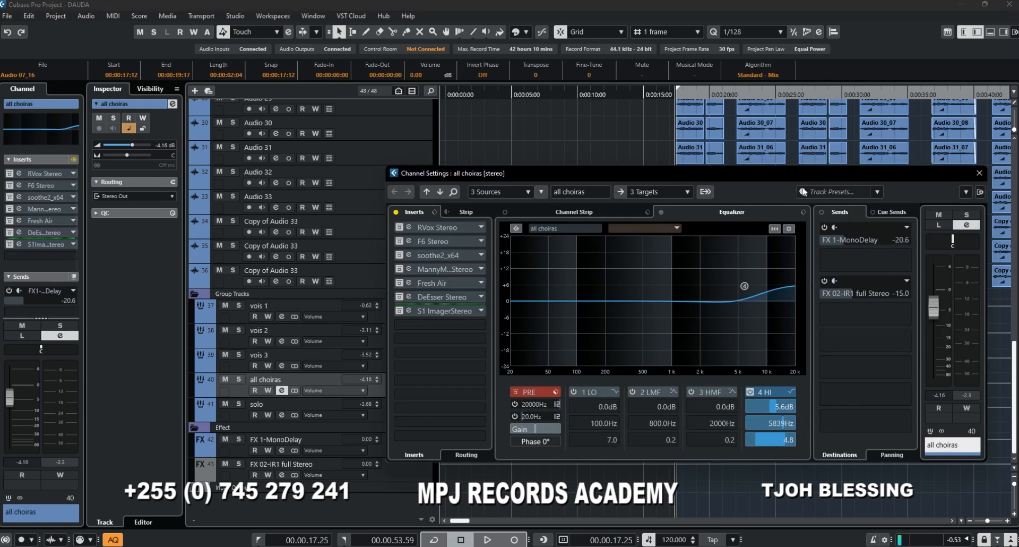
click(750, 392)
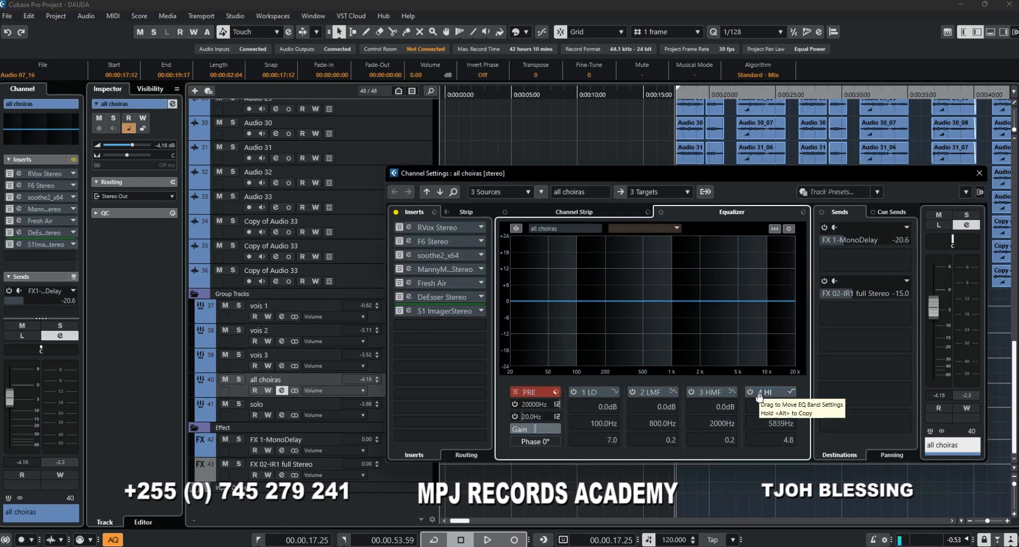
Play the unprocessed first section from the left locator, mute the Audio 01 track during playback, and stop.
key(space)
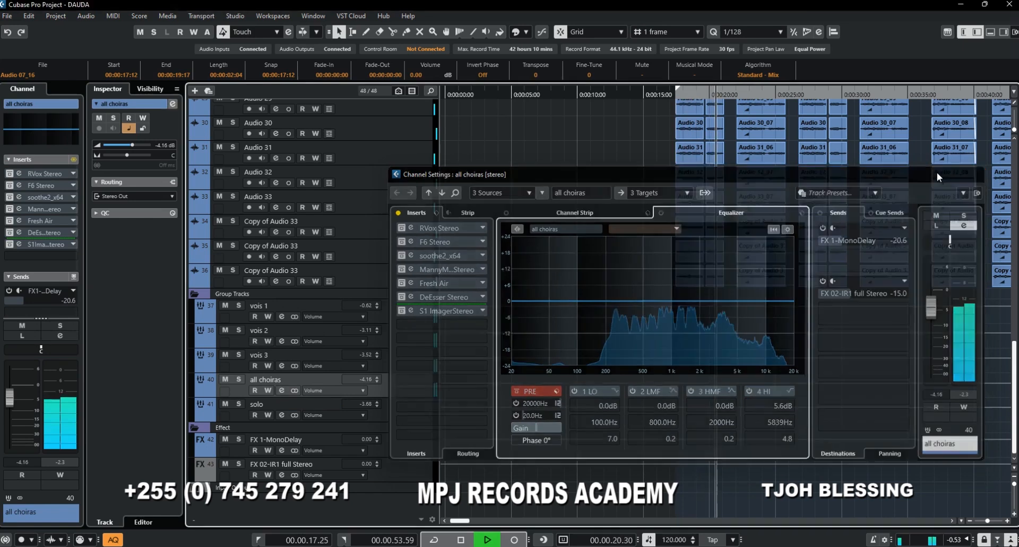
click(979, 173)
scroll(558, 203, up, 10)
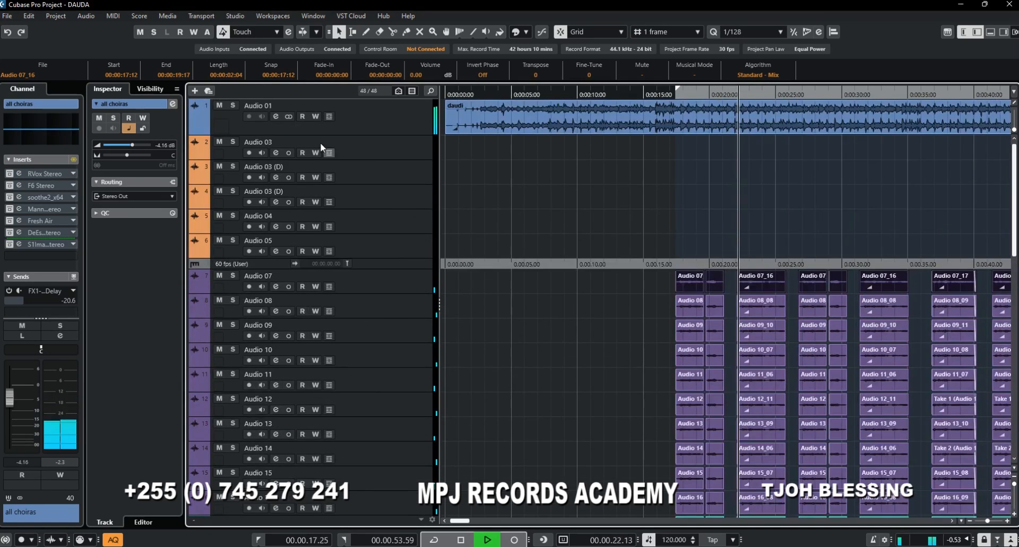
click(223, 106)
scroll(784, 361, down, 5)
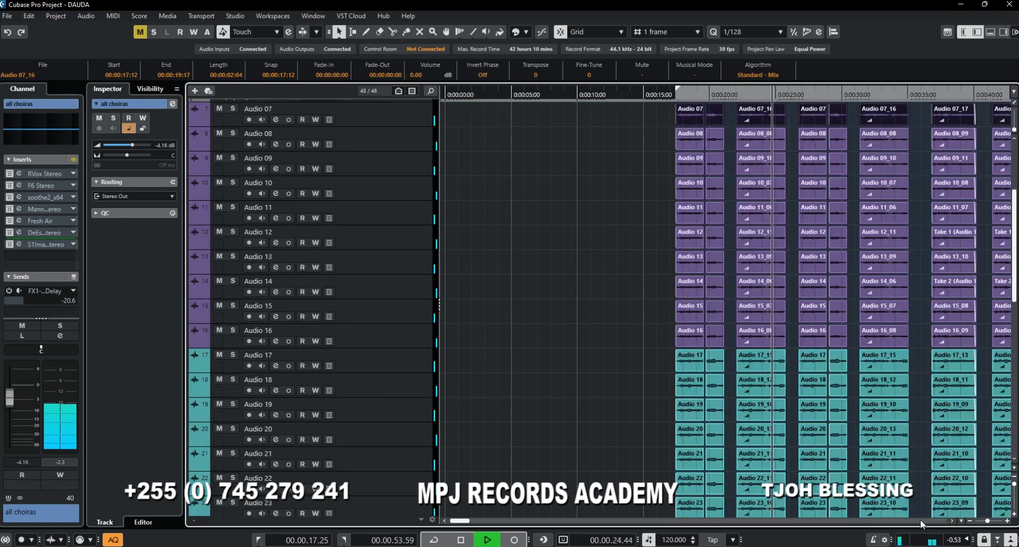
drag(987, 523, 984, 524)
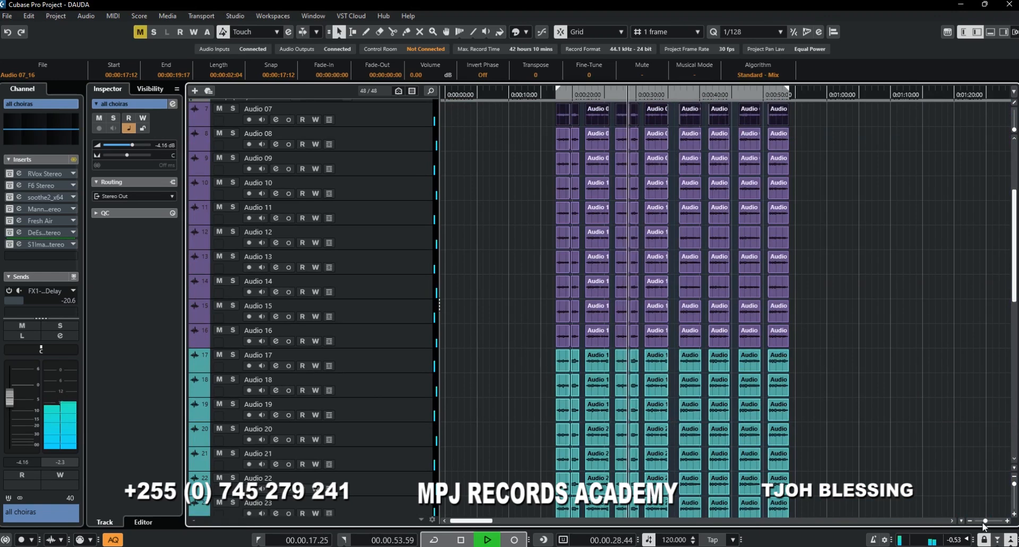
key(space)
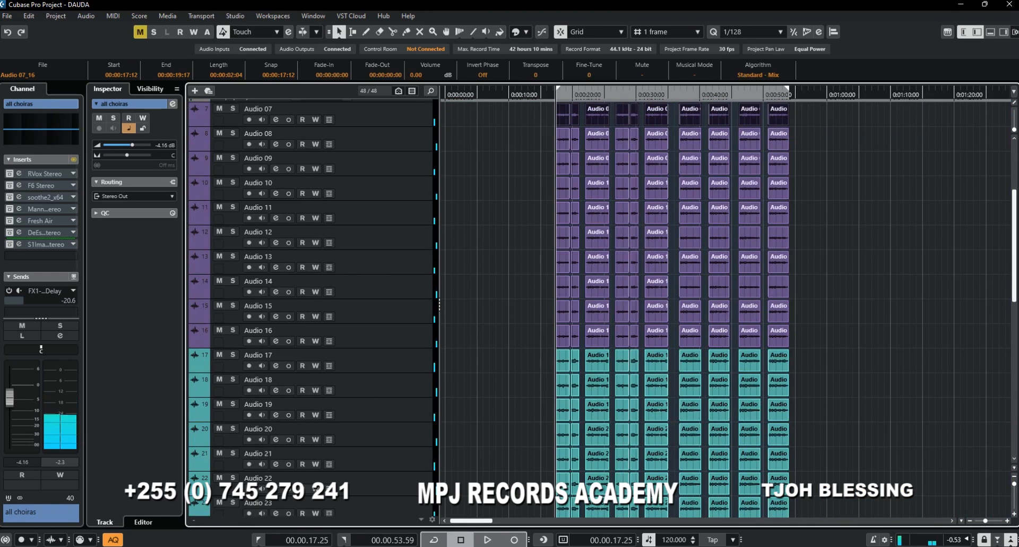
Play a short stretch of the choir without the backing track while watching the group tracks, and stop playback.
scroll(622, 214, down, 6)
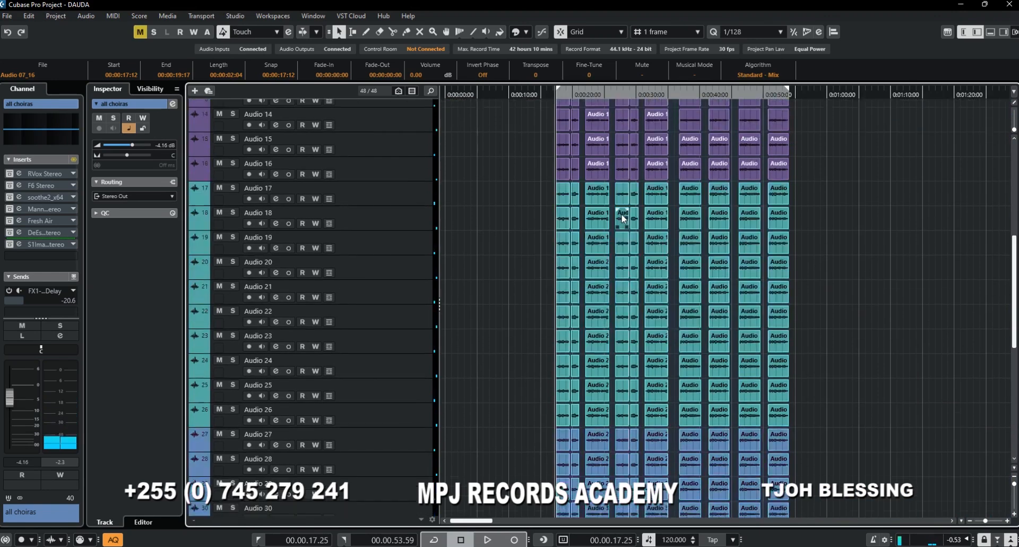
scroll(622, 218, down, 4)
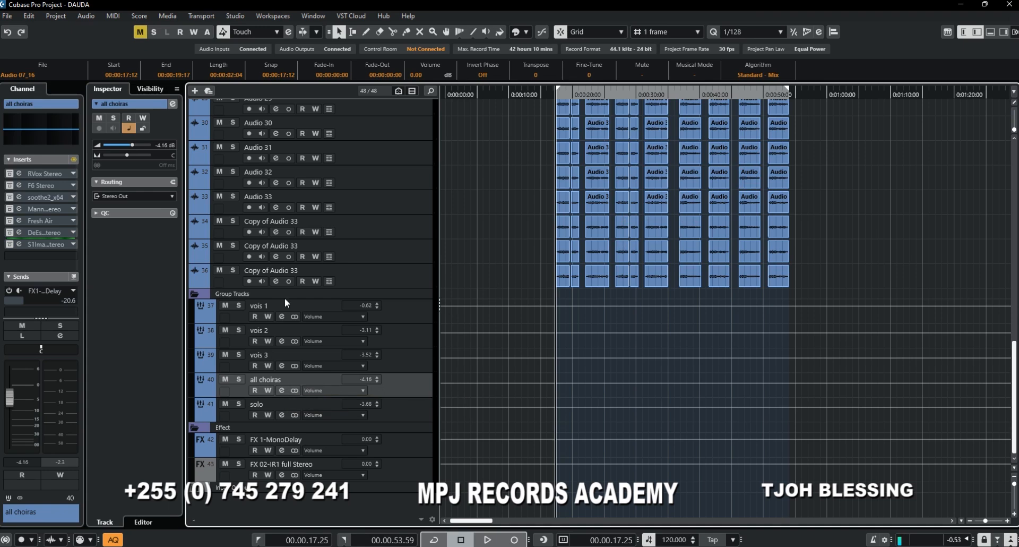
click(487, 540)
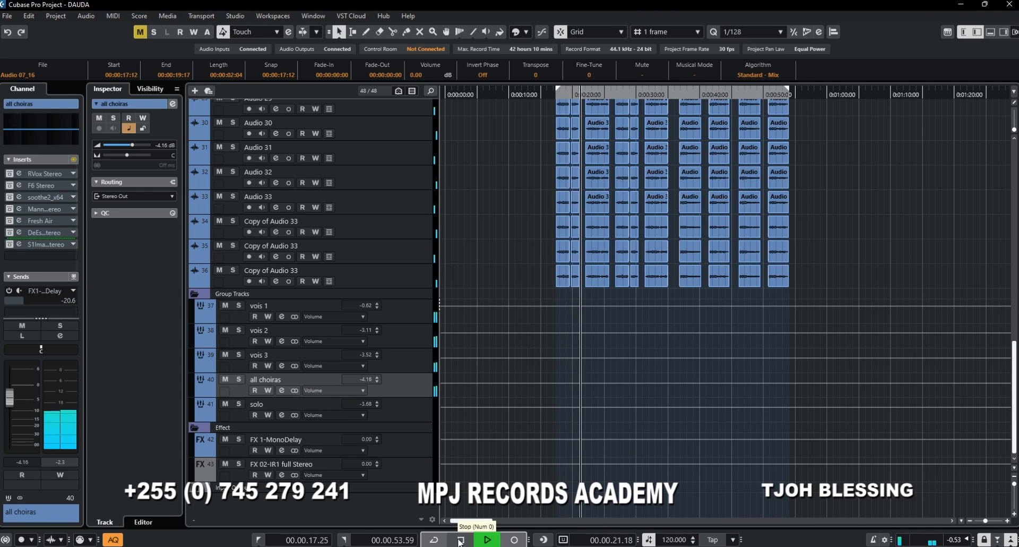
click(461, 540)
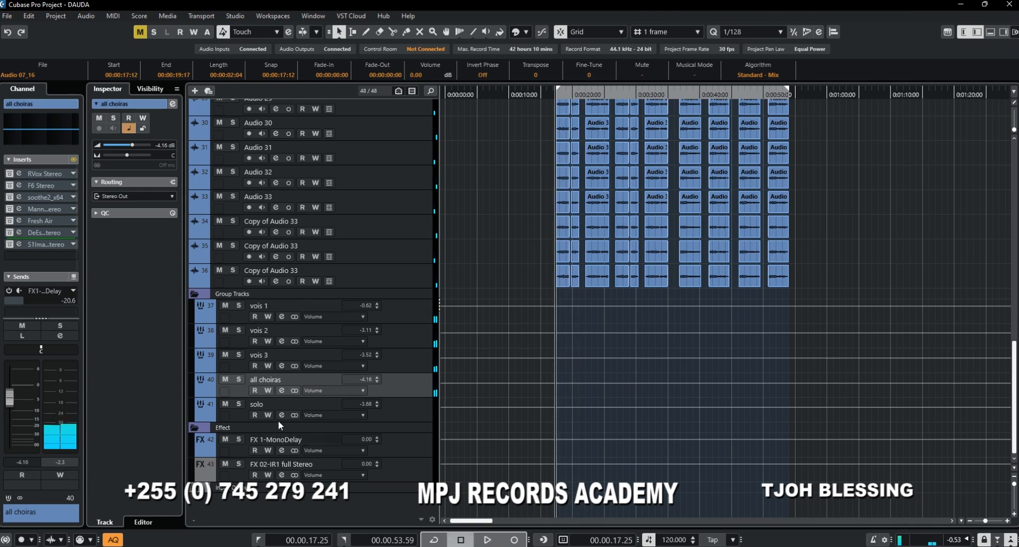
Solo the vois 1 group track and start playback from the left locator.
click(239, 305)
click(489, 539)
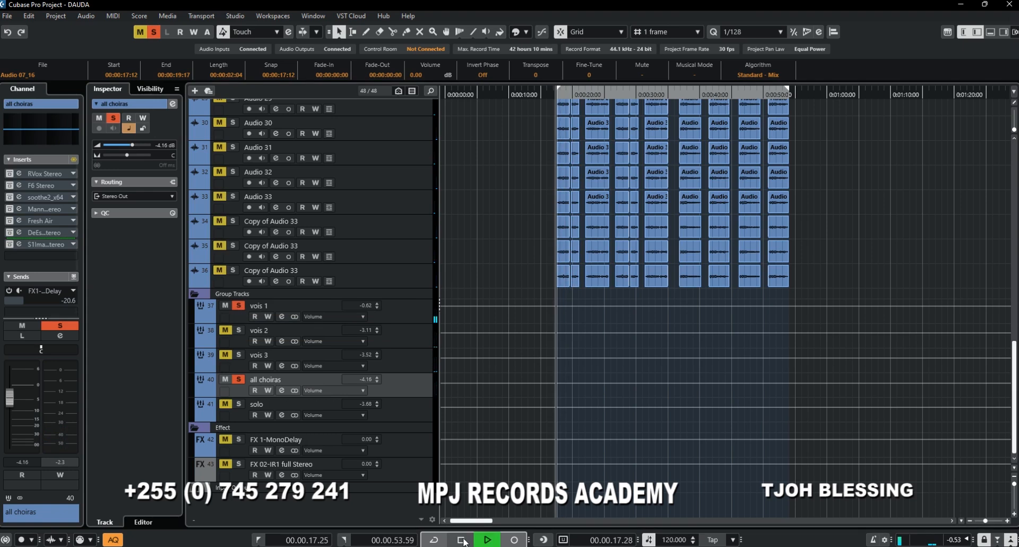
Stop playback, turn the MV2 Stereo insert of the vois 1 group back on, and play the section through it.
click(461, 539)
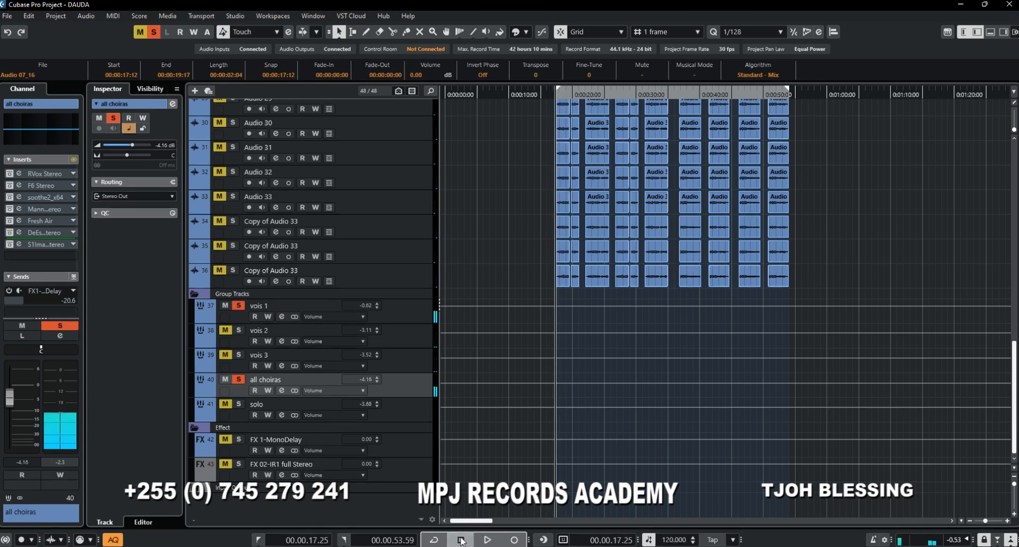
click(418, 315)
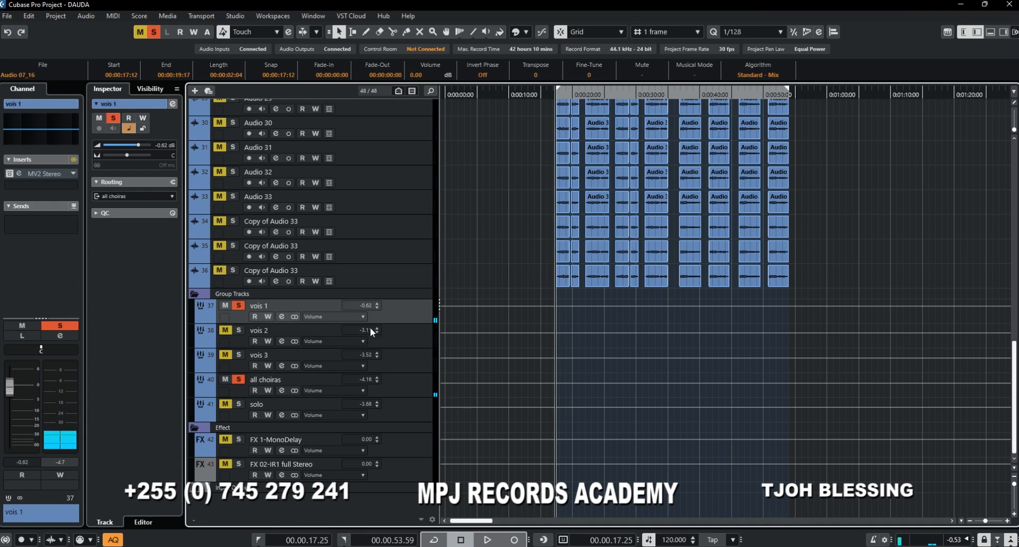
click(282, 317)
click(282, 317)
click(282, 317)
click(406, 227)
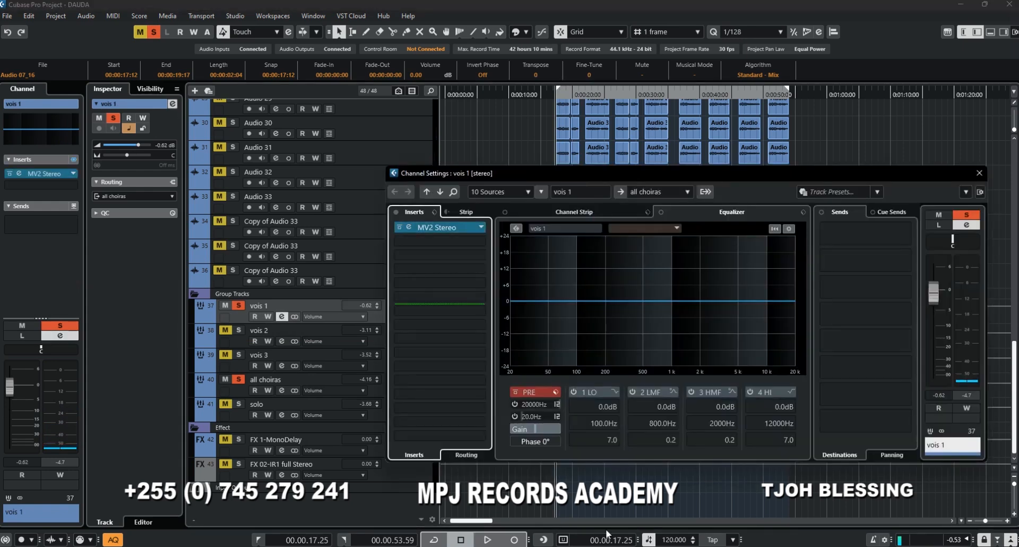
click(484, 539)
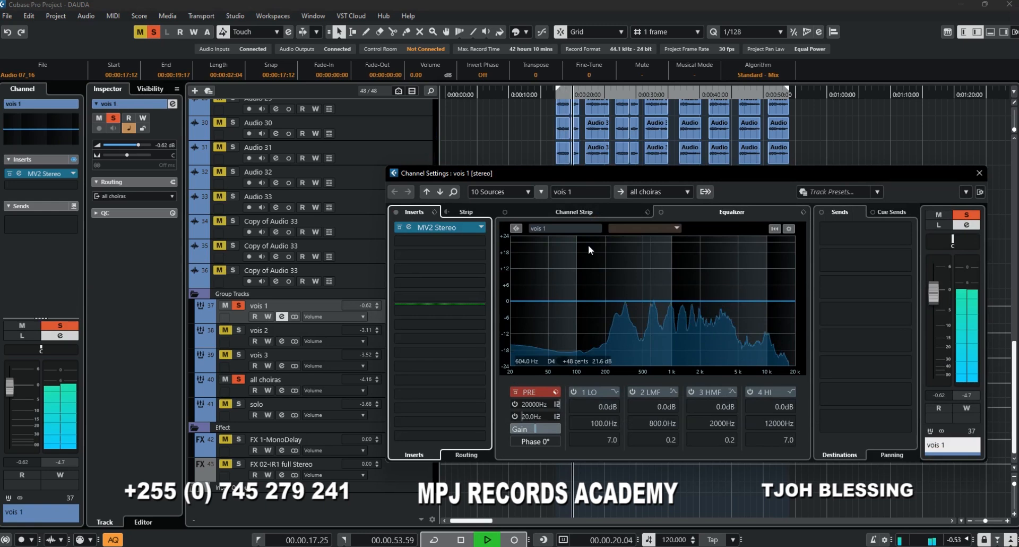
click(461, 538)
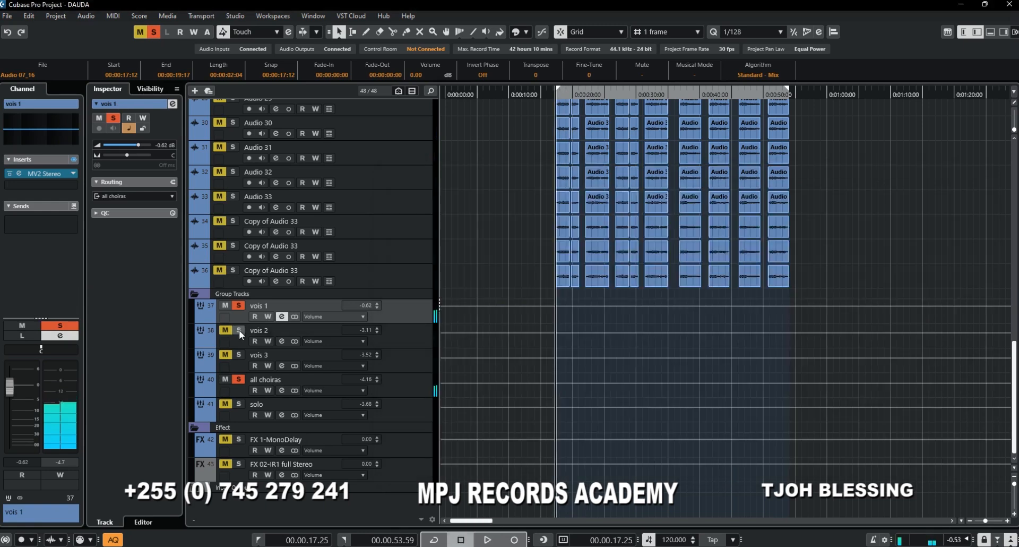
Move the solo from the vois 1 group to vois 2 and open the channel settings of vois 2.
click(239, 305)
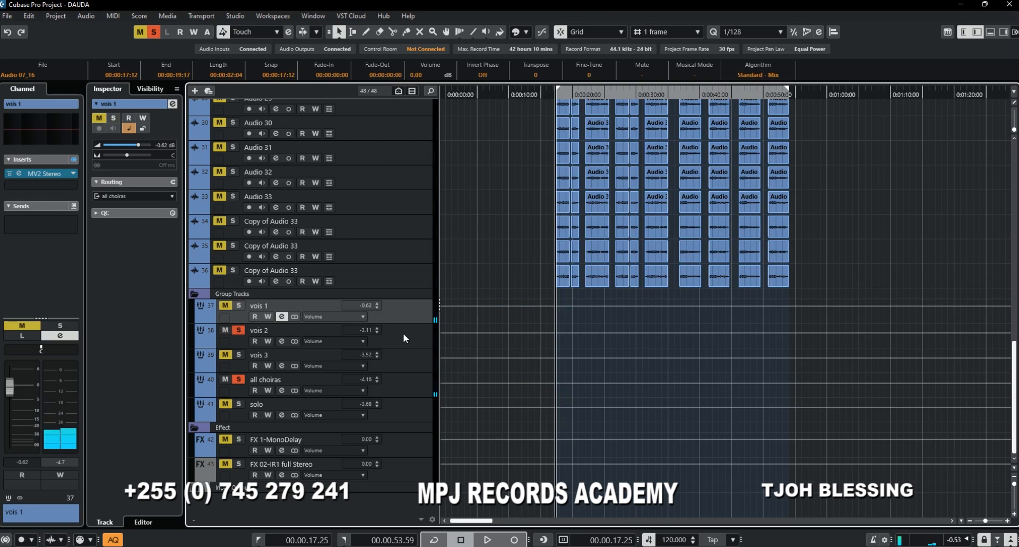
click(281, 342)
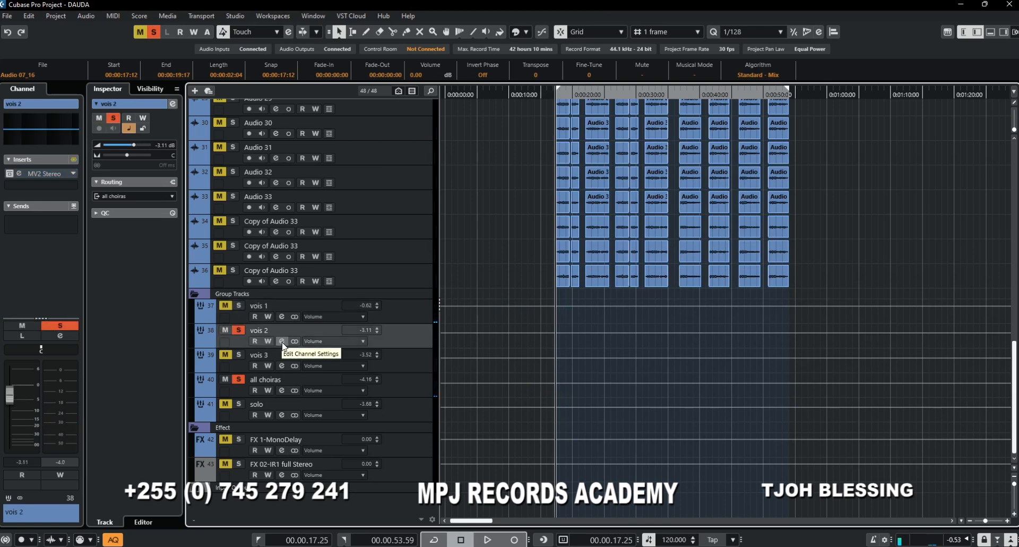
click(281, 342)
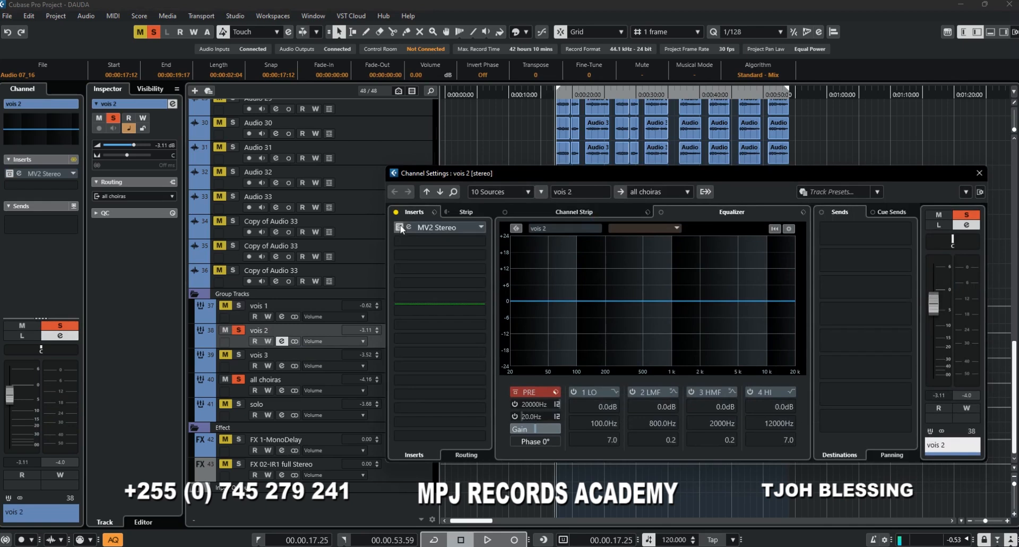
Play the vois 2 group while comparing MV2 Stereo on and off, leave the insert active, and stop playback.
key(space)
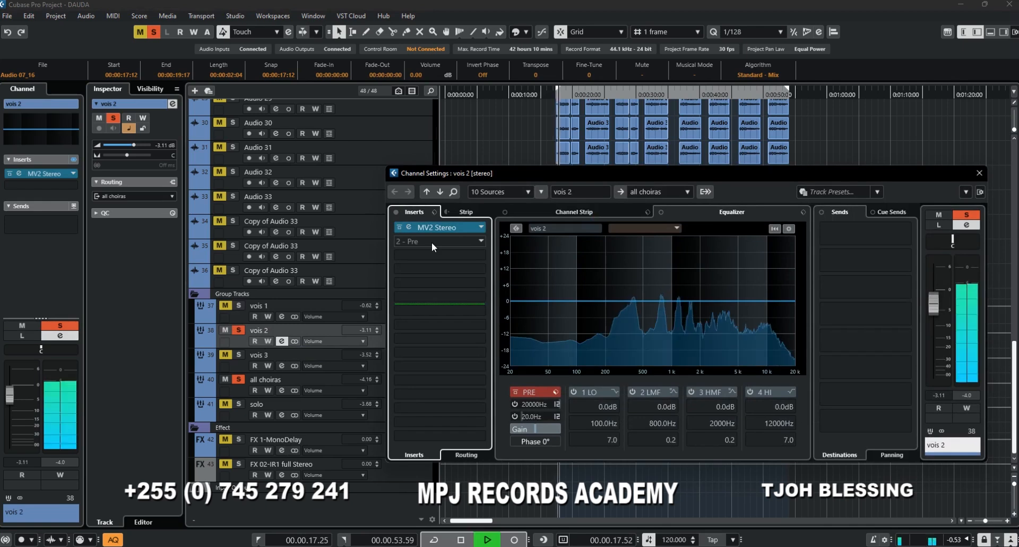
click(399, 228)
click(399, 227)
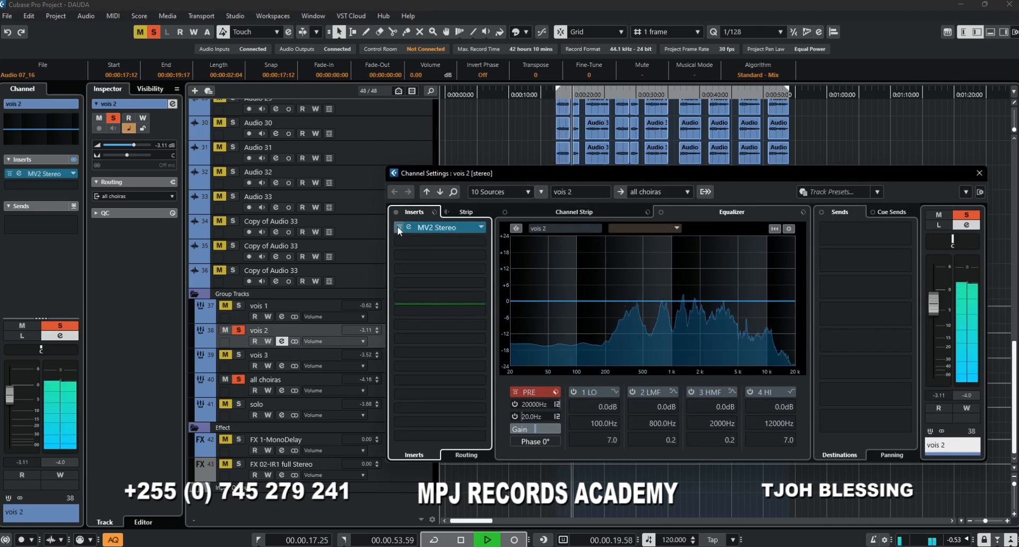
click(399, 227)
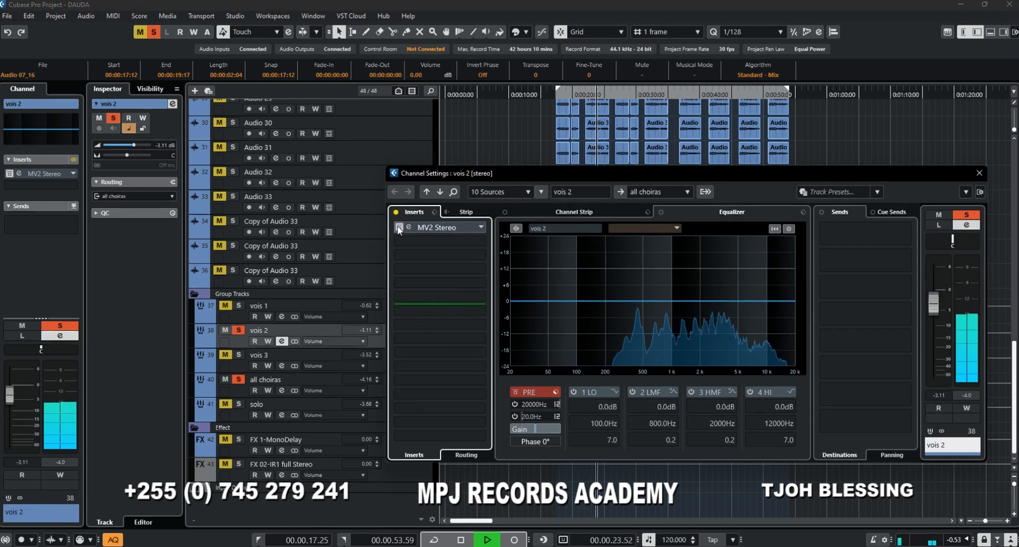
click(399, 227)
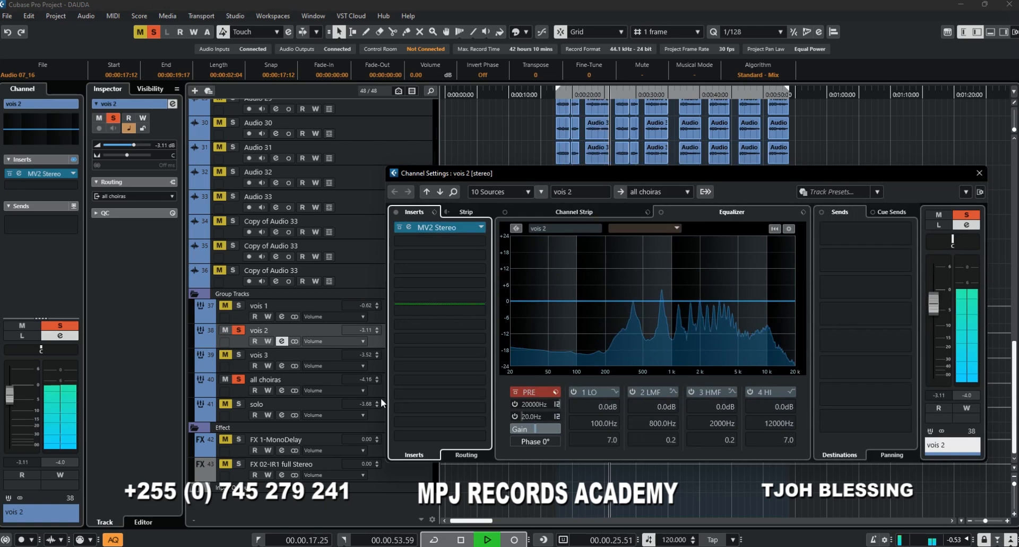
click(460, 539)
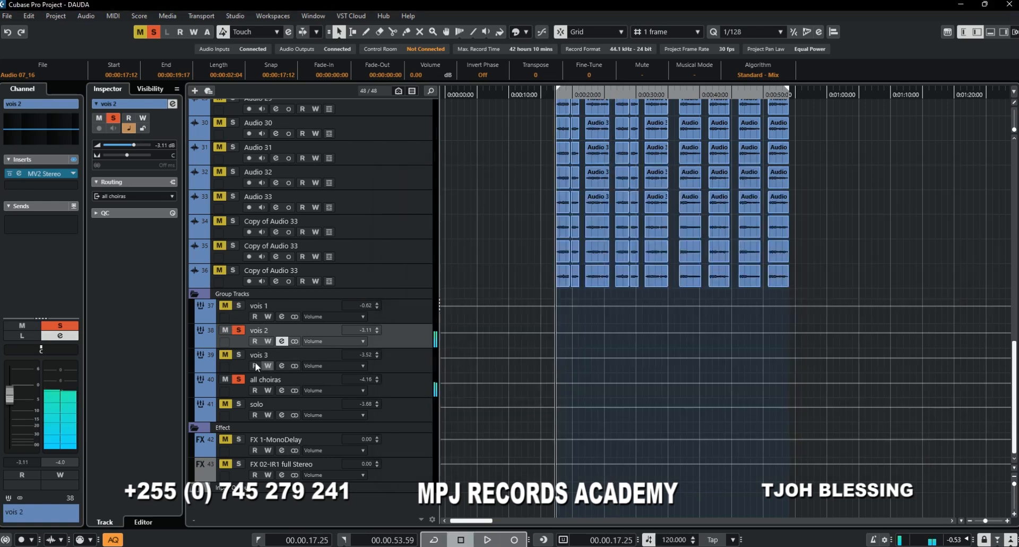
Move the solo from vois 2 to vois 3, start playback, and open the channel settings of vois 3.
click(242, 332)
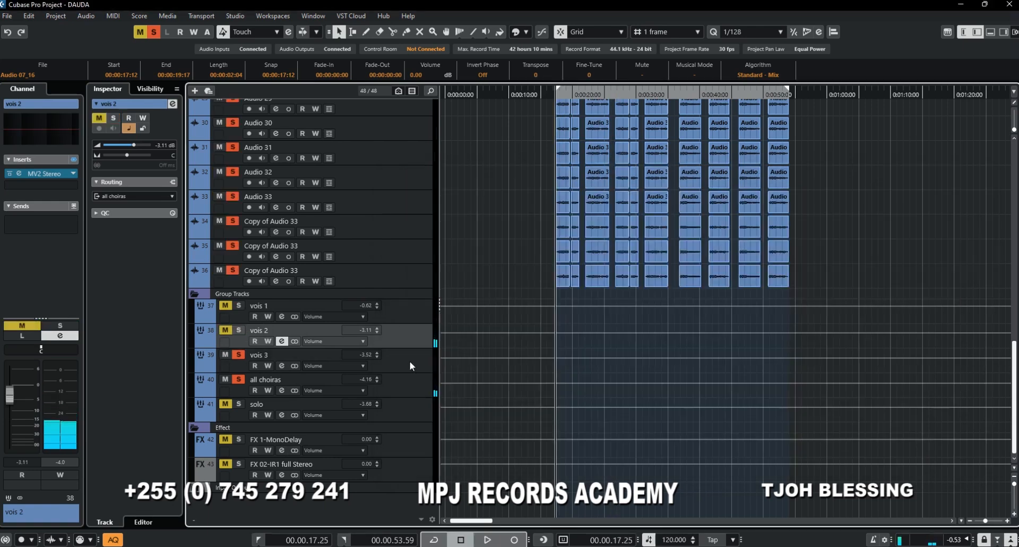
click(272, 367)
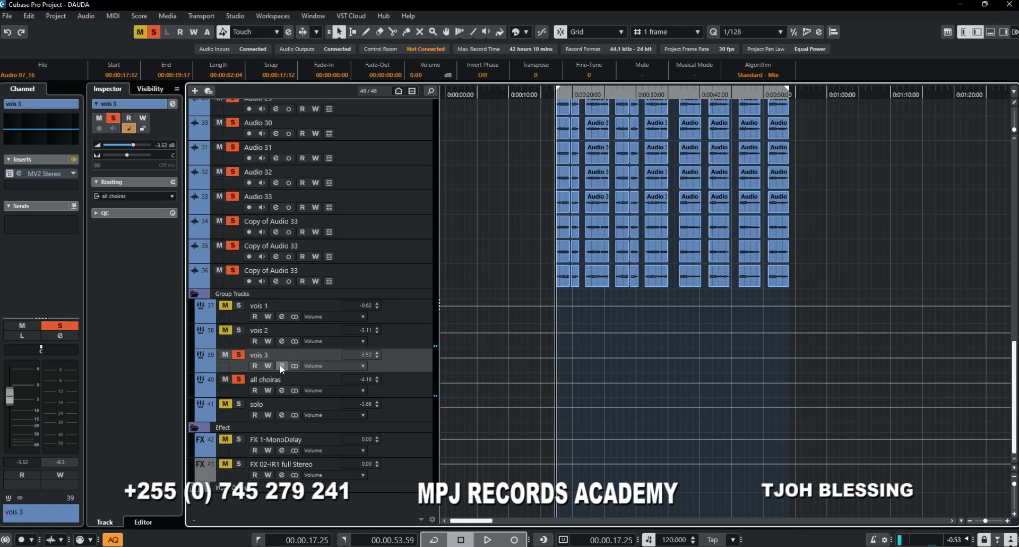
click(280, 365)
key(space)
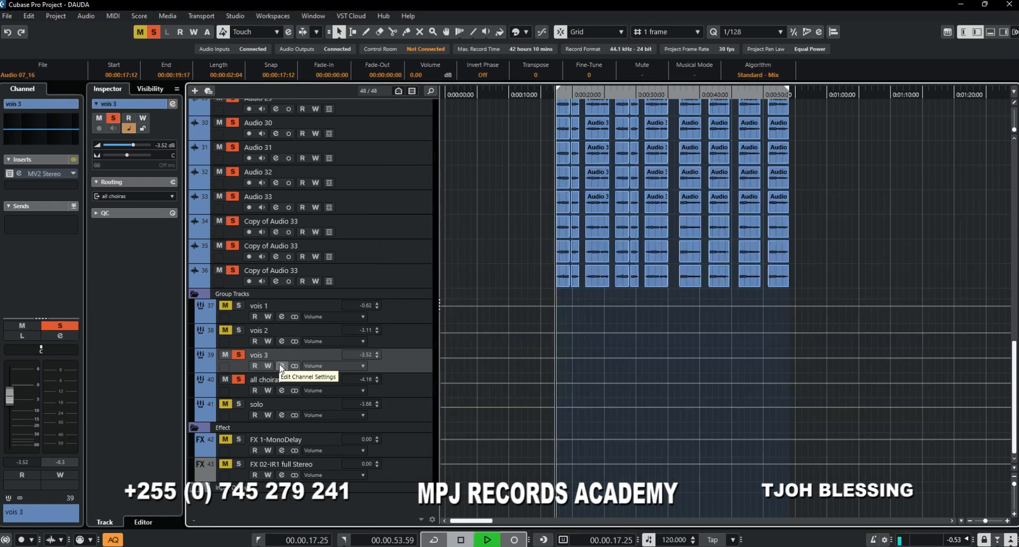
click(280, 365)
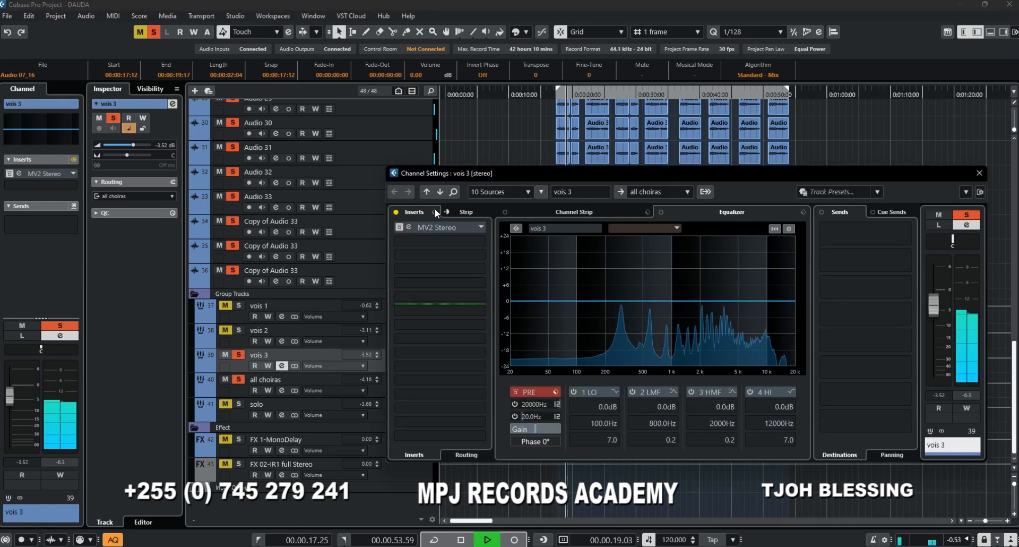
Turn on the MV2 Stereo insert of vois 3 during playback, stop, and close the channel settings.
click(401, 232)
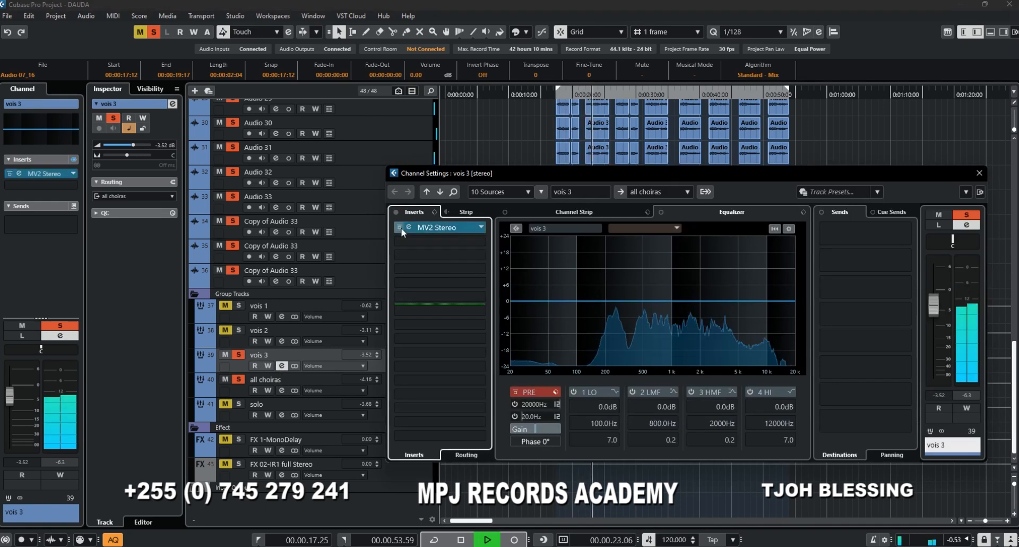
click(401, 230)
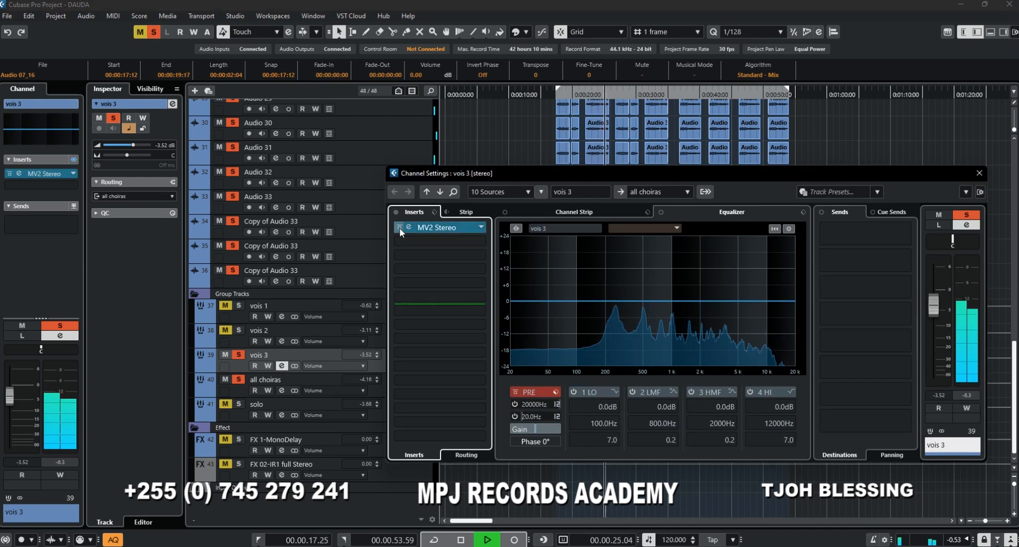
key(space)
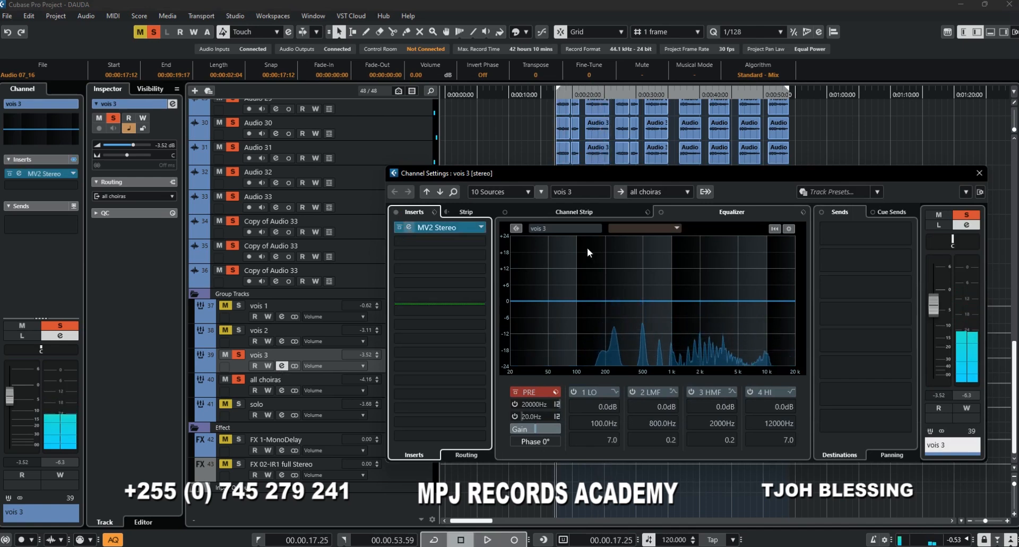
click(978, 172)
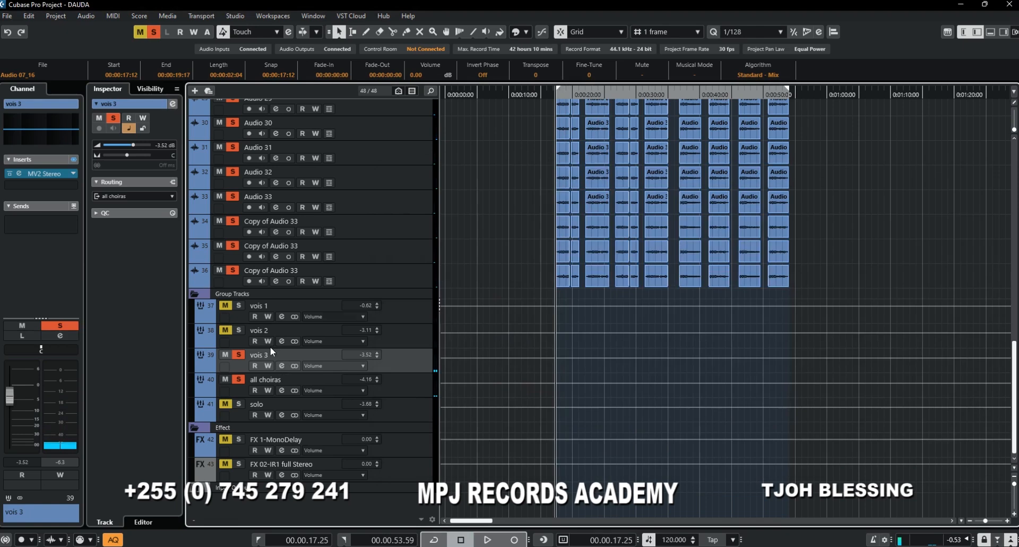
Solo the vois 1 and vois 2 groups together with vois 3 and all choiras.
click(410, 385)
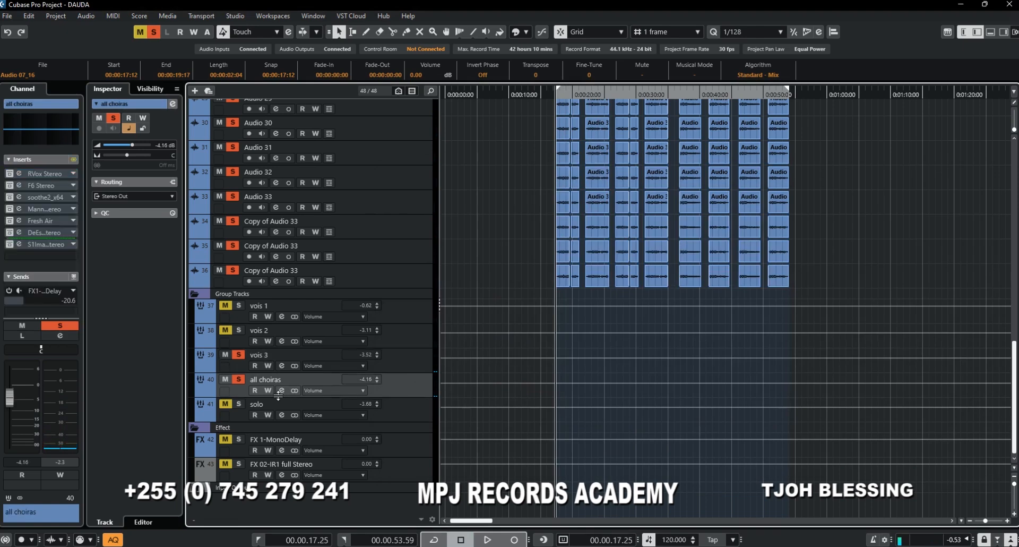
click(243, 330)
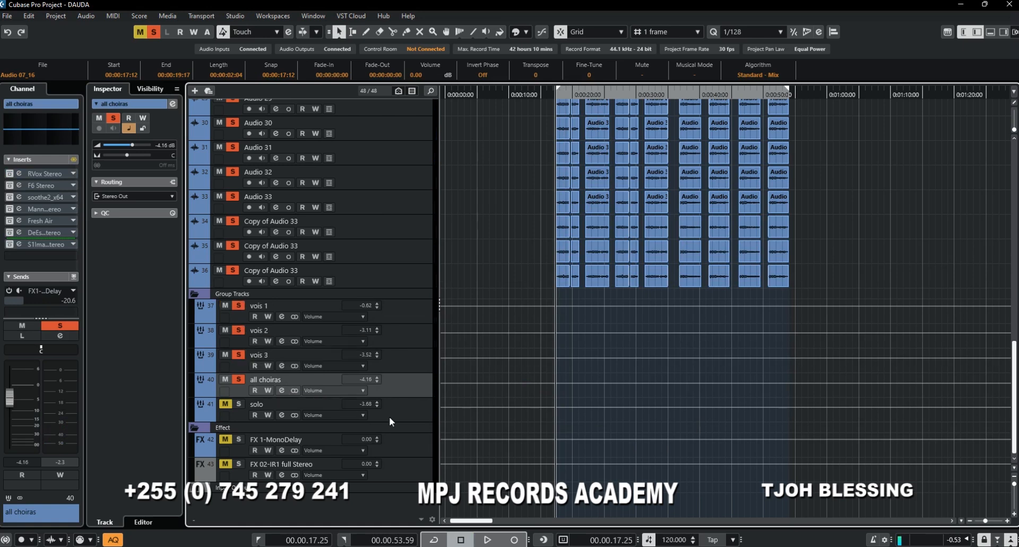
Examine the inserts, EQ and sends in the solo group's channel settings, and close them.
click(404, 409)
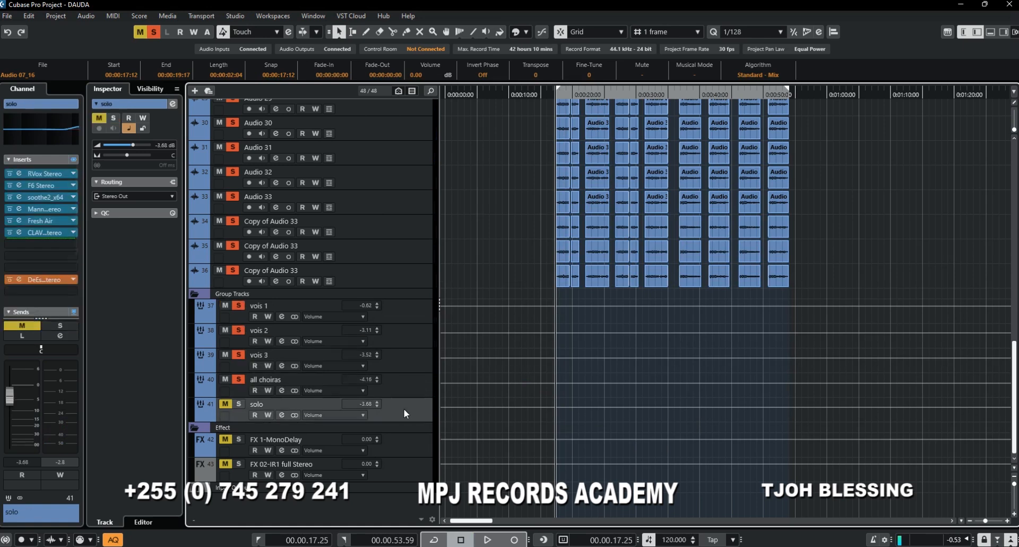
click(281, 414)
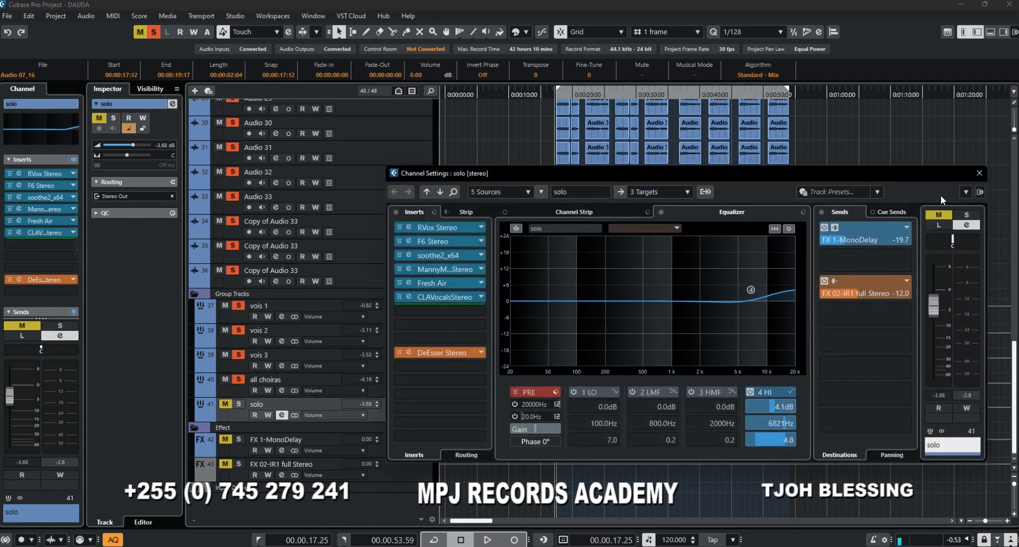
click(980, 174)
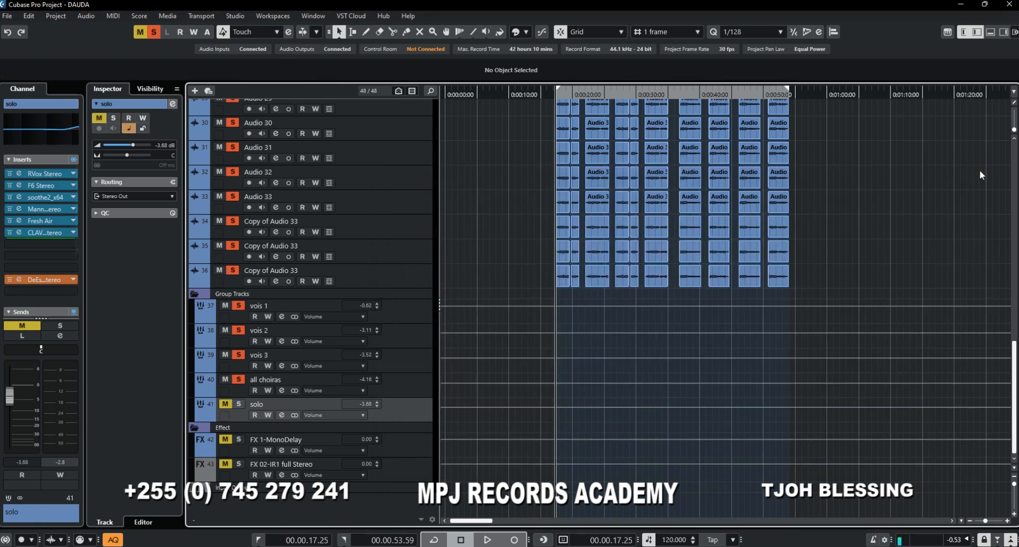
Activate the RVox Stereo insert on the all choiras group, play the choir through it, stop, and close the plug-in.
click(281, 391)
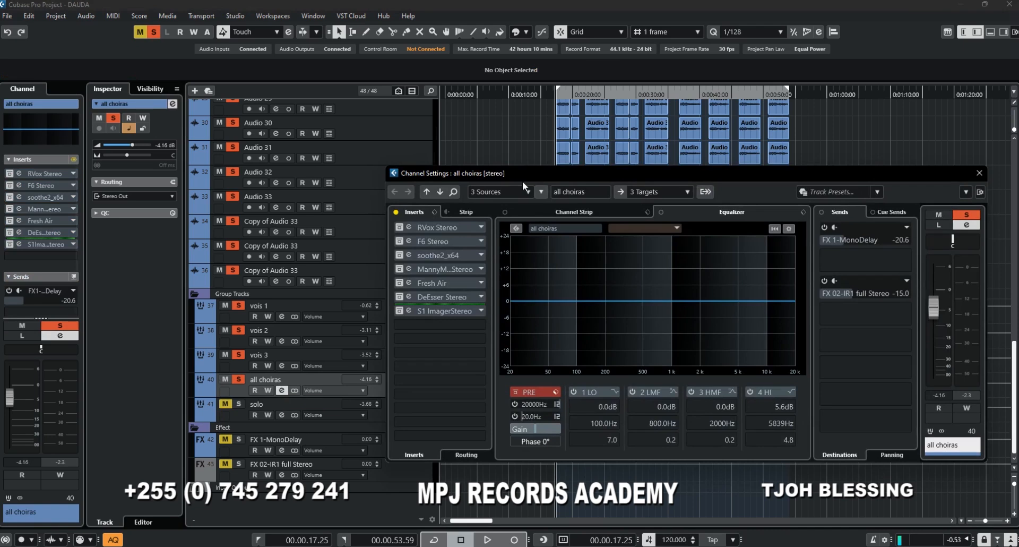
click(408, 227)
click(400, 228)
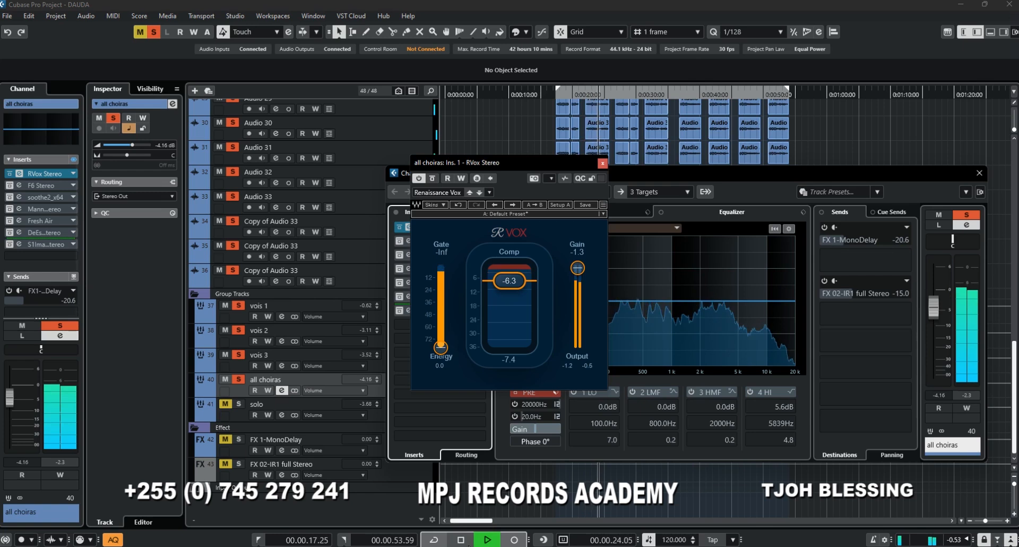
click(463, 540)
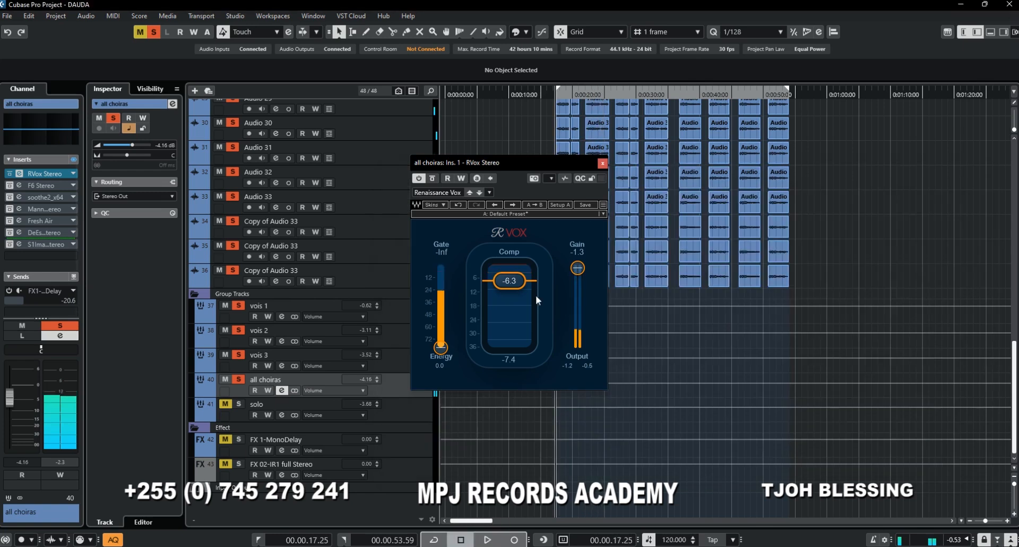
click(602, 163)
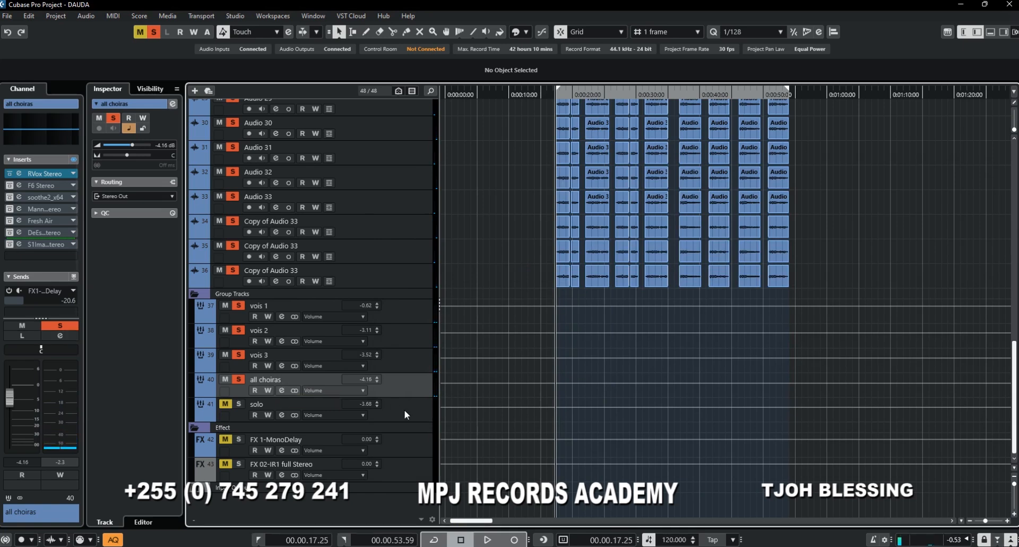
Open the F6 Stereo insert of the all choiras group, activate it, and play the choir through it.
click(282, 391)
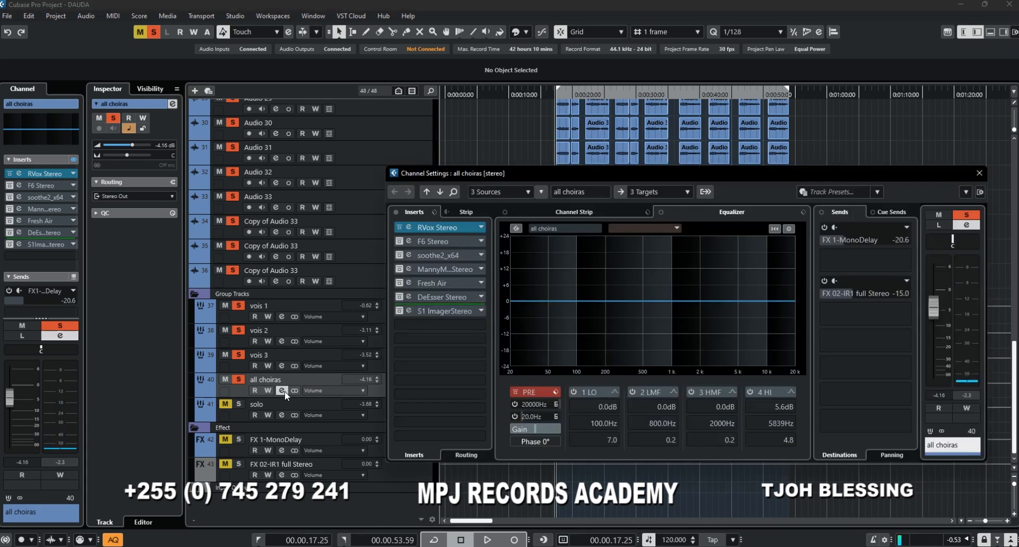
click(426, 240)
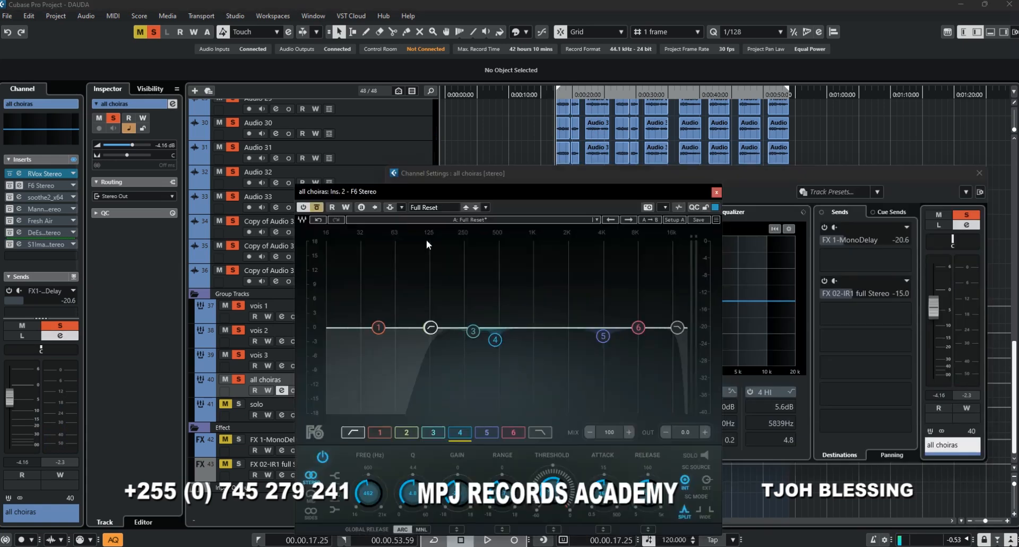
drag(396, 197, 562, 206)
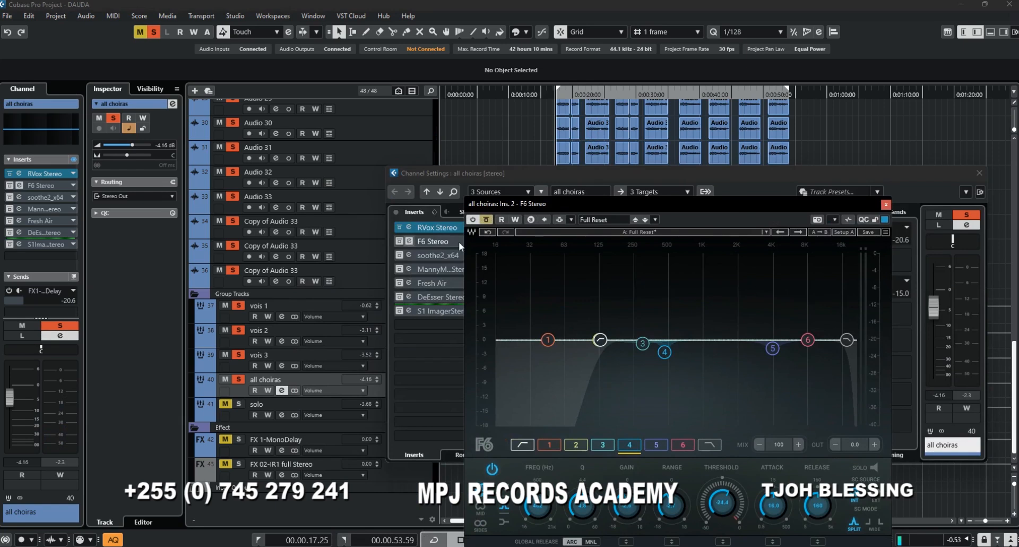
click(400, 243)
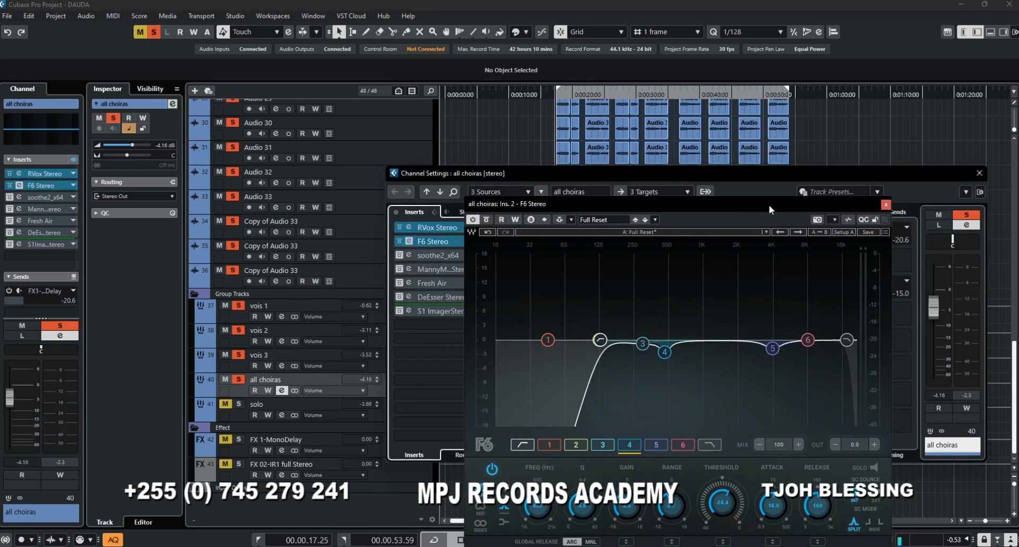
drag(769, 205, 769, 177)
key(space)
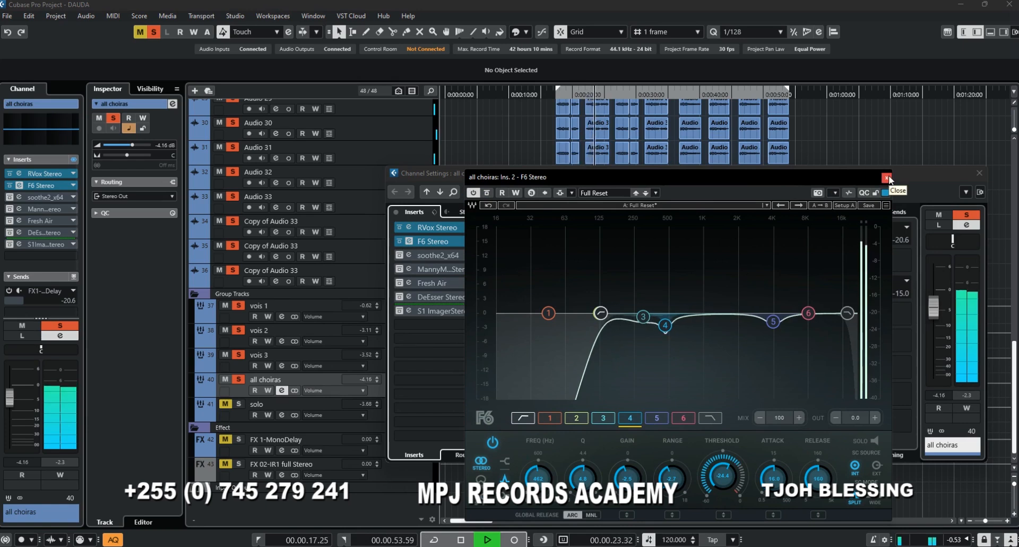
Stop playback and close the F6 plug-in, and play the choir through the activated soothe2_x64 insert of the all choiras group.
key(space)
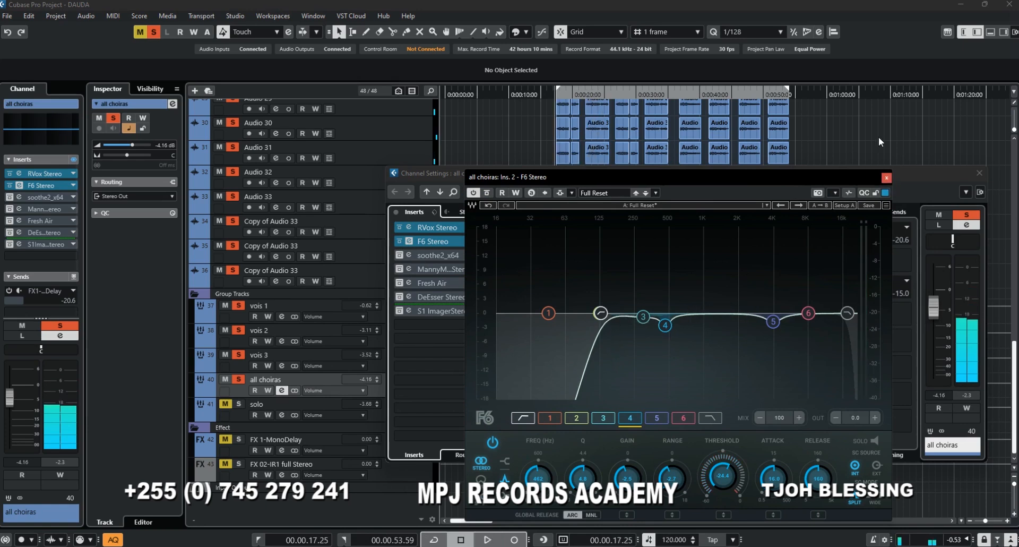
click(887, 177)
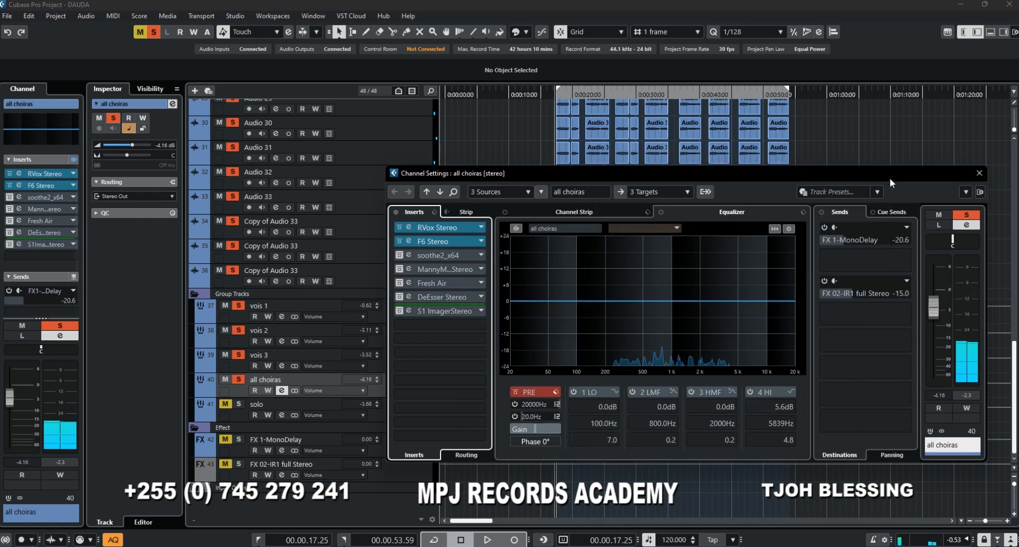
click(408, 254)
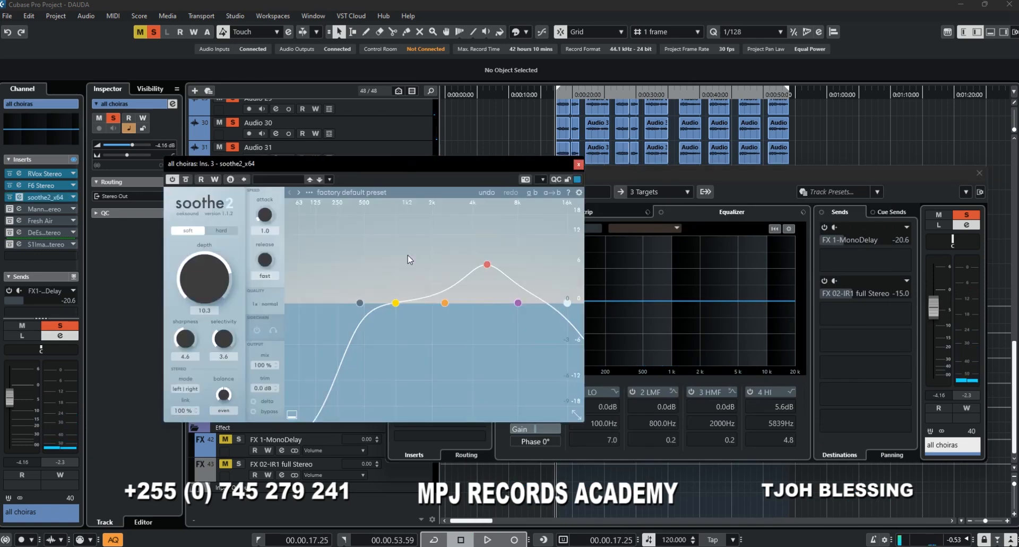
drag(396, 168, 636, 181)
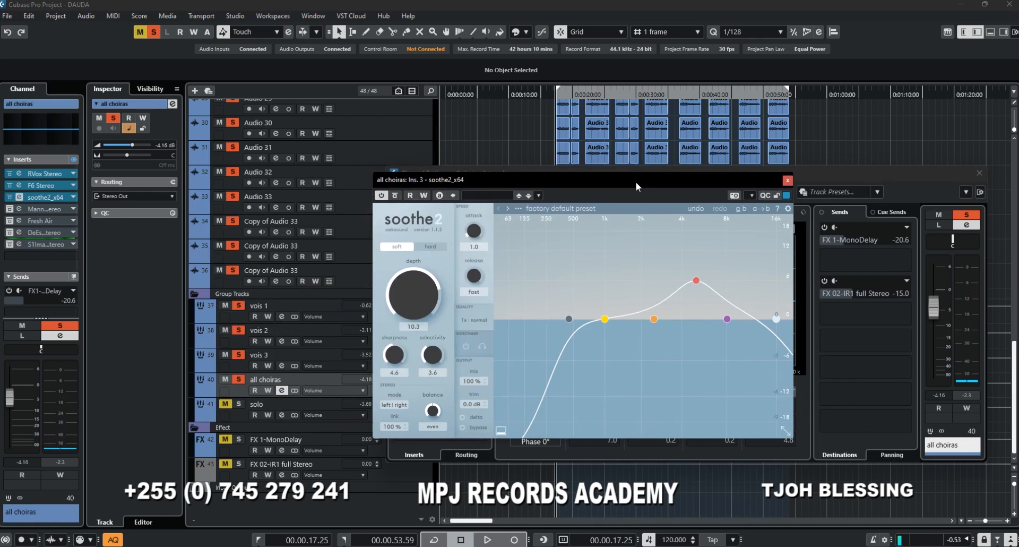
key(space)
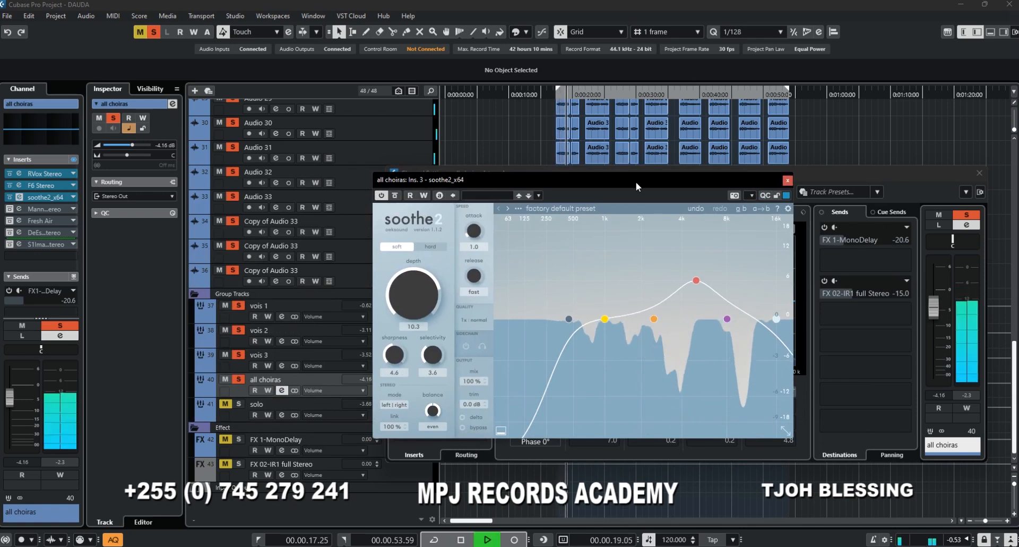
key(space)
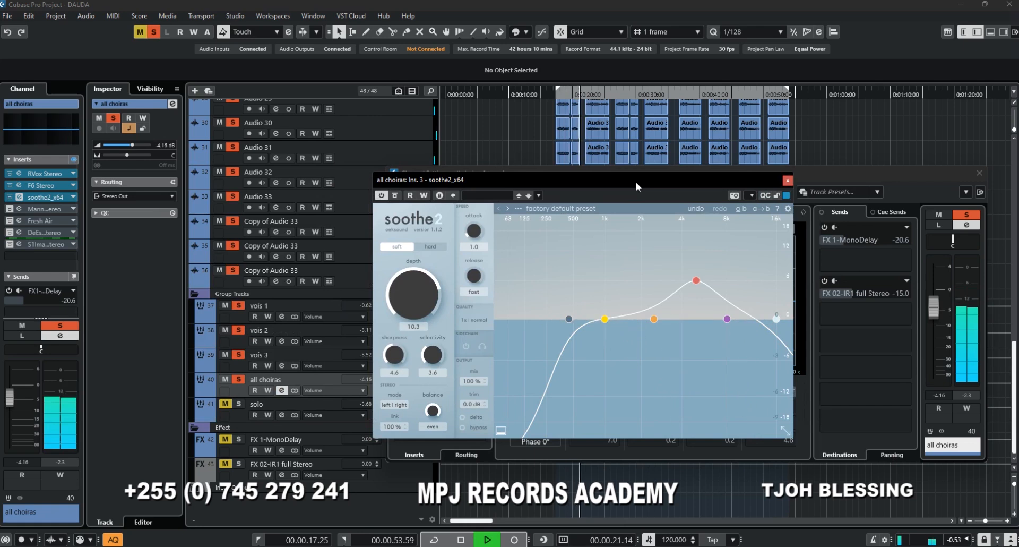
key(space)
key(space)
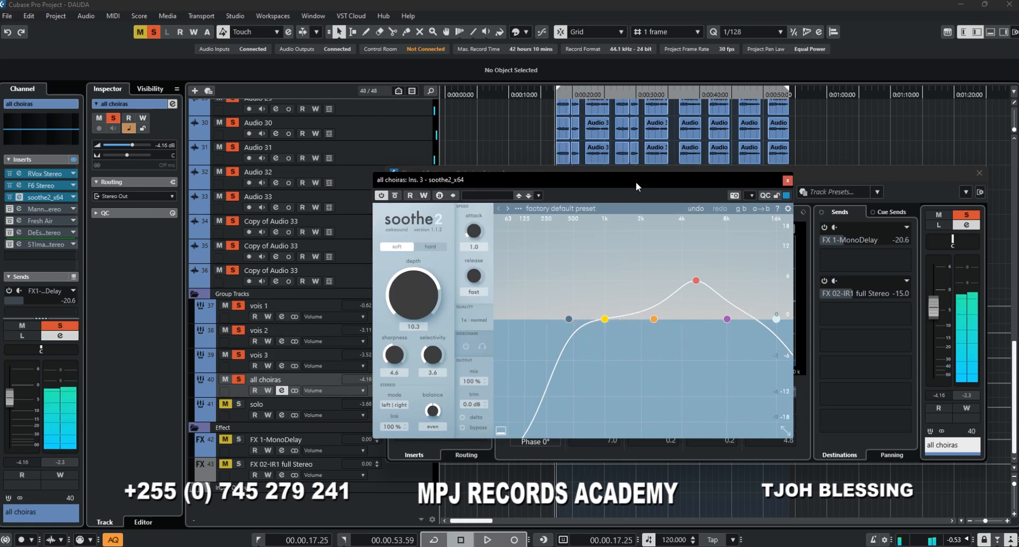
click(789, 180)
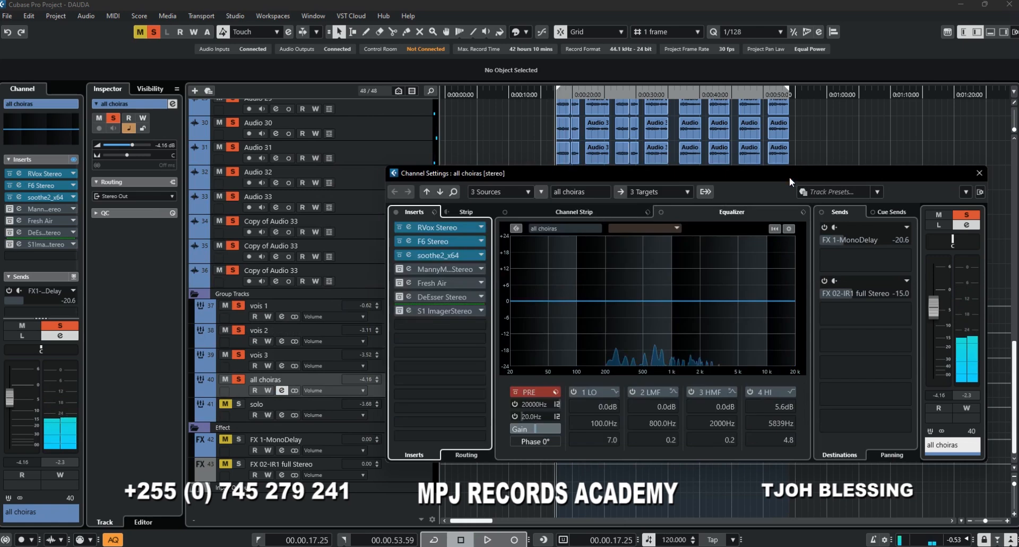
Activate the MannyM Tone Shaper insert on the all choiras group, play the choir through it, inspect its High fader, and close it.
click(399, 269)
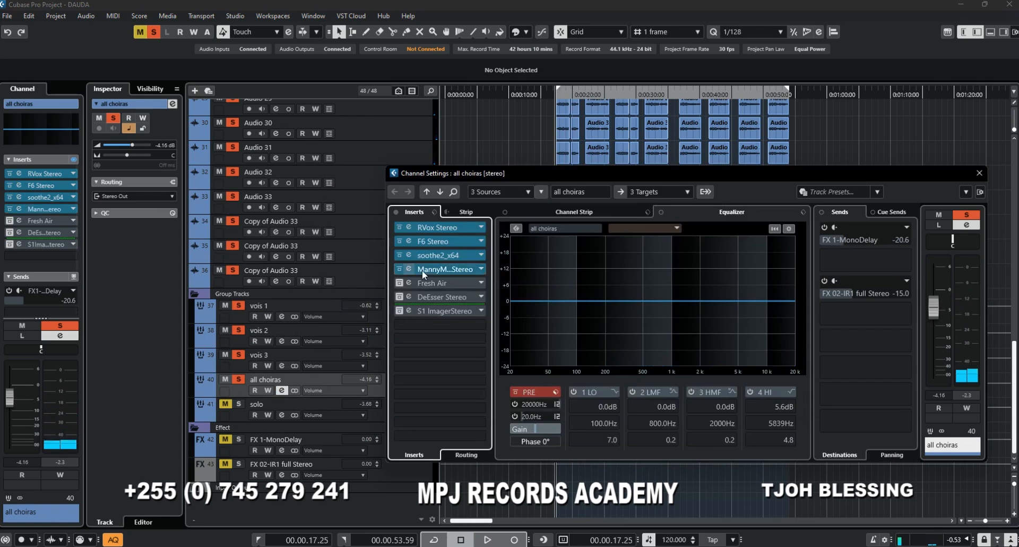
click(408, 269)
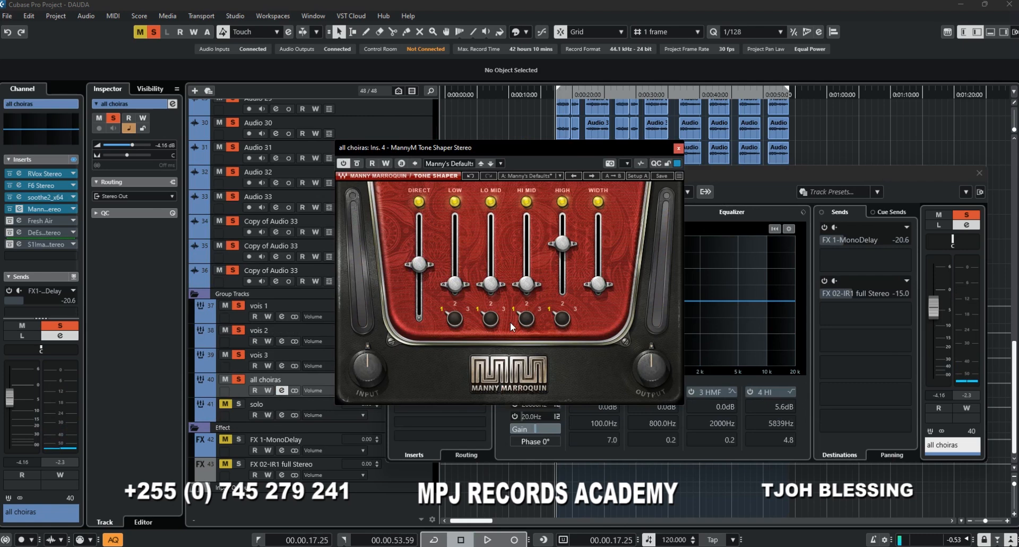
key(space)
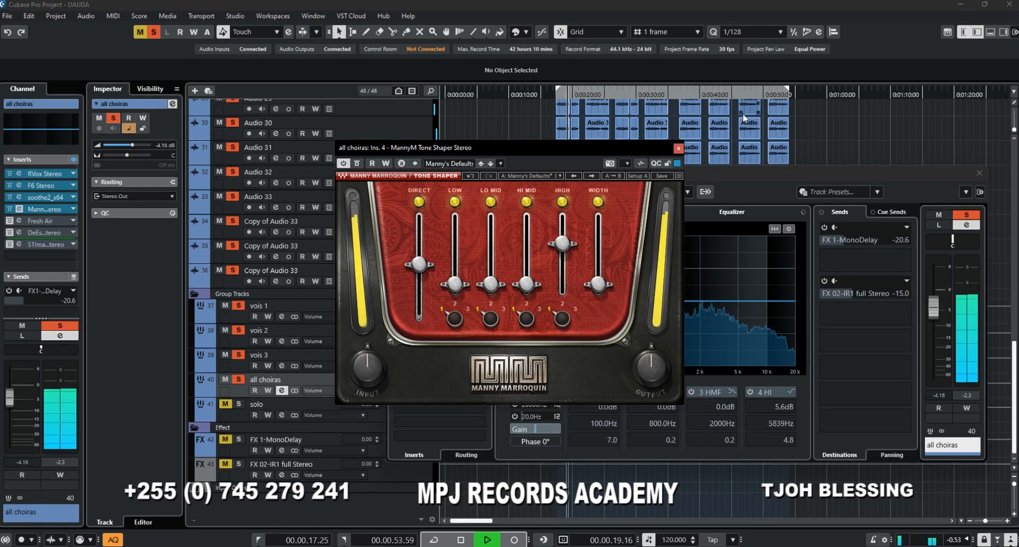
drag(607, 151, 656, 157)
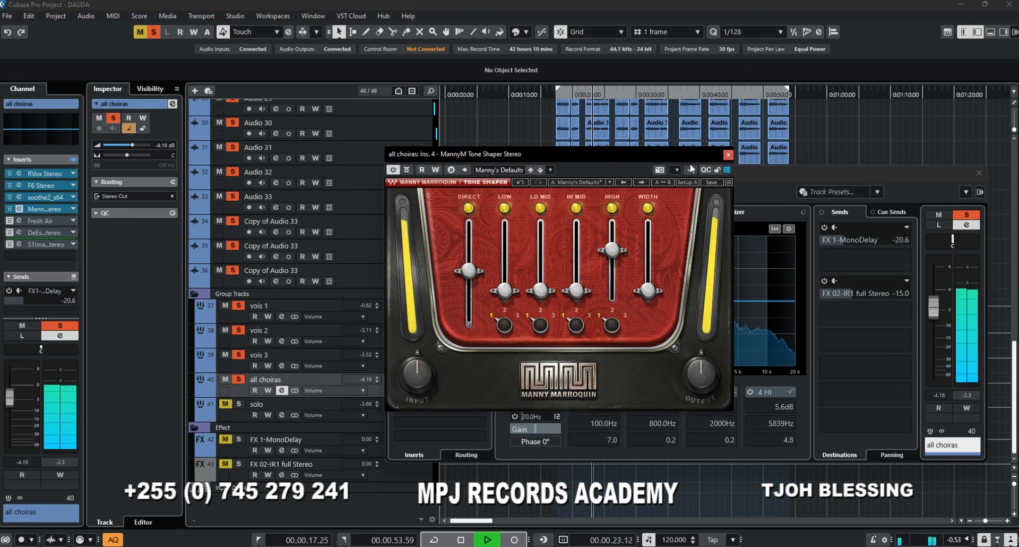
mouse_move(612, 250)
click(630, 217)
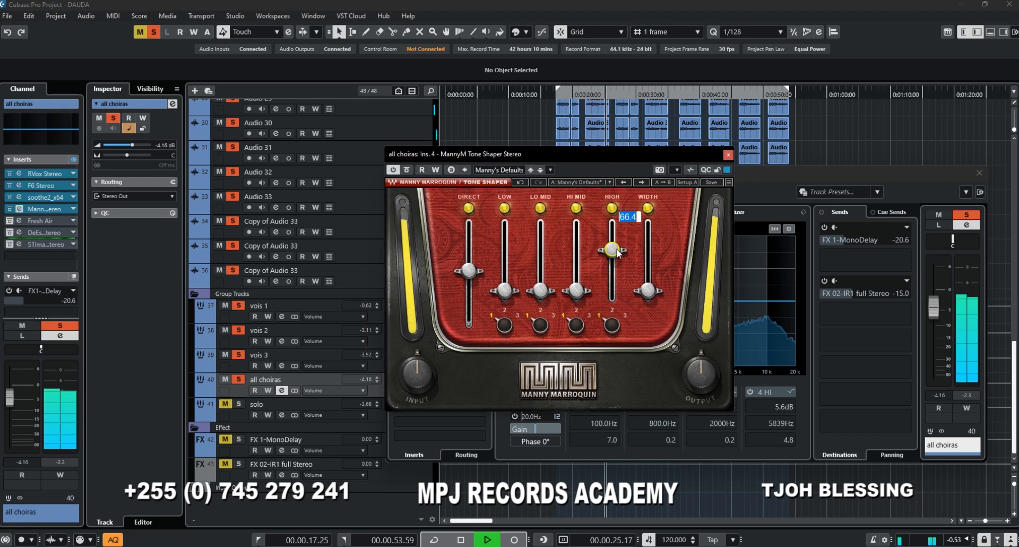
click(727, 155)
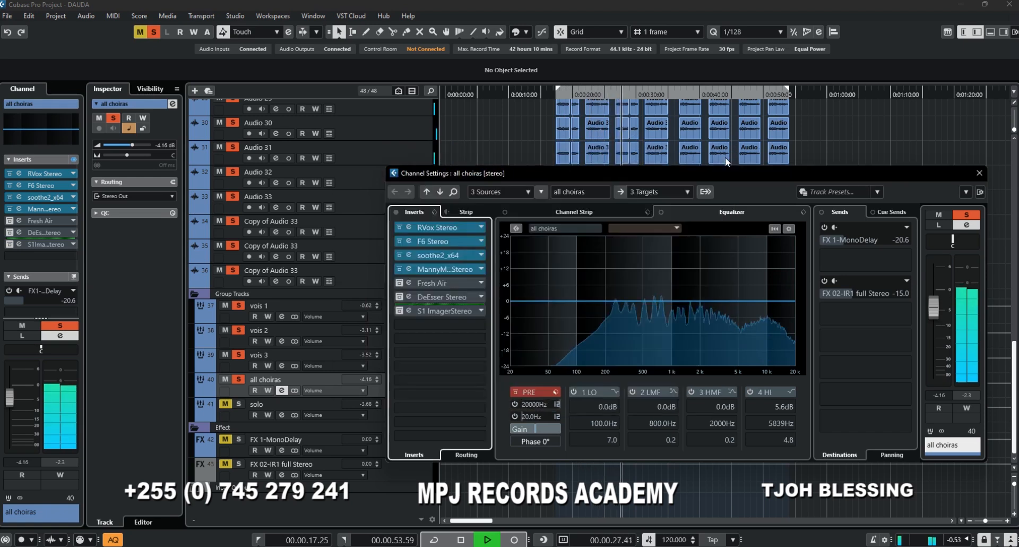
Activate the Fresh Air insert on the all choiras group, play the choir through it, close the plug-in, and stop playback.
click(399, 283)
key(space)
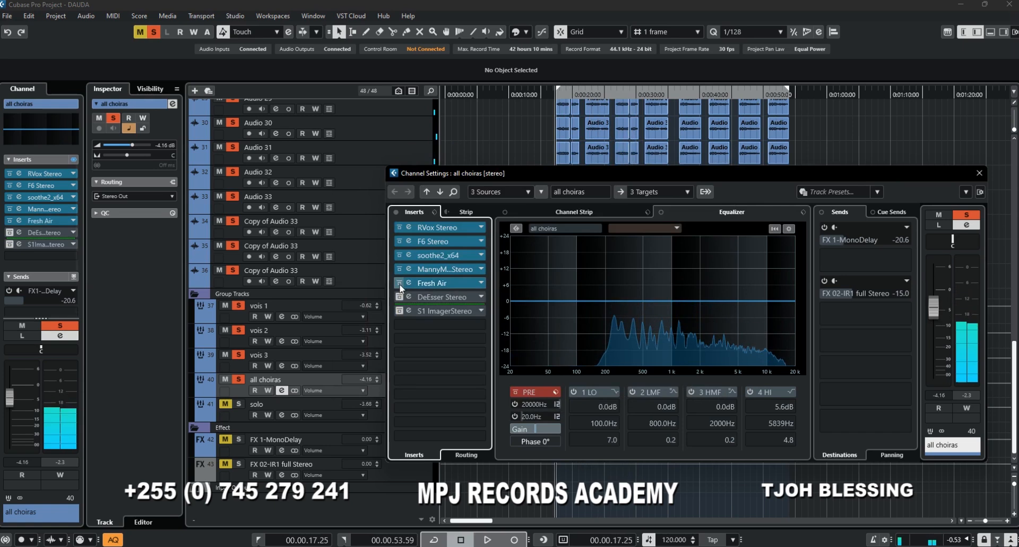
click(409, 283)
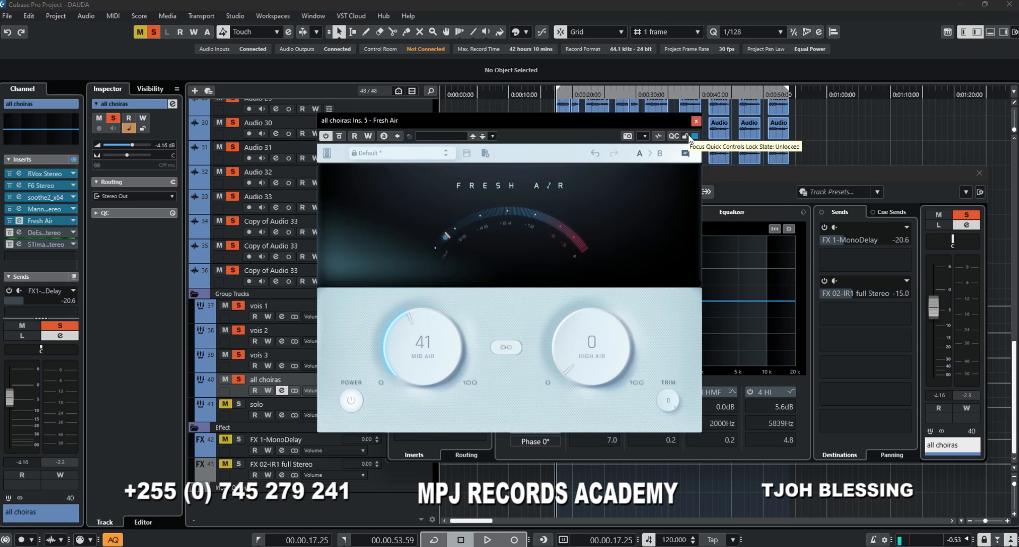
key(space)
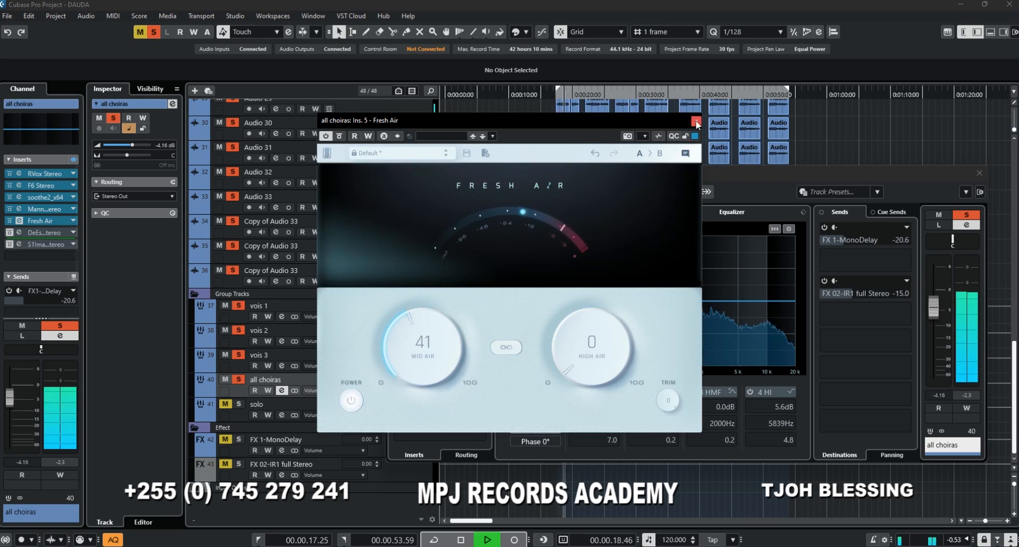
click(696, 122)
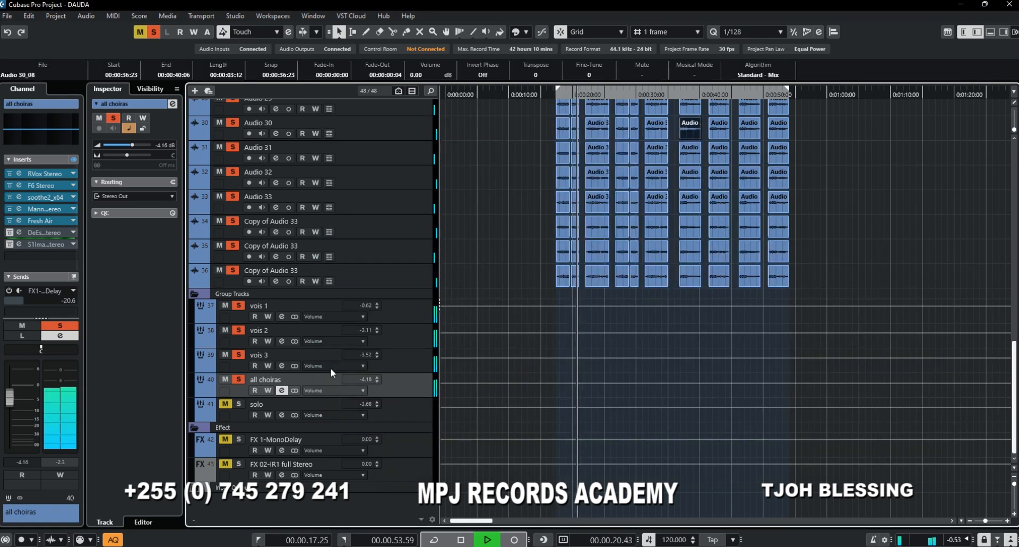
click(282, 390)
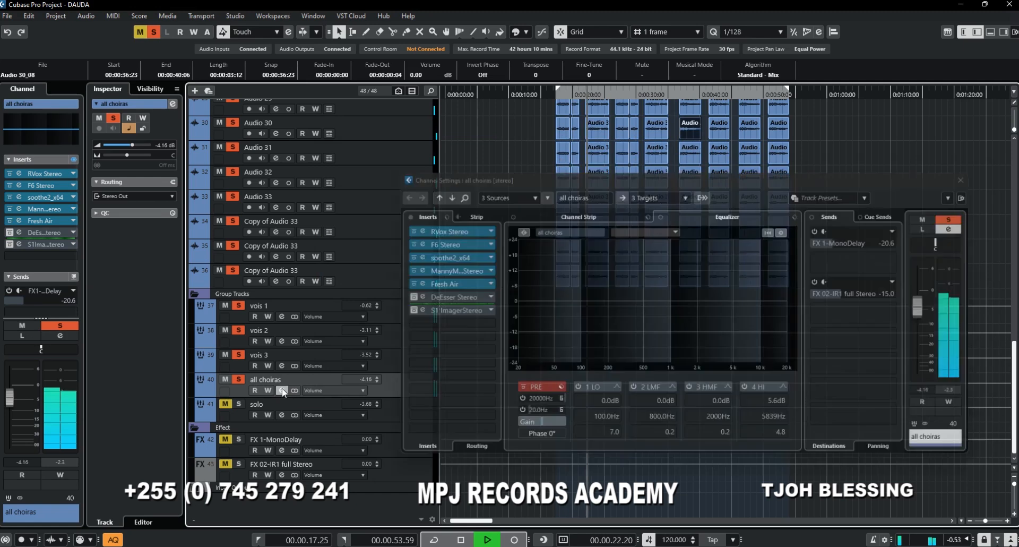
click(283, 389)
key(space)
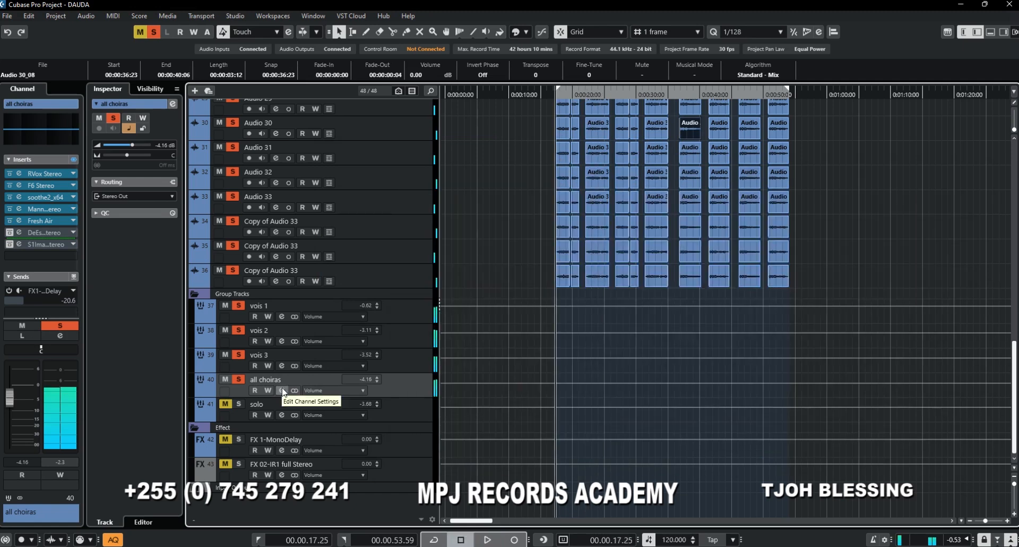
Activate the DeEsser Stereo insert in the all choiras channel settings, play the choir through it, close the plug-in, and stop.
click(282, 389)
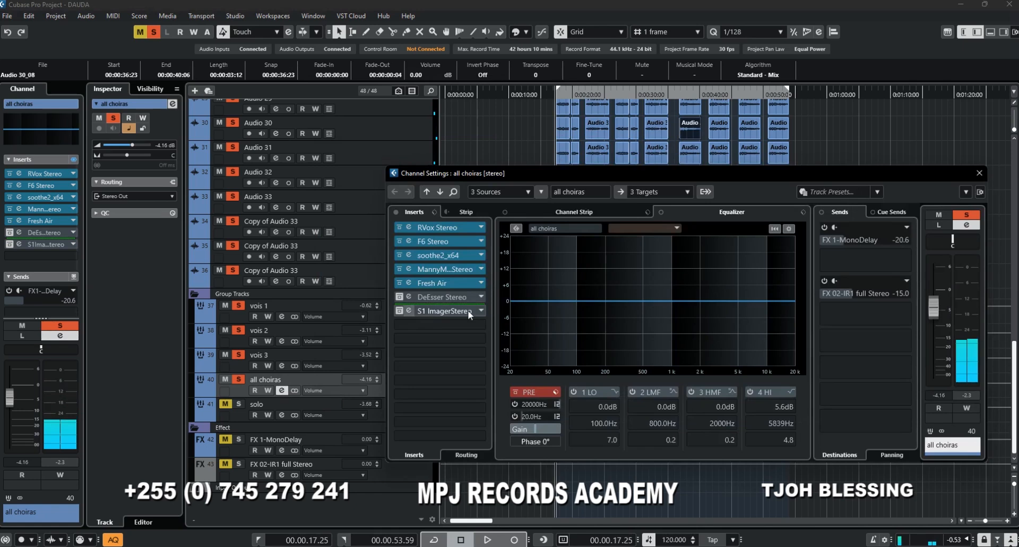
click(399, 297)
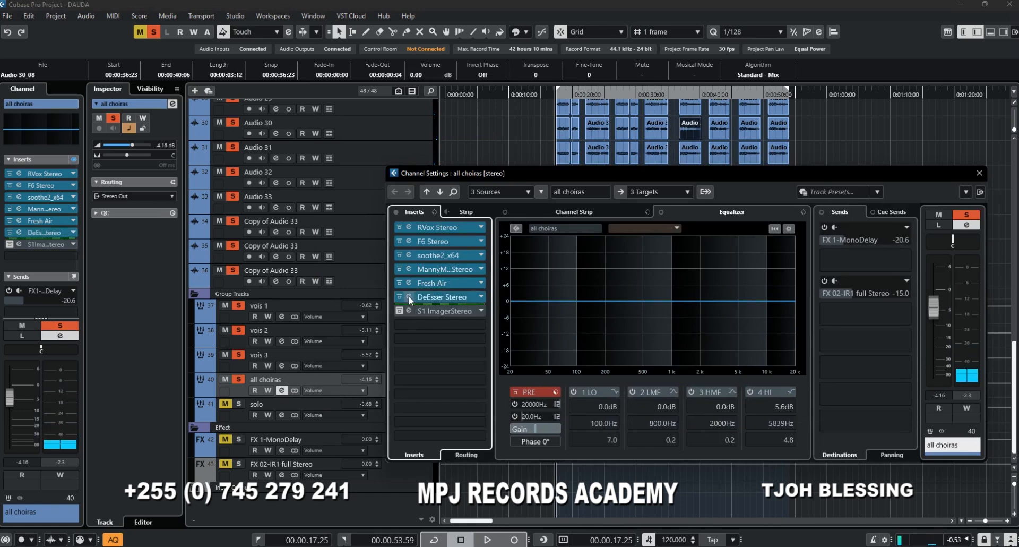
click(409, 298)
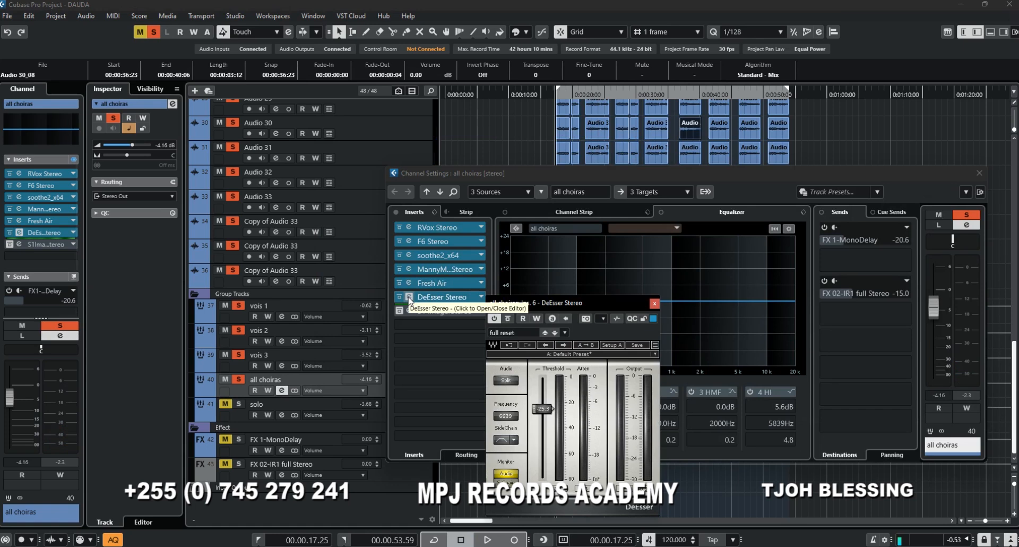
key(space)
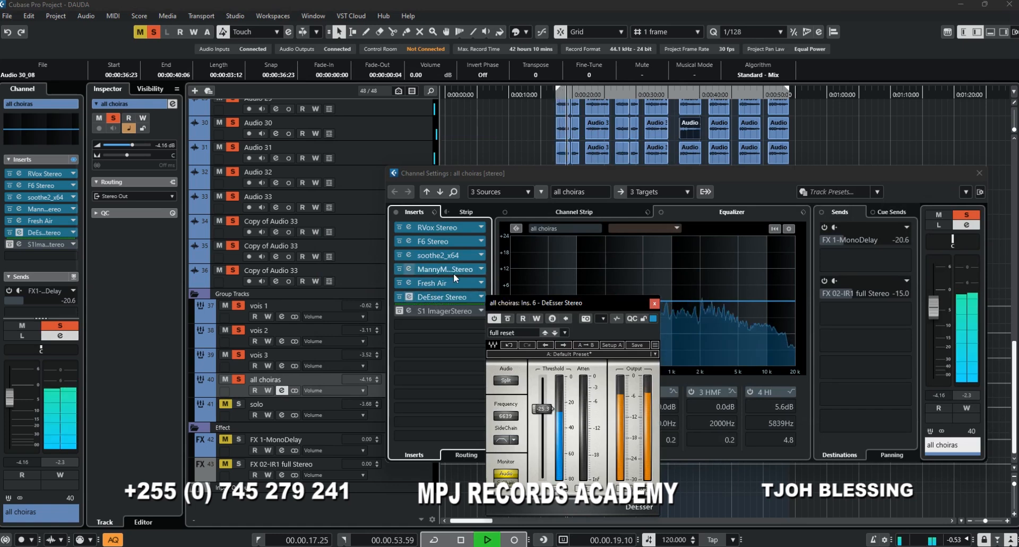
click(655, 304)
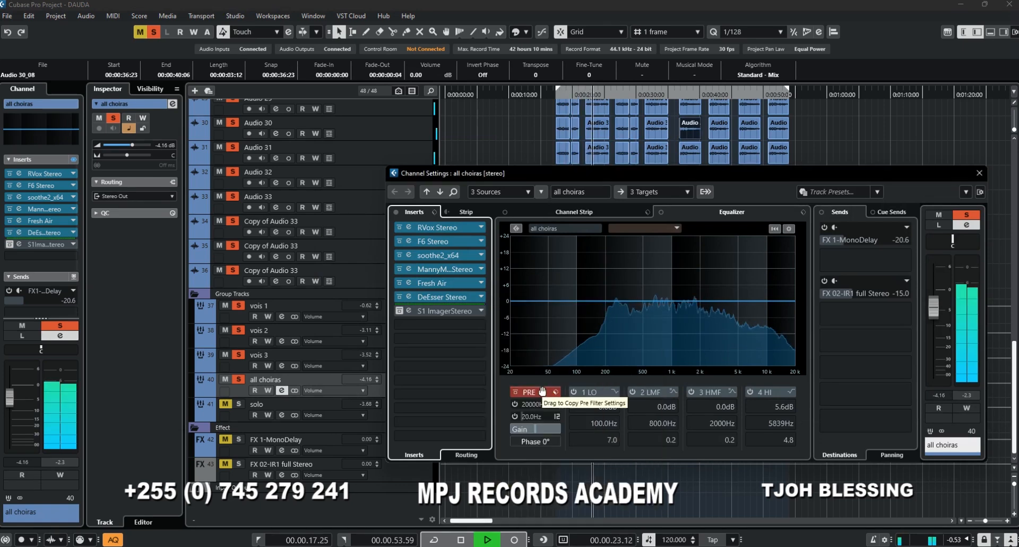
key(space)
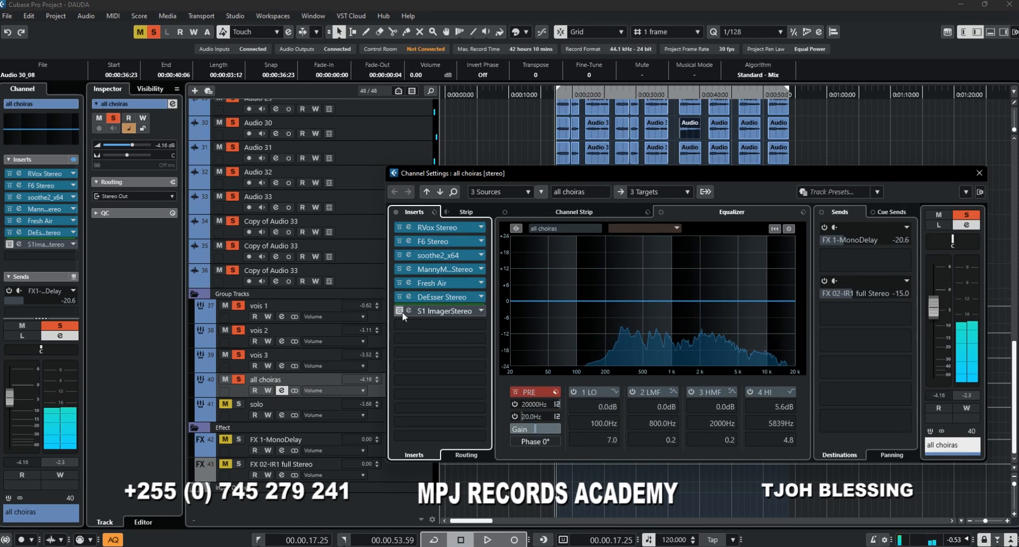
Activate the S1 ImagerStereo insert and the 4 HI equalizer band on the all choiras group, and play the choir through them.
click(419, 310)
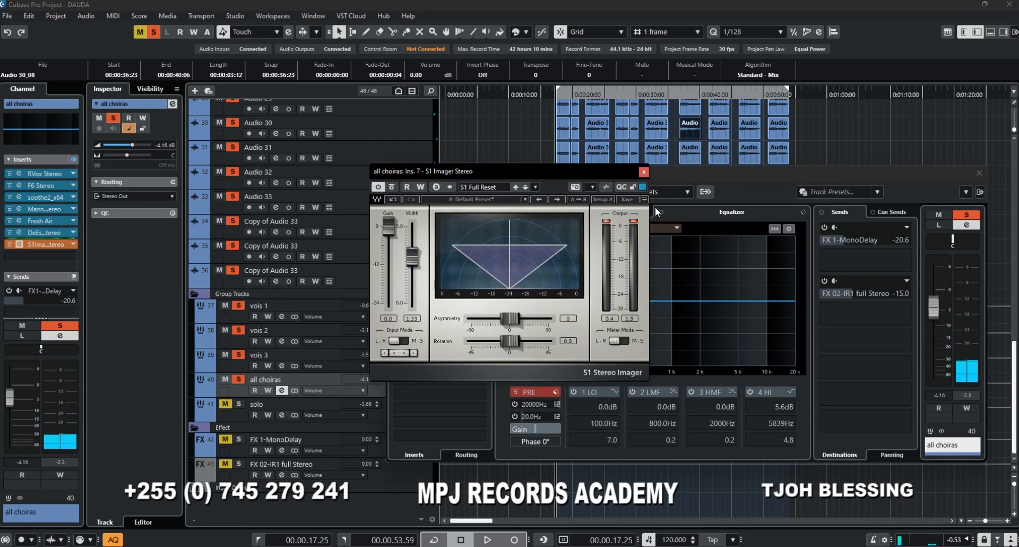
click(644, 173)
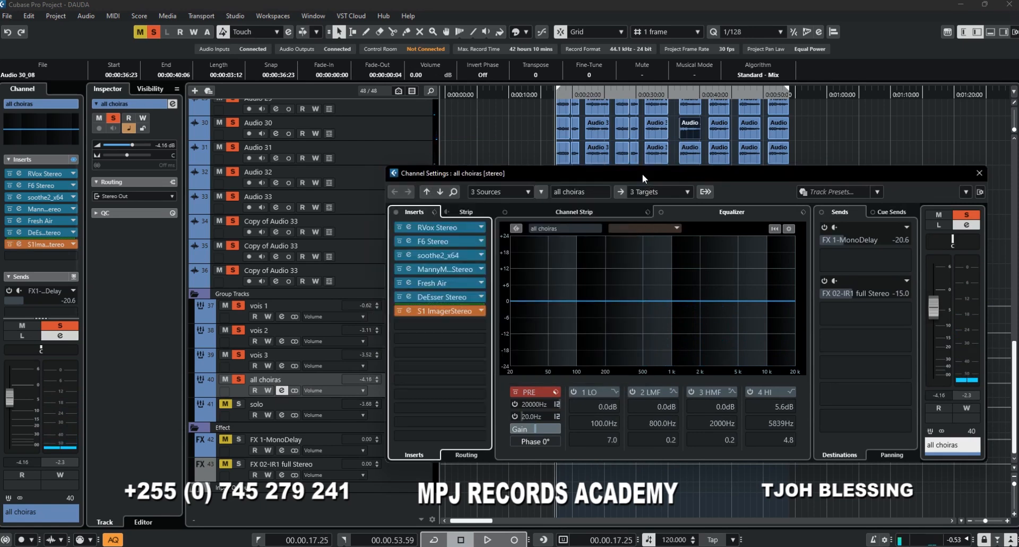
click(750, 392)
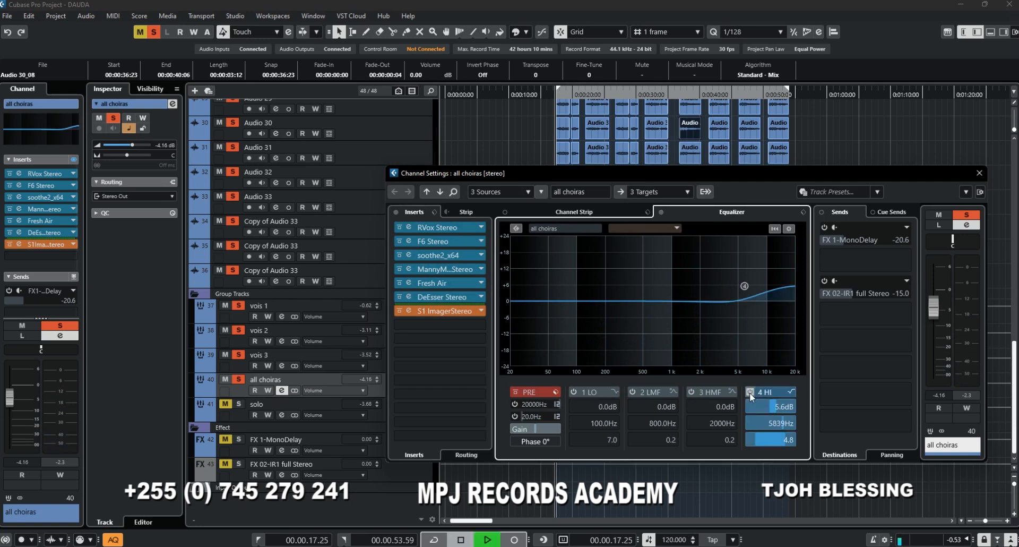
key(space)
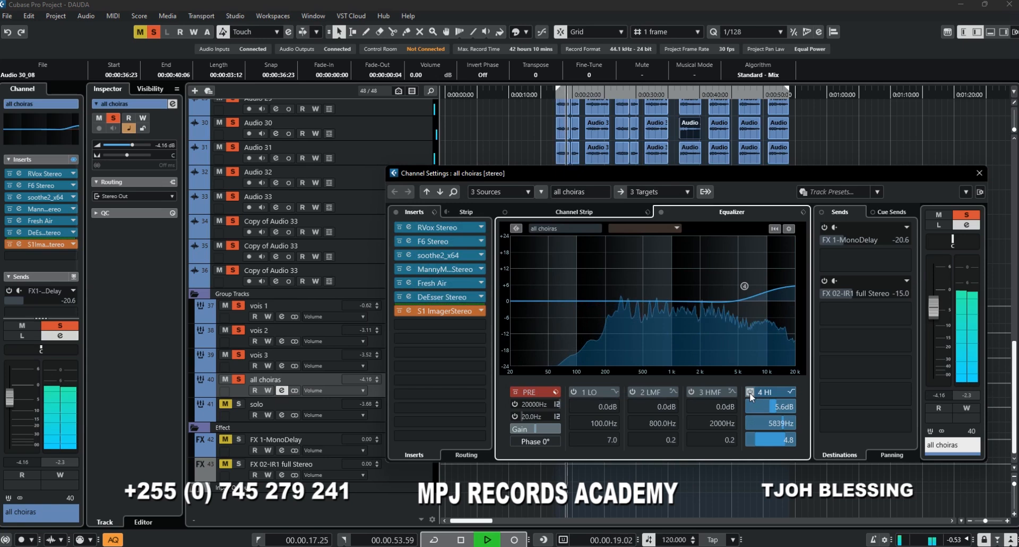
key(space)
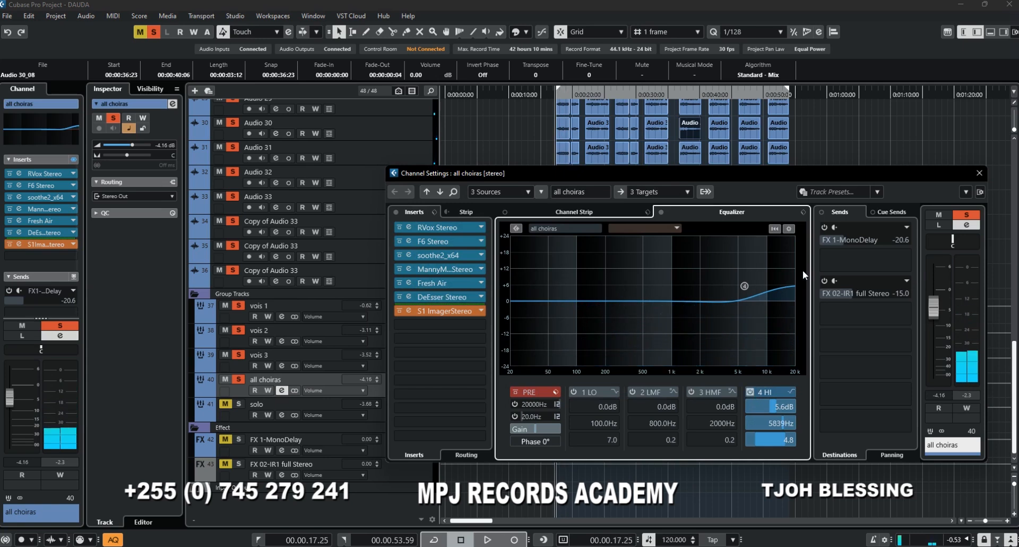
Activate the FX 1-MonoDelay send on all choiras, and examine the MonoDelay plug-in on its effect channel before closing it.
click(825, 228)
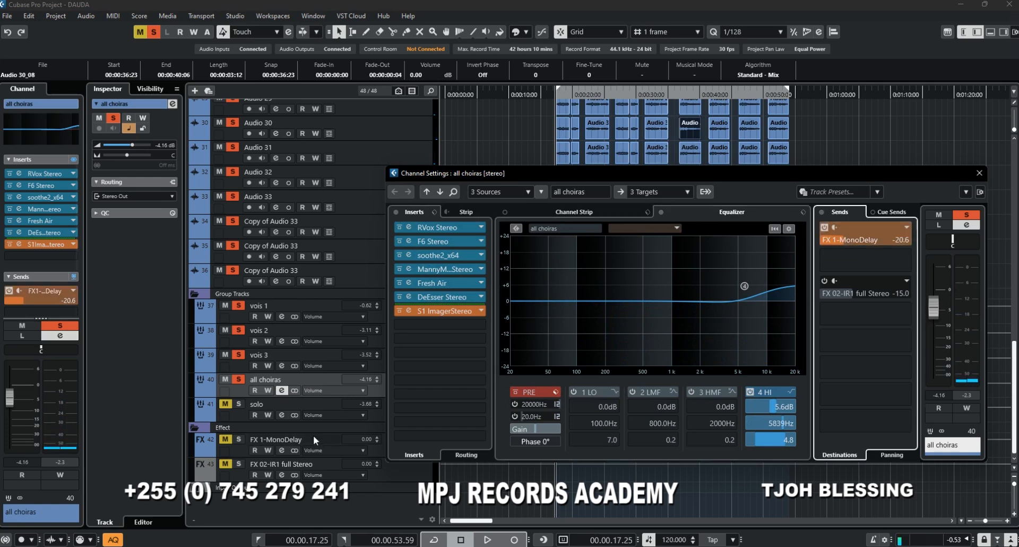
click(280, 450)
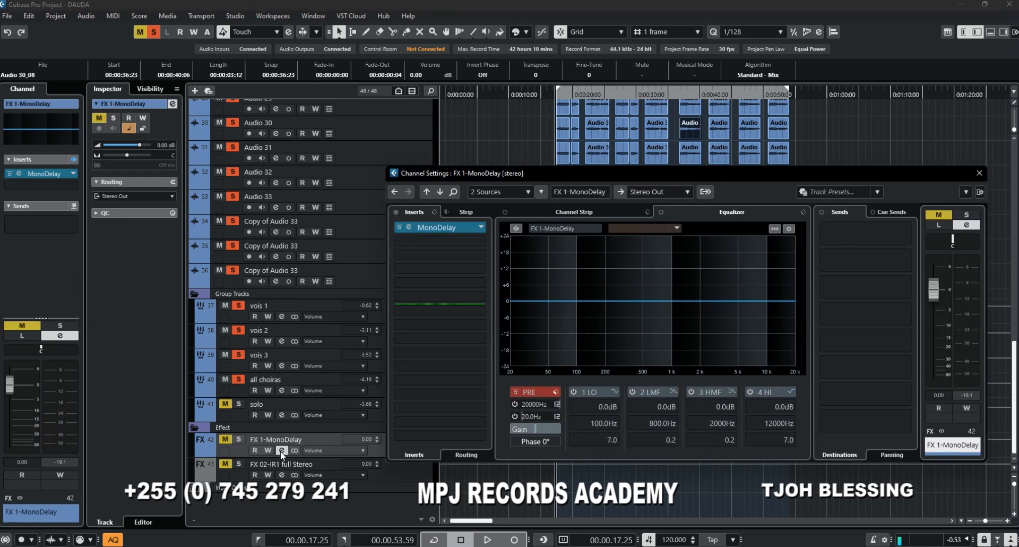
click(454, 228)
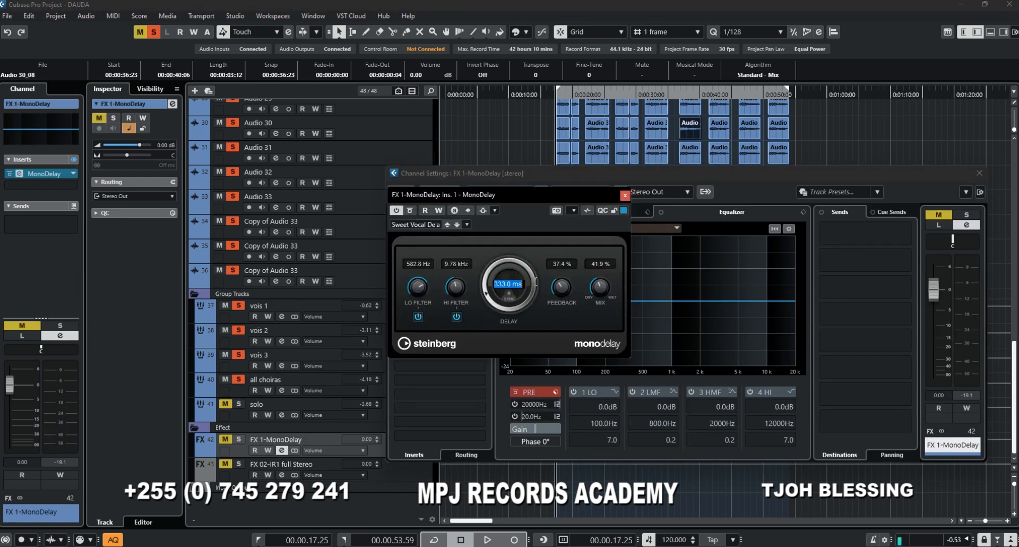
click(627, 194)
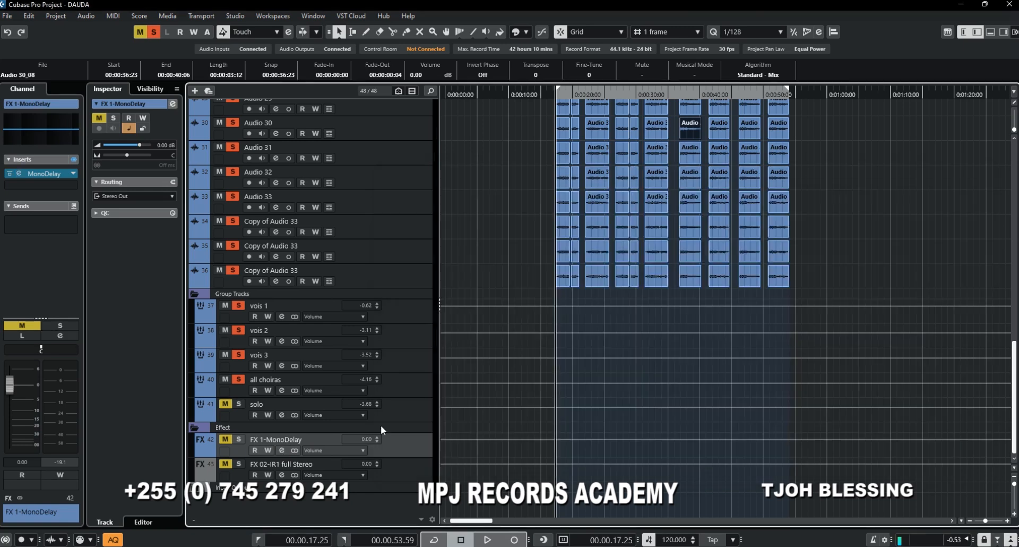
Unmute the FX 1-MonoDelay effect track and play the choir through the all choiras delay send.
click(283, 390)
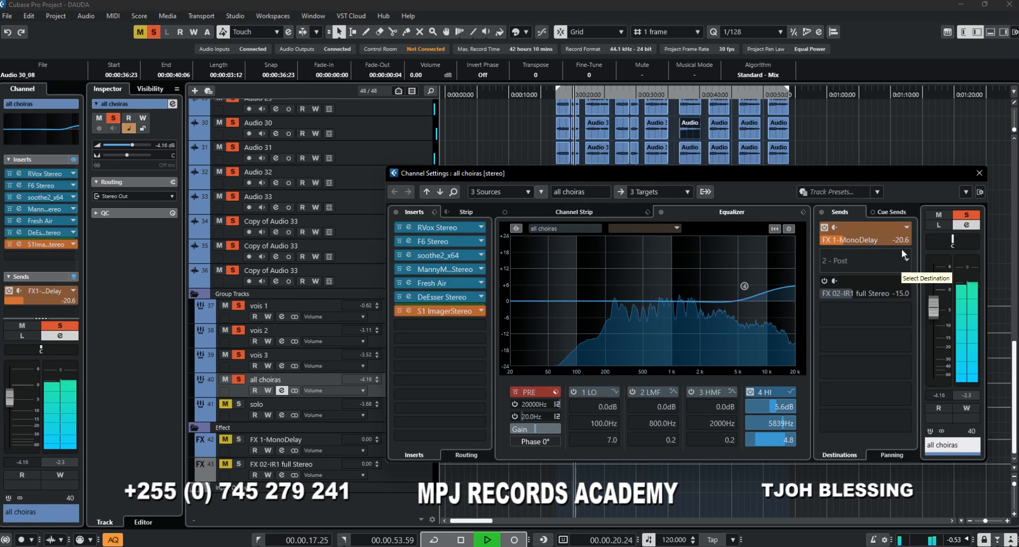
key(space)
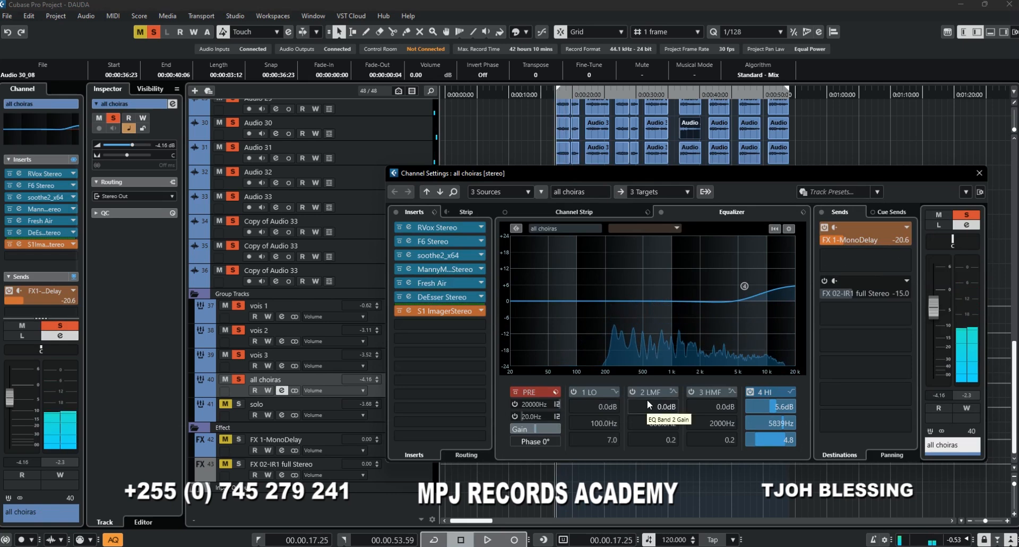
click(225, 440)
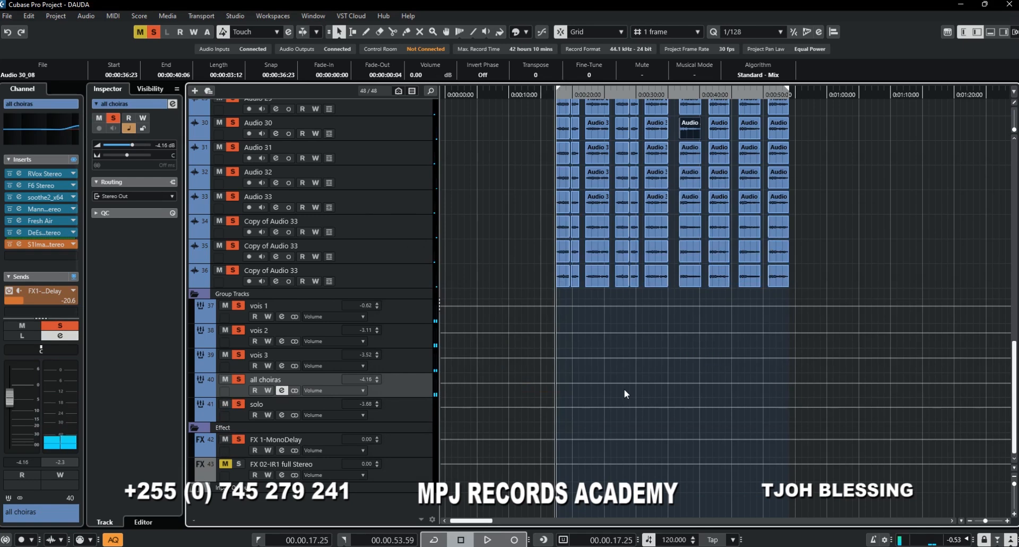
key(space)
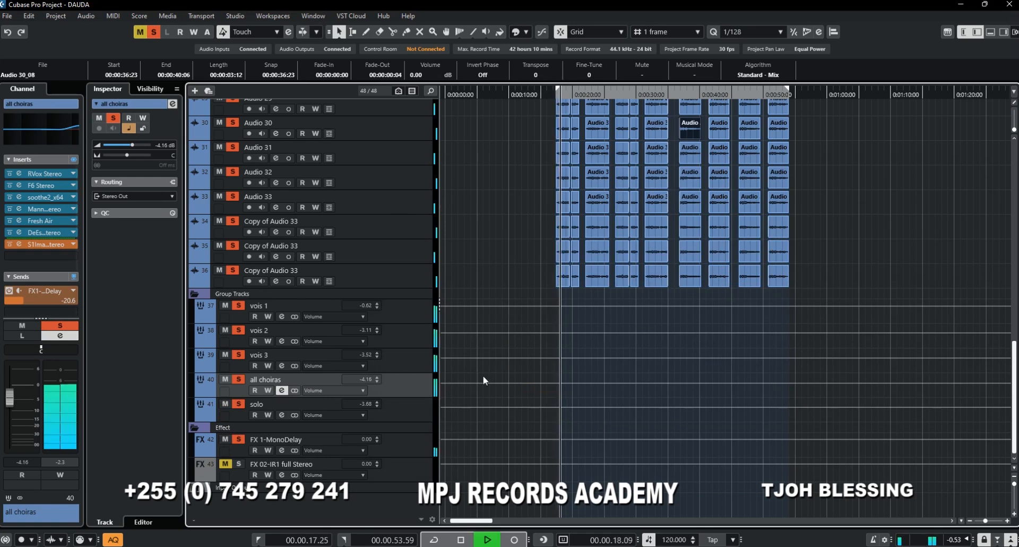
click(283, 390)
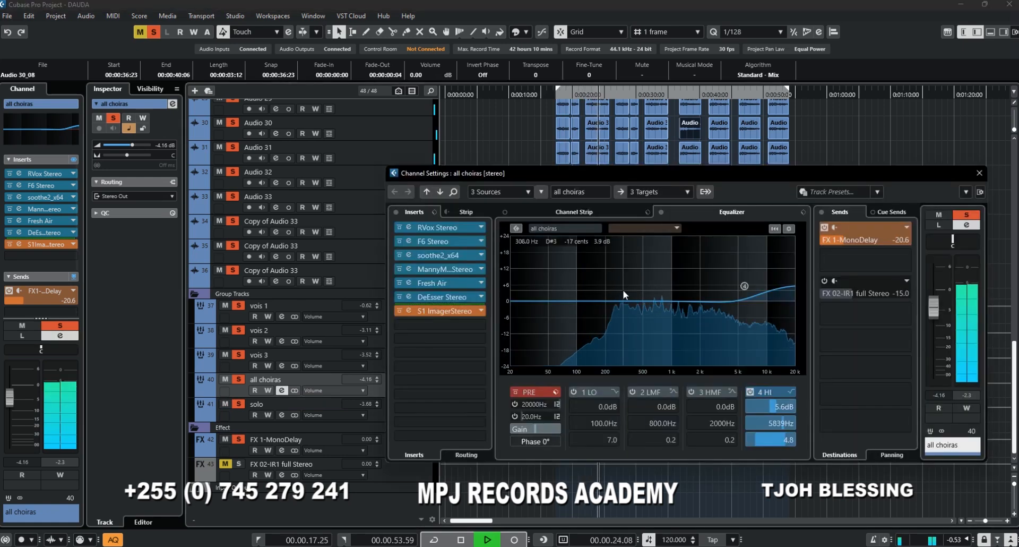
key(space)
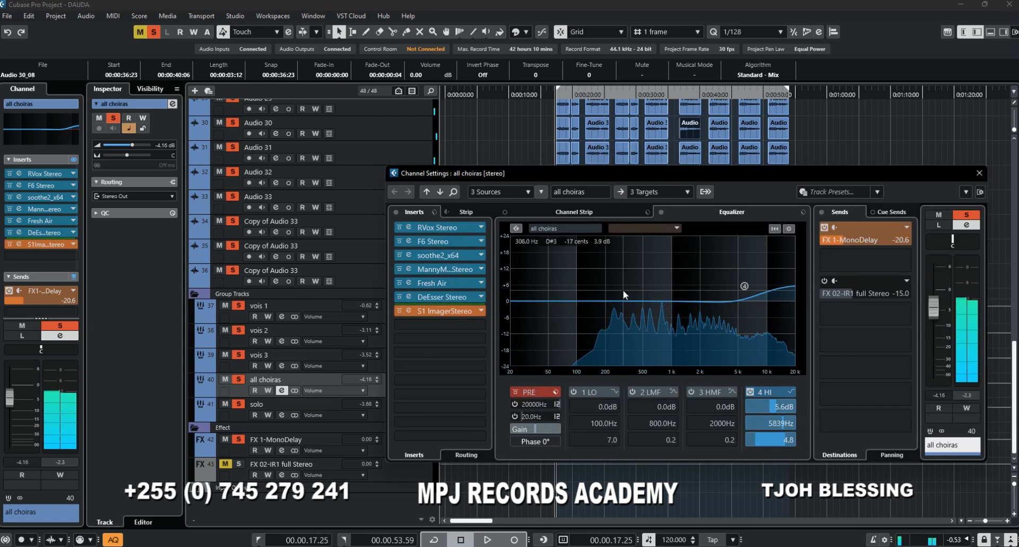
Activate the FX 02-IR1 full Stereo send on all choiras, and unmute and select its effect track.
click(824, 281)
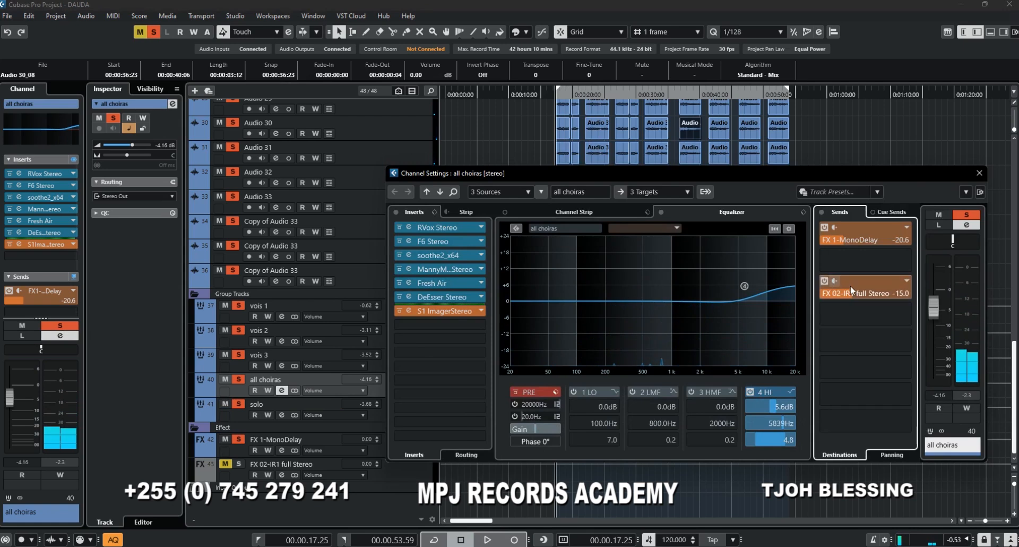
click(224, 464)
click(287, 477)
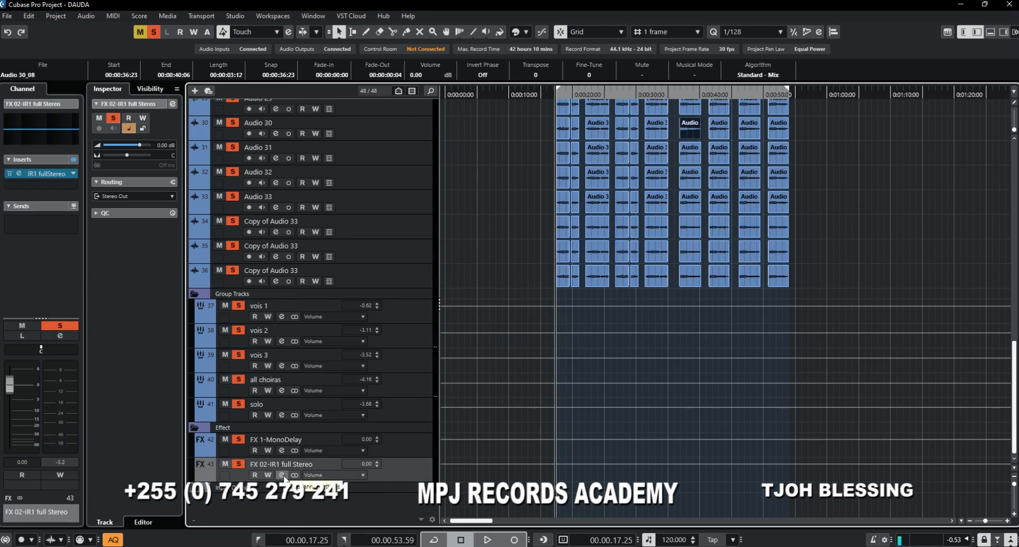
Examine the IR1 full Stereo reverb plug-in on its effect channel while playing the choir, and close the plug-in.
click(282, 475)
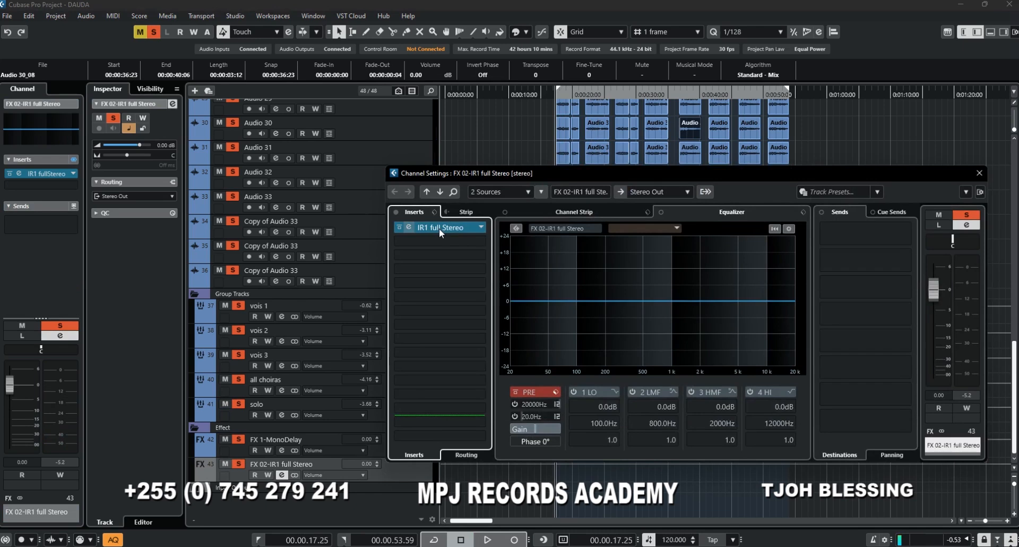
click(439, 228)
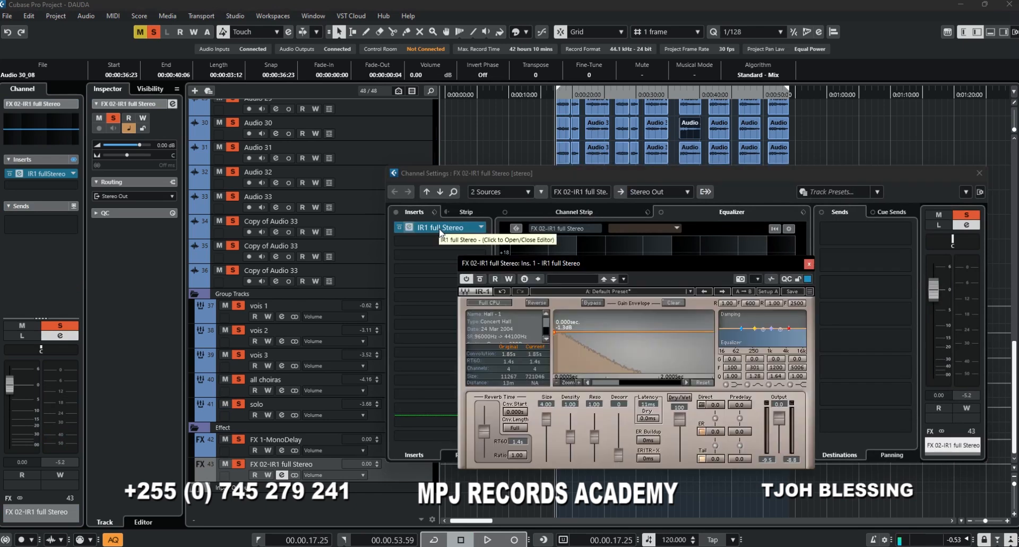
key(space)
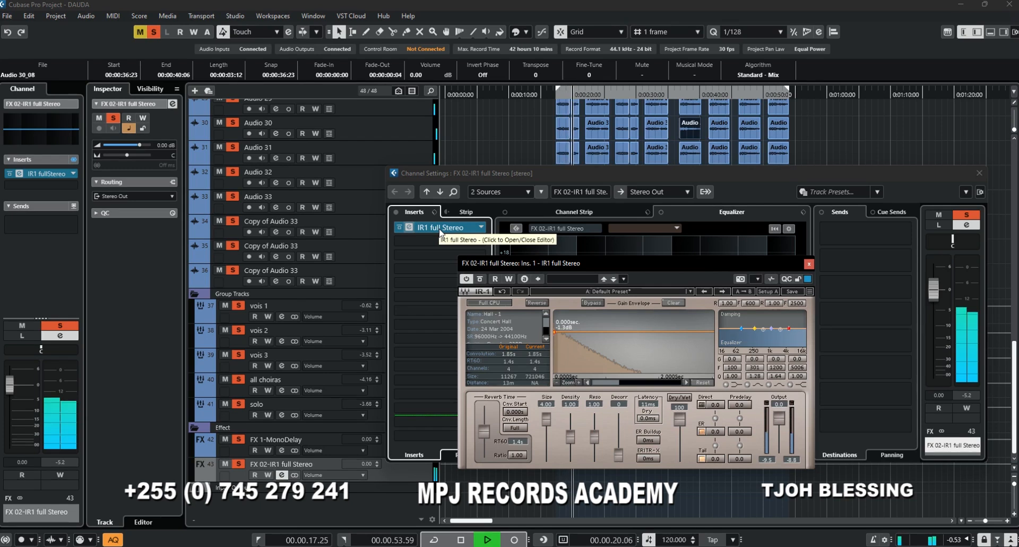
key(space)
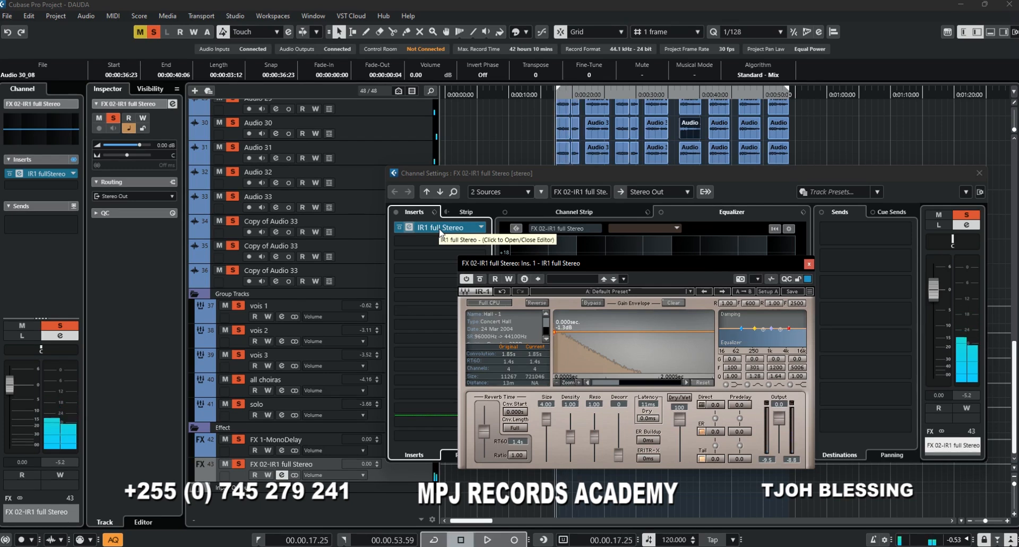
click(809, 264)
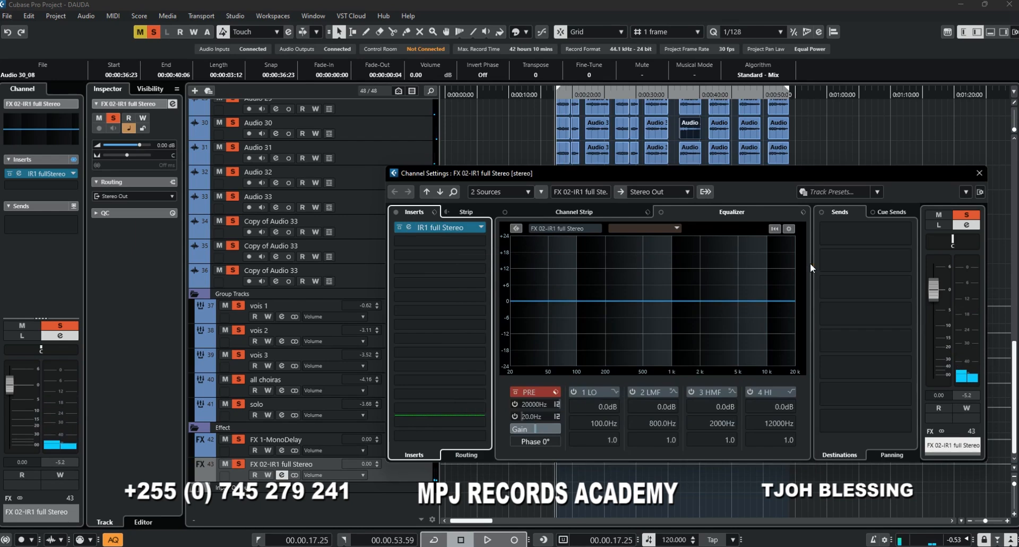
Clear all mute and solo states, play the full mix while reviewing the vocal events across the arrangement, and stop.
click(155, 36)
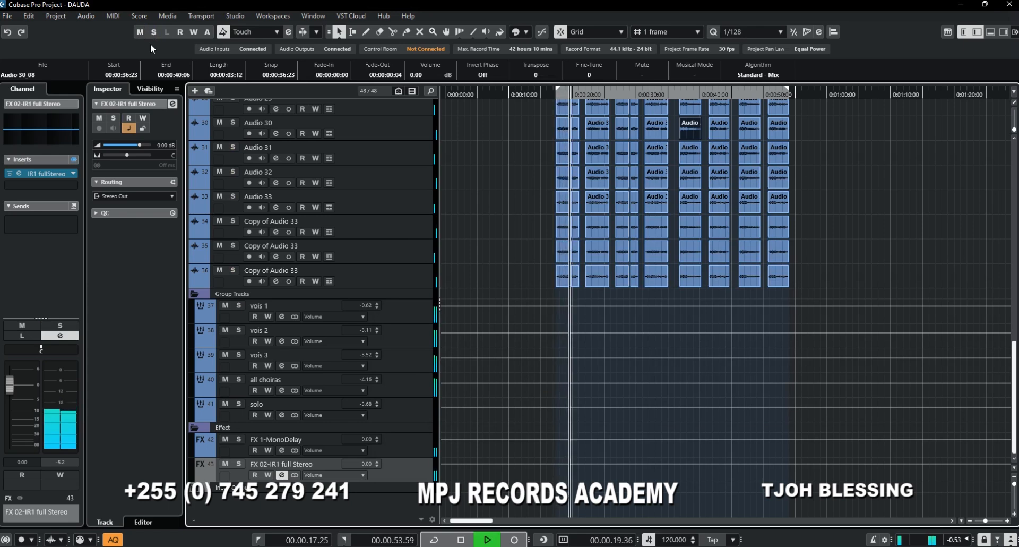
scroll(796, 251, up, 15)
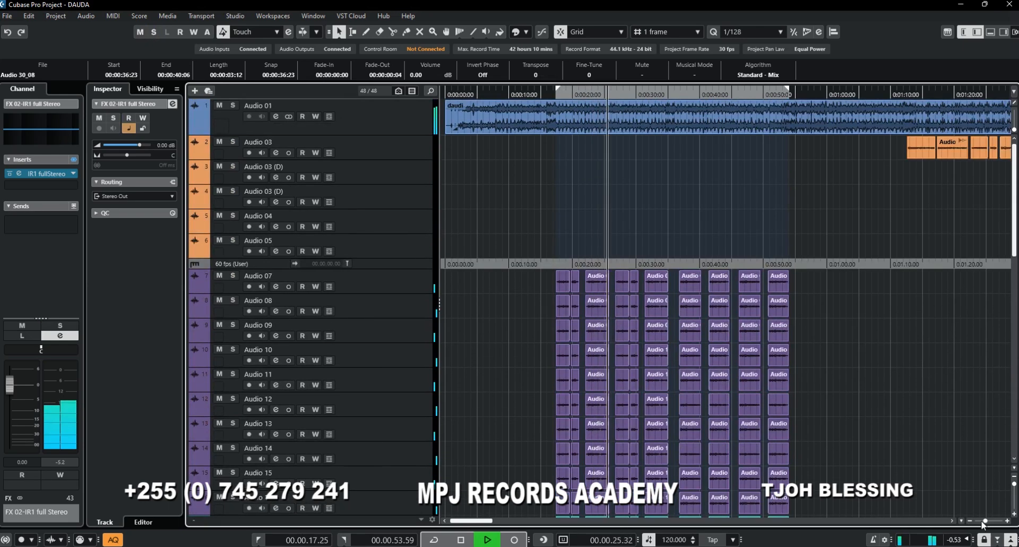
drag(985, 521, 981, 521)
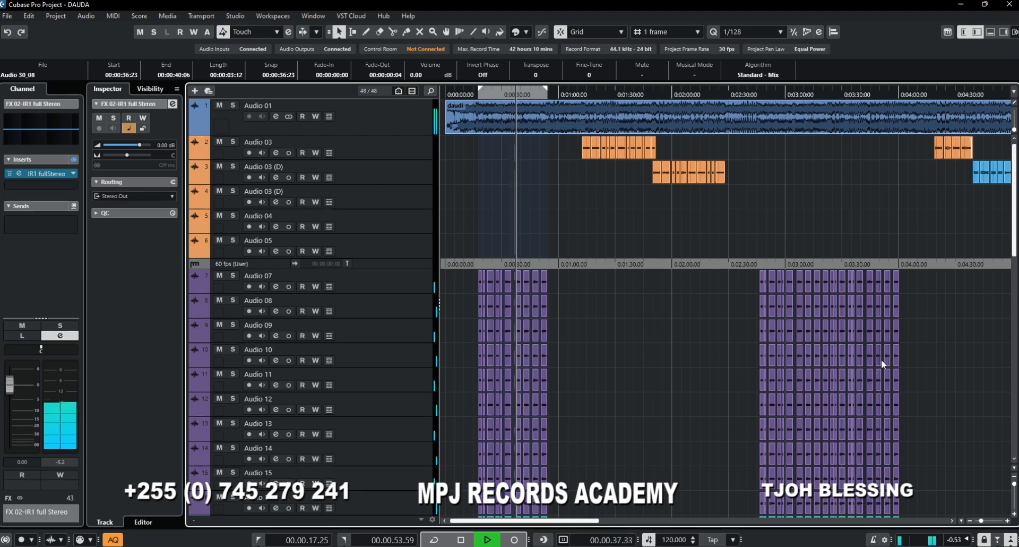
scroll(750, 416, down, 5)
scroll(749, 416, down, 4)
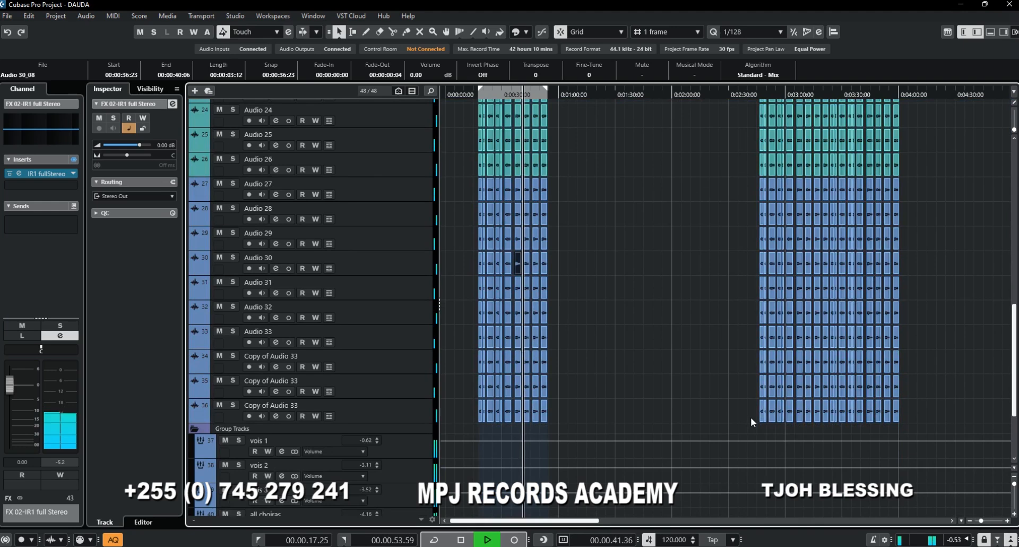
scroll(885, 384, up, 4)
scroll(884, 383, up, 4)
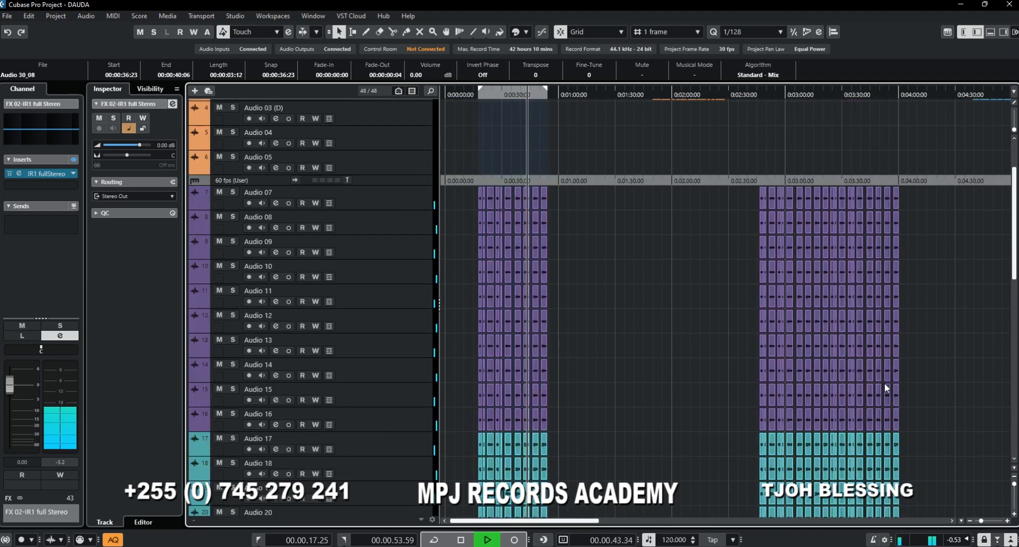
scroll(830, 364, up, 2)
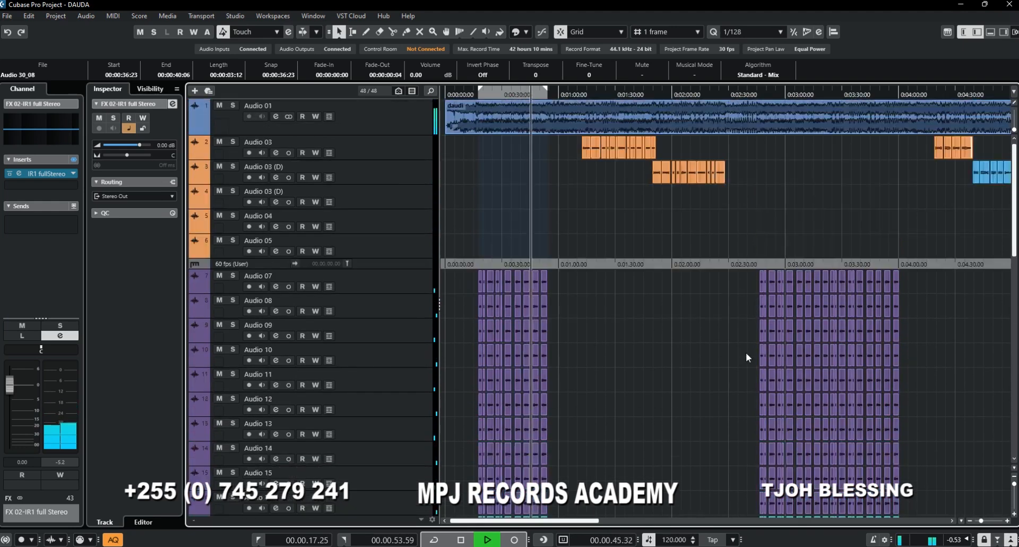
drag(983, 523, 988, 523)
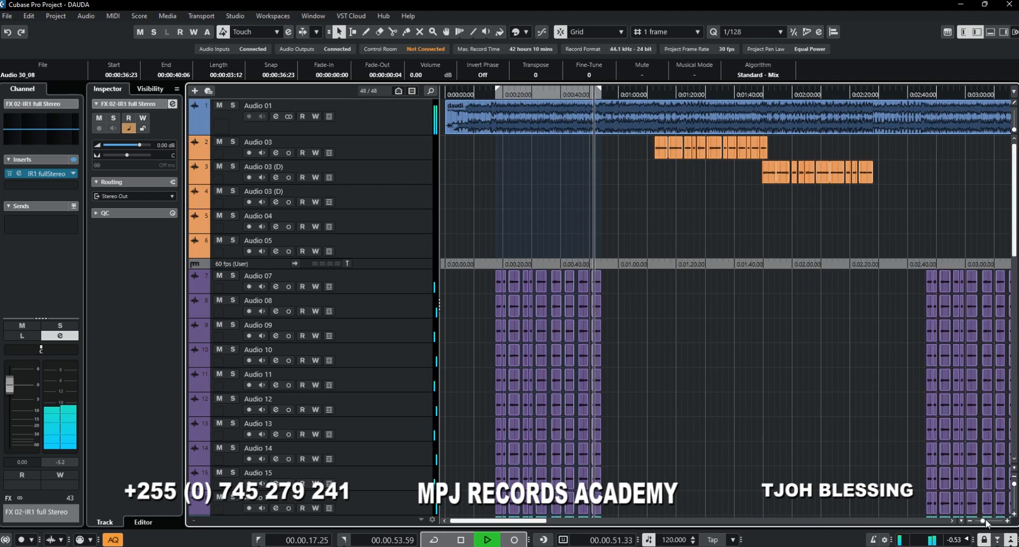
click(460, 539)
Set the locators around all the vocal events in the Audio 03 track's first block, and play from there.
click(799, 146)
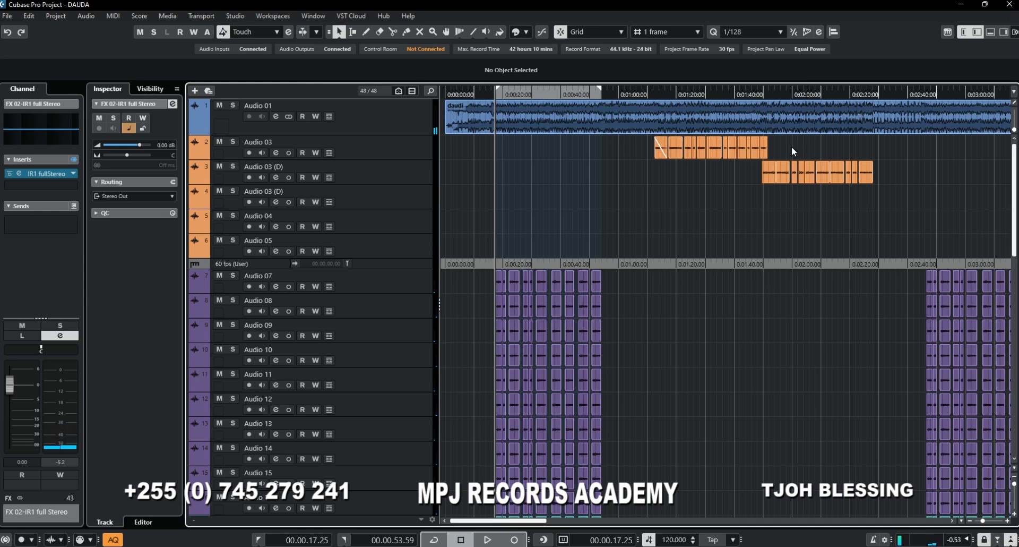
key(ctrl+z)
drag(779, 148, 642, 148)
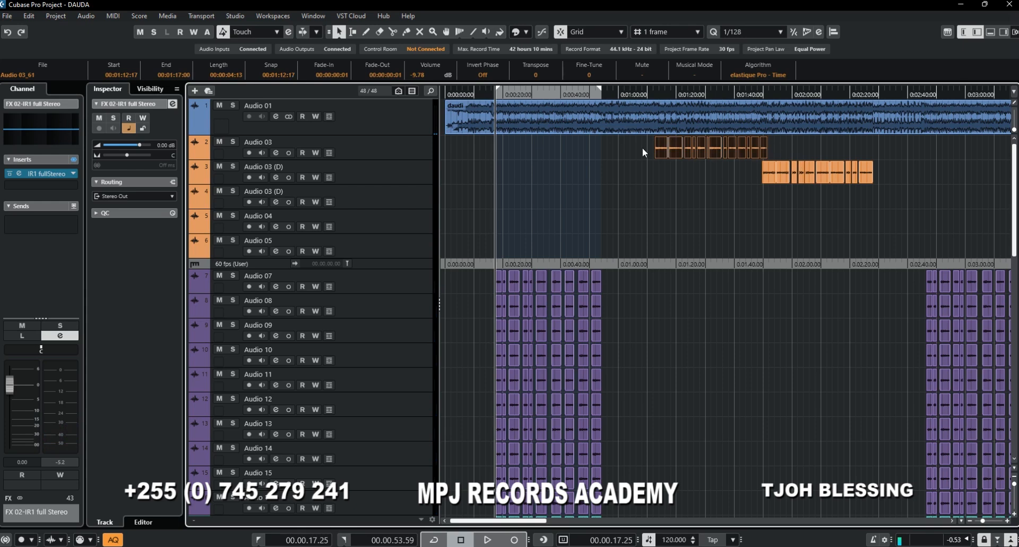
key(p)
key(l)
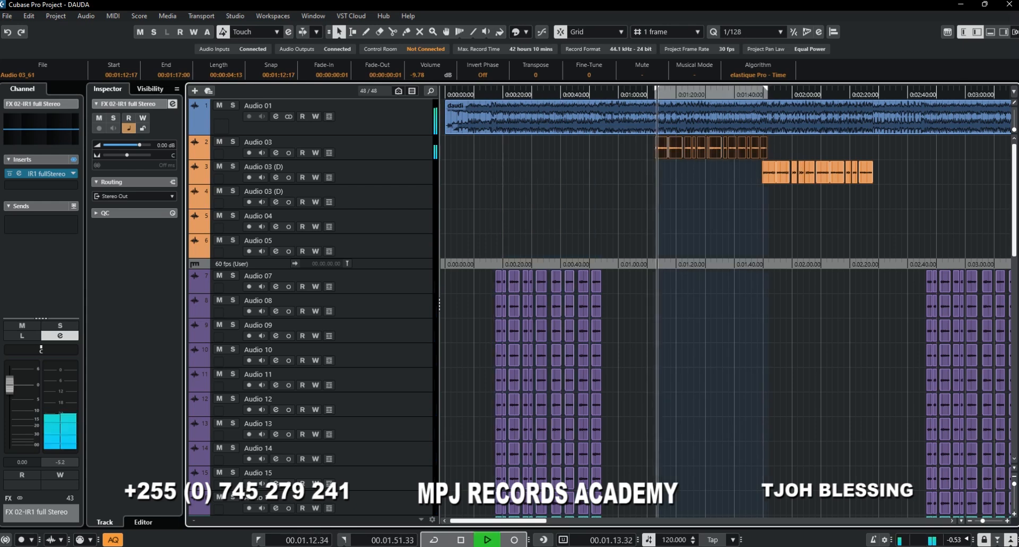
click(473, 542)
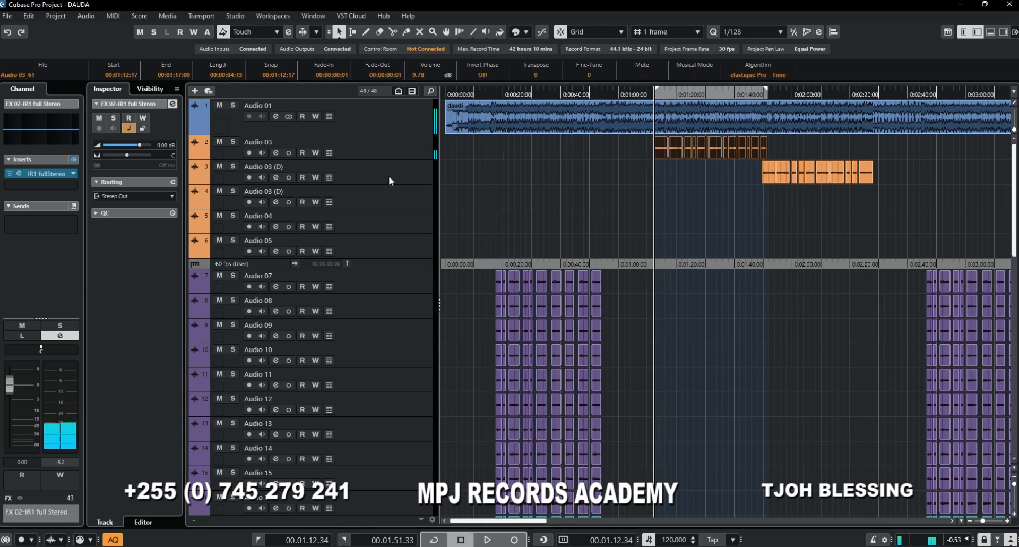
Select the Audio 03 track and examine the MV2 Stereo insert in its channel settings before closing the plug-in.
click(401, 138)
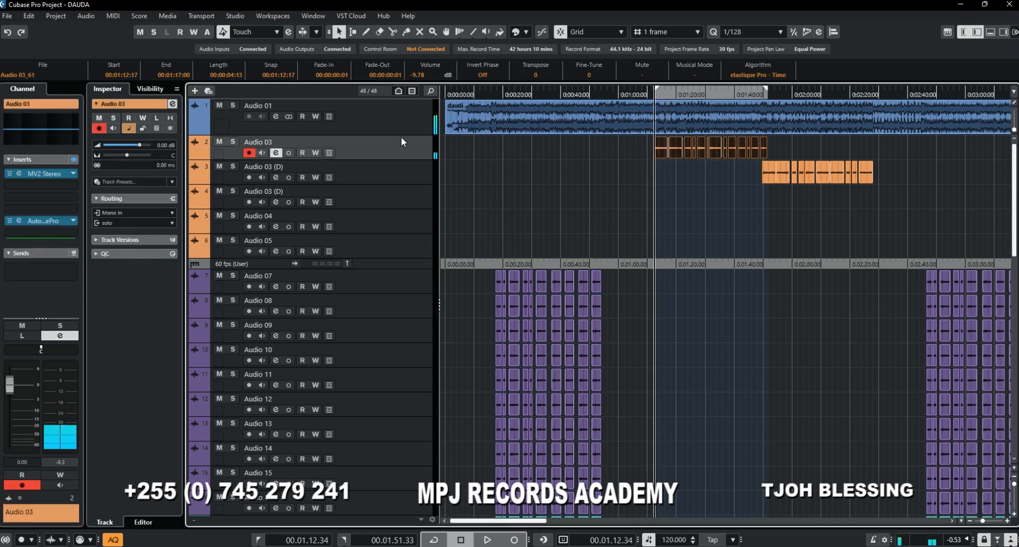
click(278, 151)
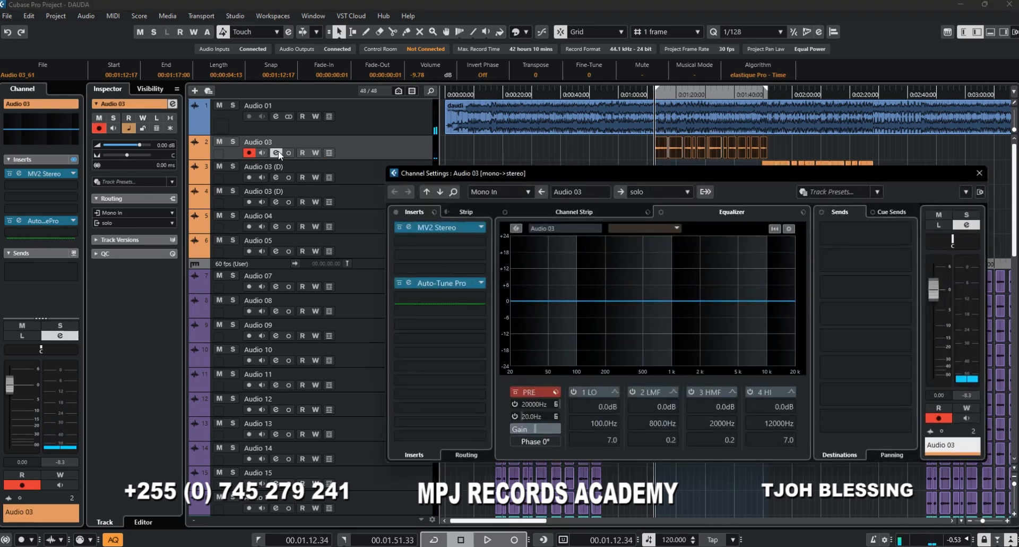
click(412, 229)
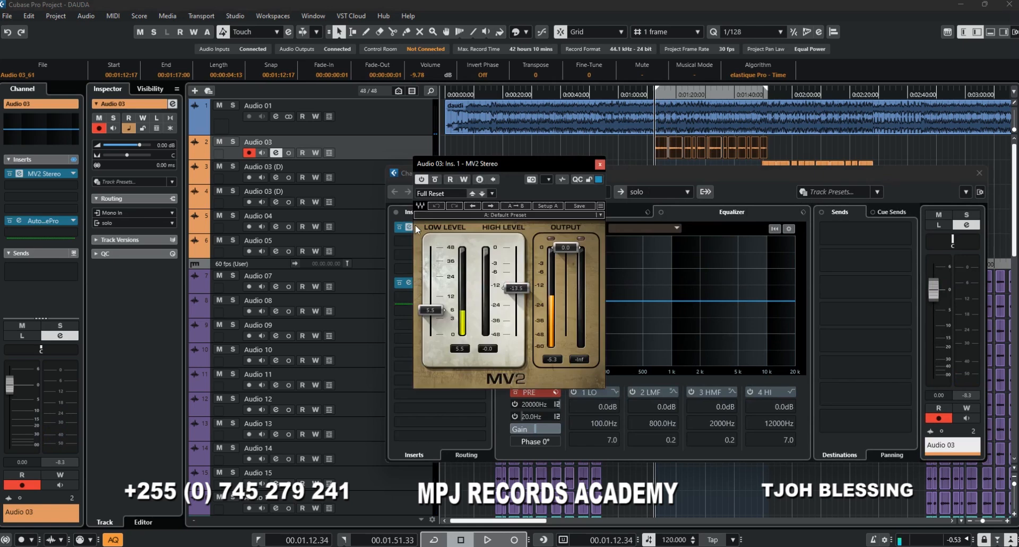
click(600, 164)
Examine the Auto-Tune Pro insert on Audio 03, and close the plug-in and the channel settings.
drag(1015, 491, 1016, 493)
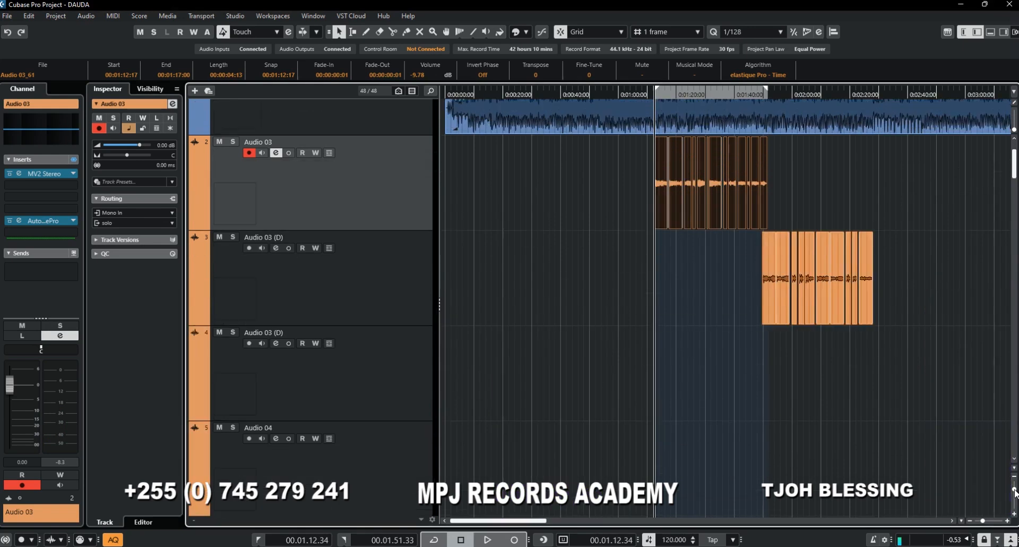
drag(983, 525, 987, 523)
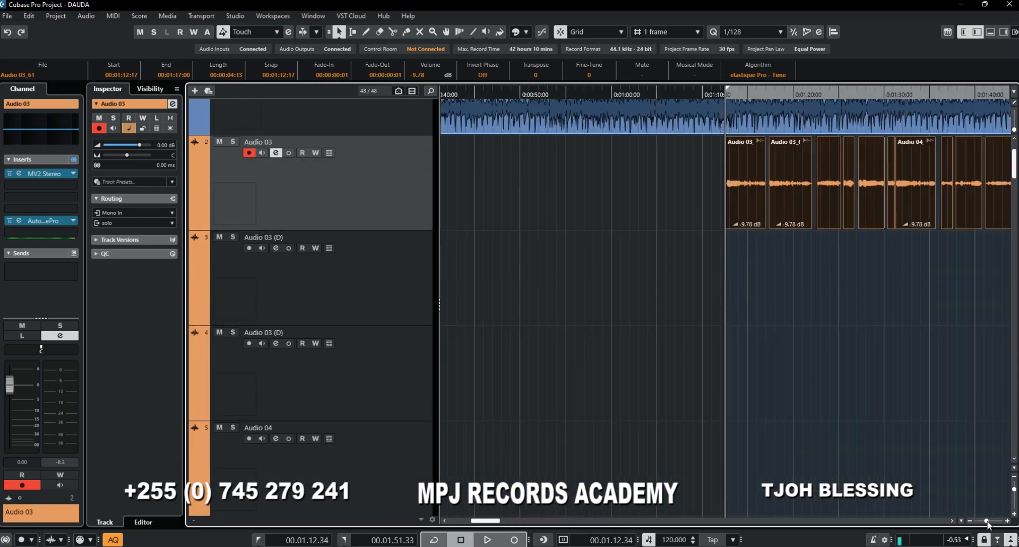
click(274, 152)
click(274, 152)
click(273, 153)
click(274, 153)
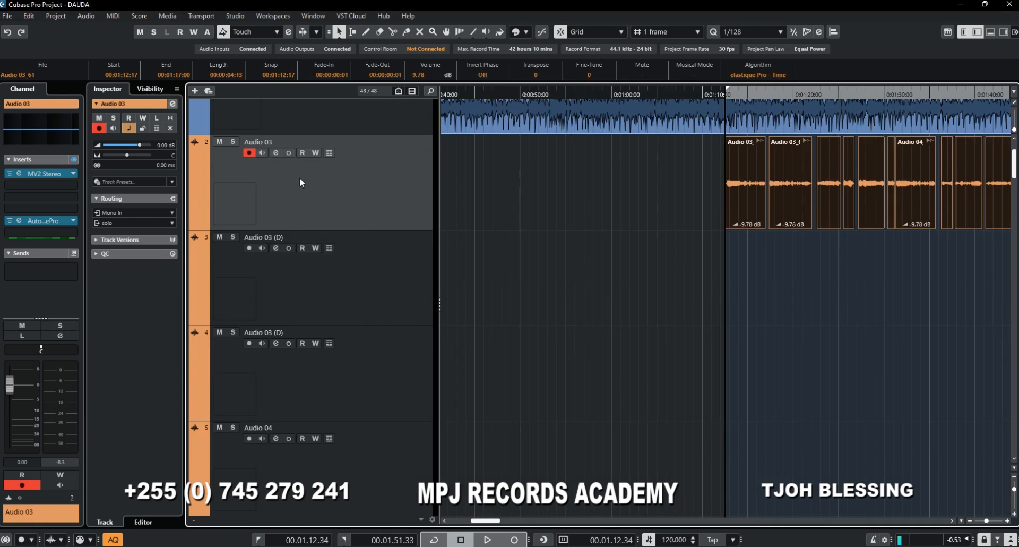
click(274, 154)
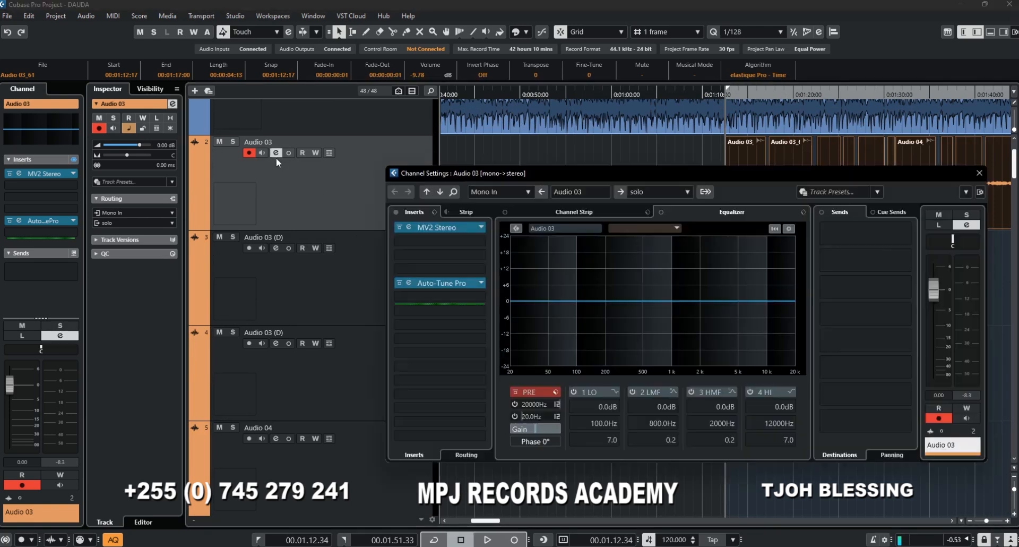
click(441, 285)
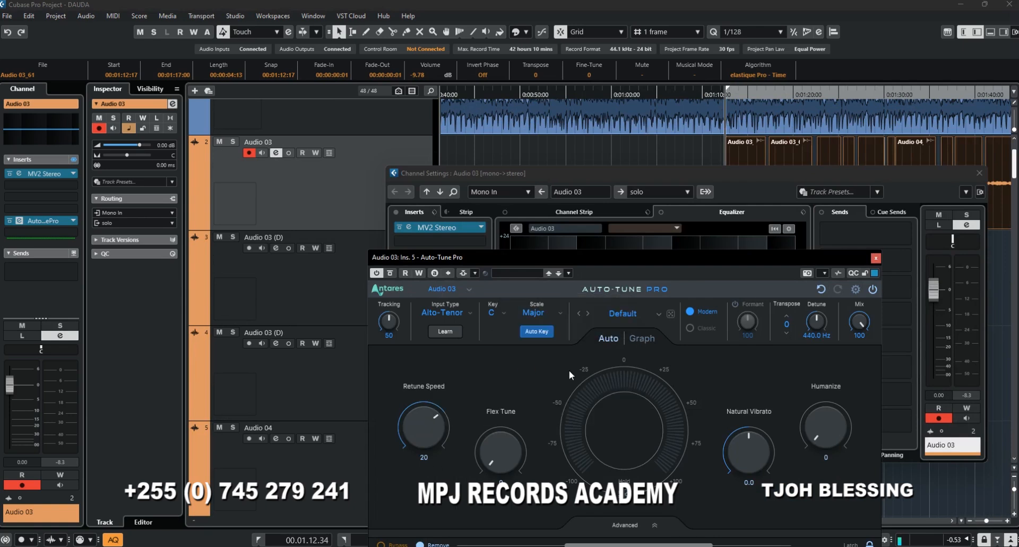
drag(710, 257, 679, 190)
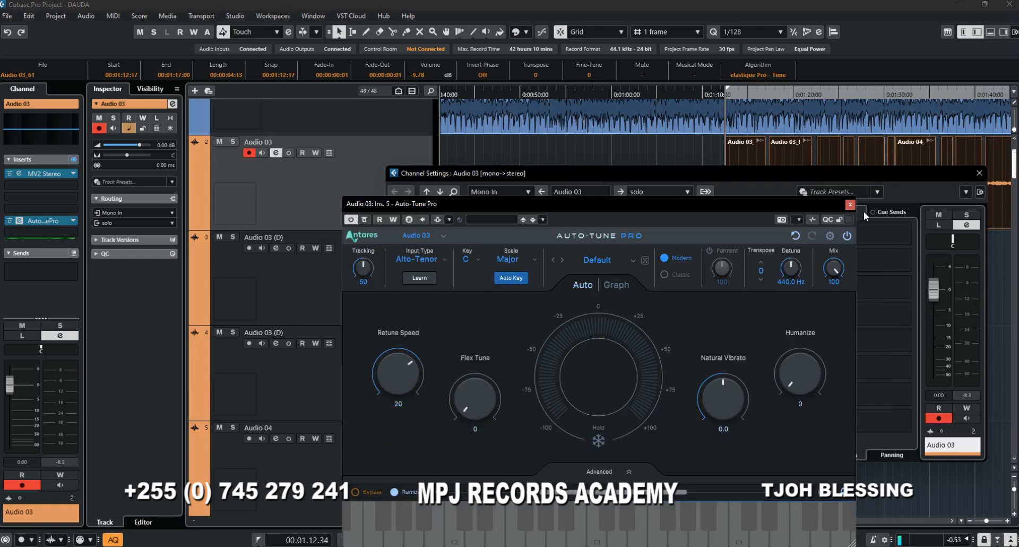
click(850, 202)
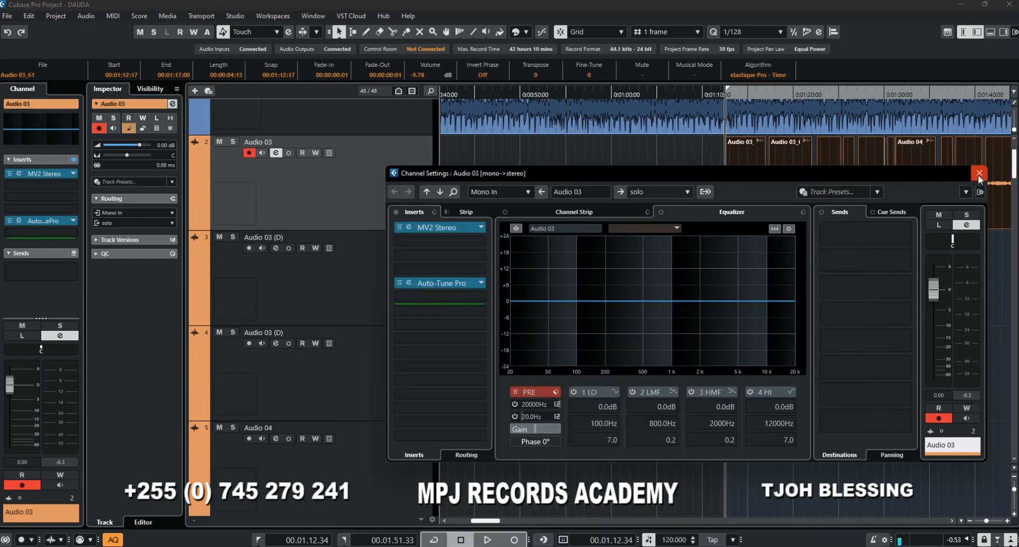
click(979, 173)
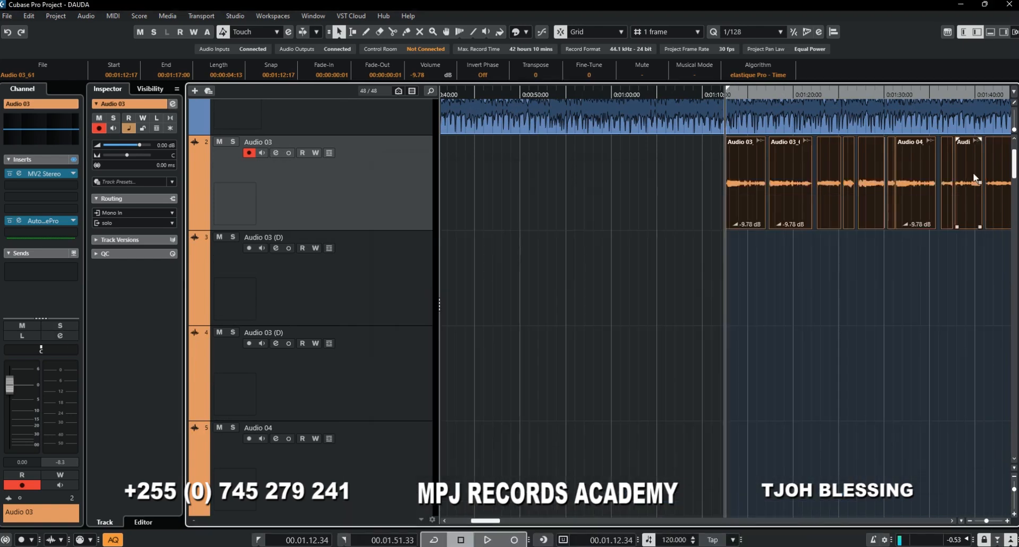
Reduce the track heights, show the full timeline, and select the Audio 03 (D) track directly below Audio 03.
click(1014, 489)
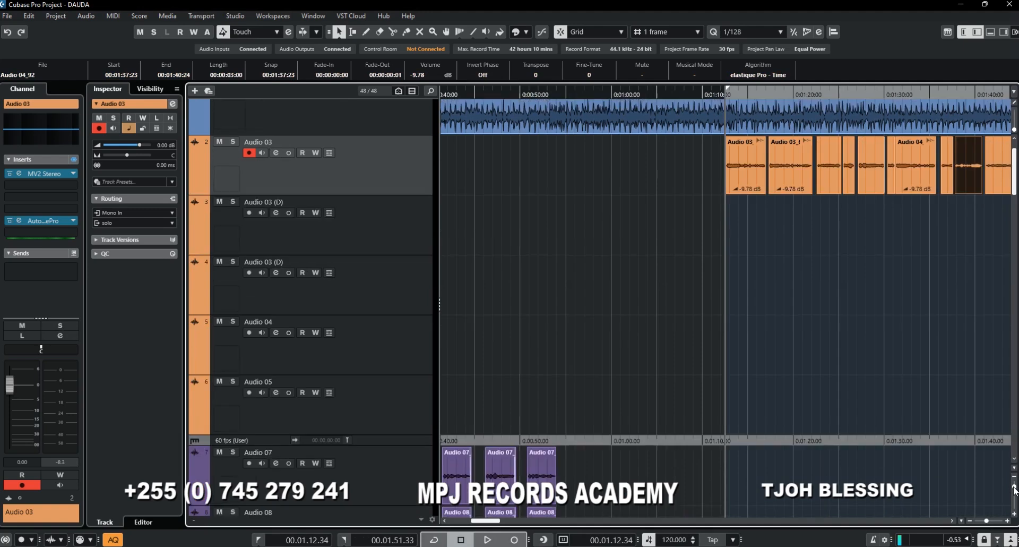
click(980, 521)
click(323, 204)
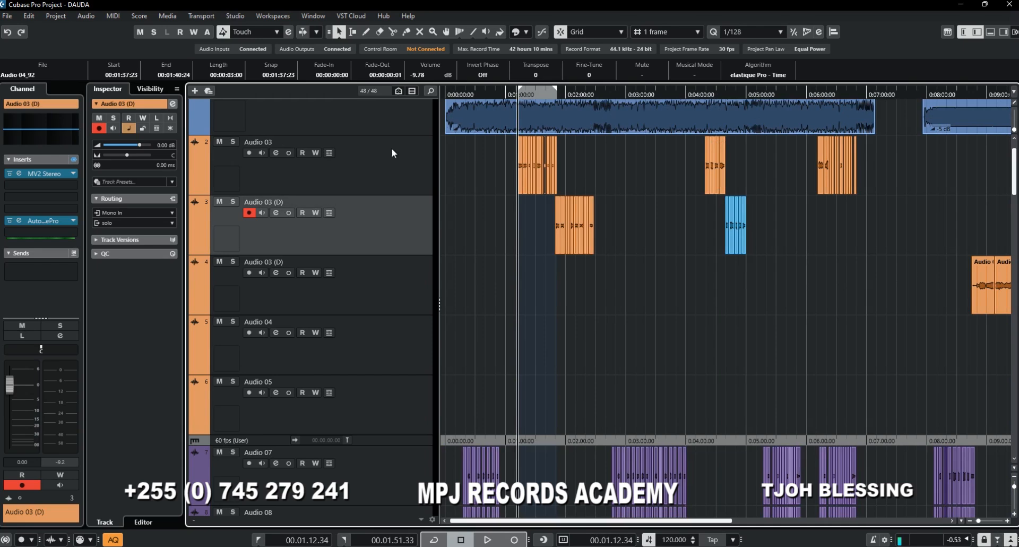
Solo the solo group track in the Group Tracks folder and open its channel settings.
scroll(529, 406, down, 5)
scroll(528, 406, up, 4)
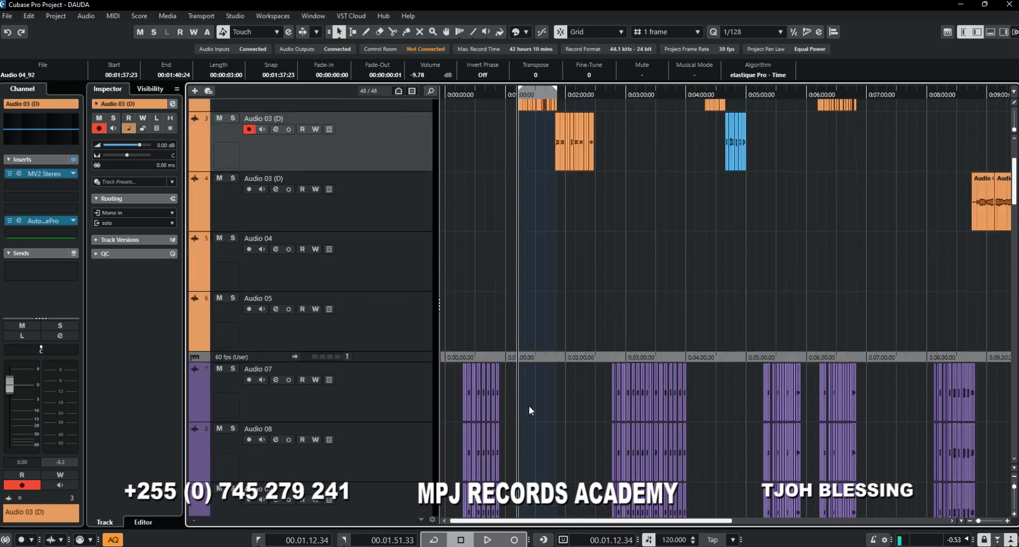
scroll(529, 406, down, 15)
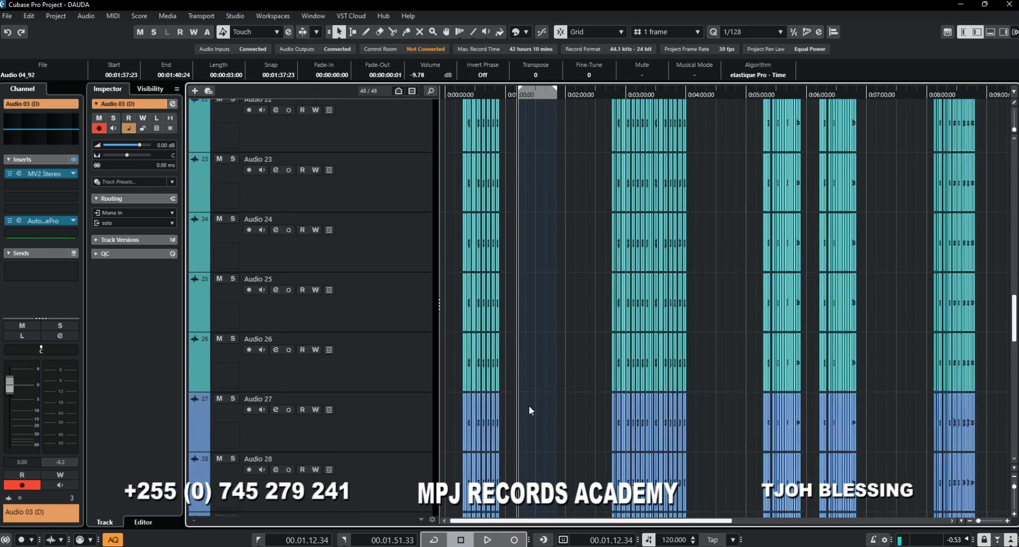
scroll(528, 406, down, 10)
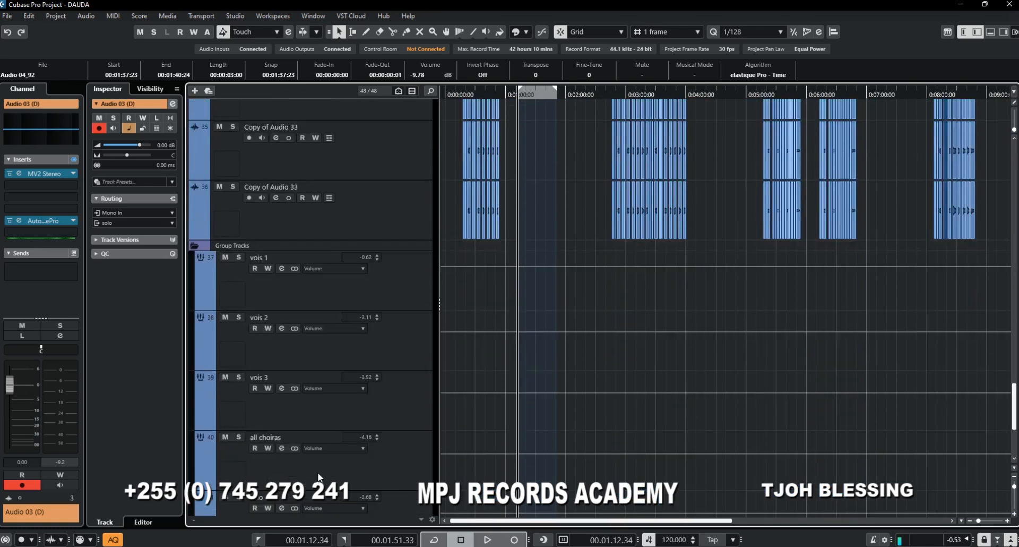
scroll(319, 477, down, 2)
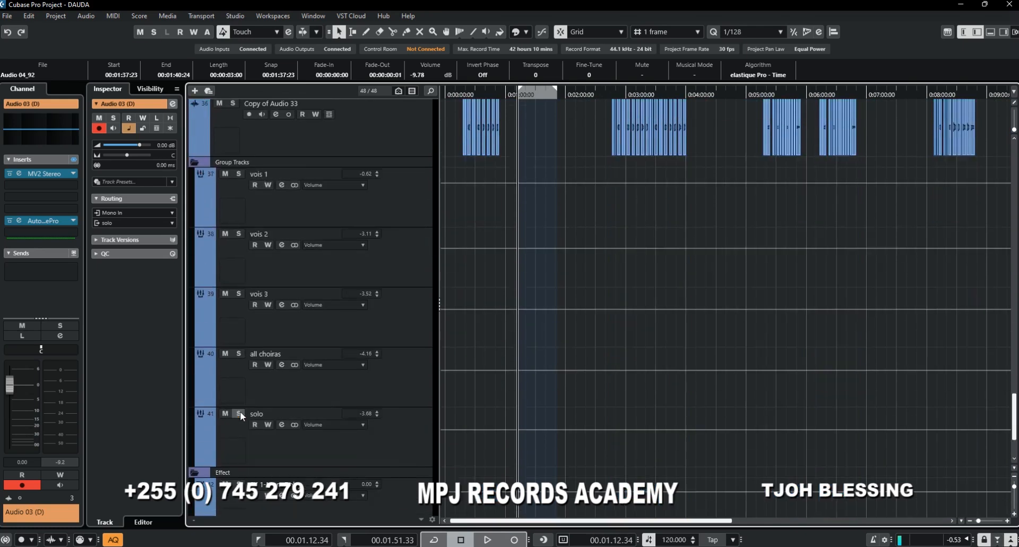
click(239, 414)
click(281, 426)
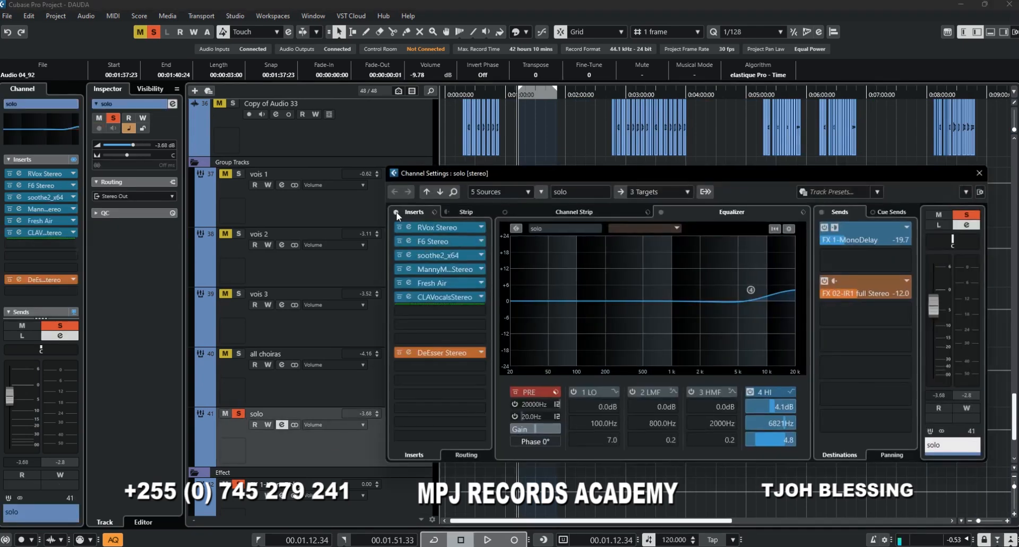
Bypass all inserts of the solo group and switch off its IR1 full Stereo and MonoDelay sends during playback, then stop.
click(396, 213)
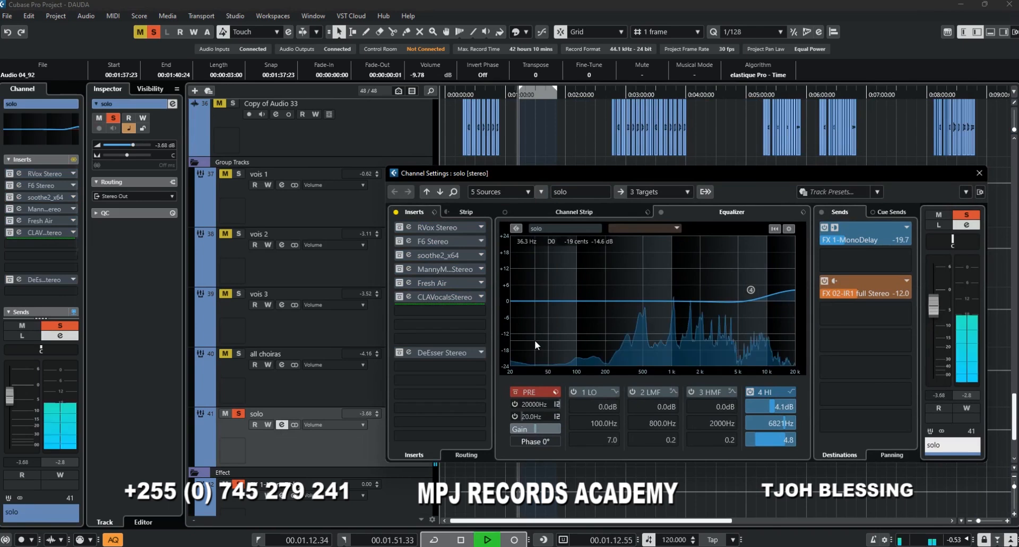
click(824, 281)
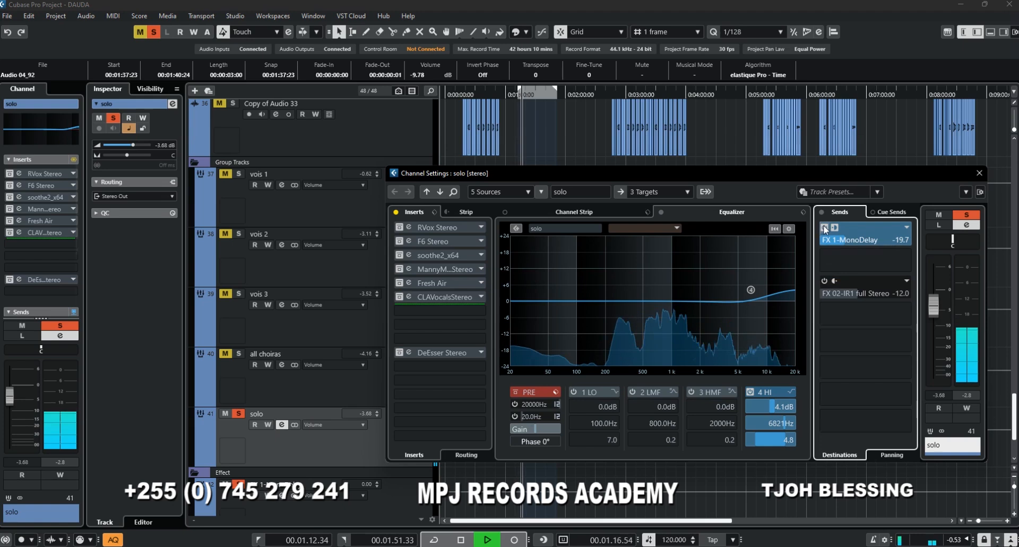
click(825, 227)
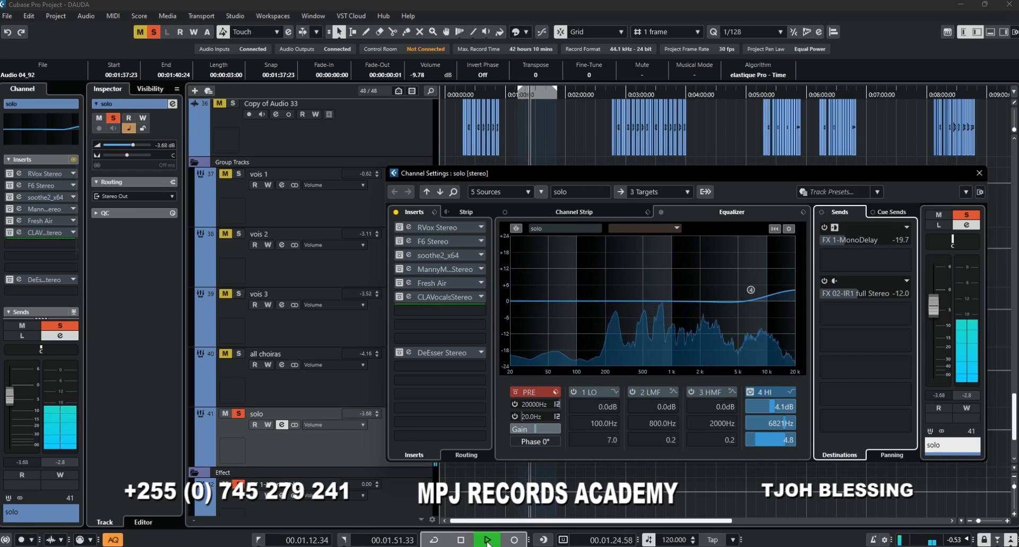
click(461, 539)
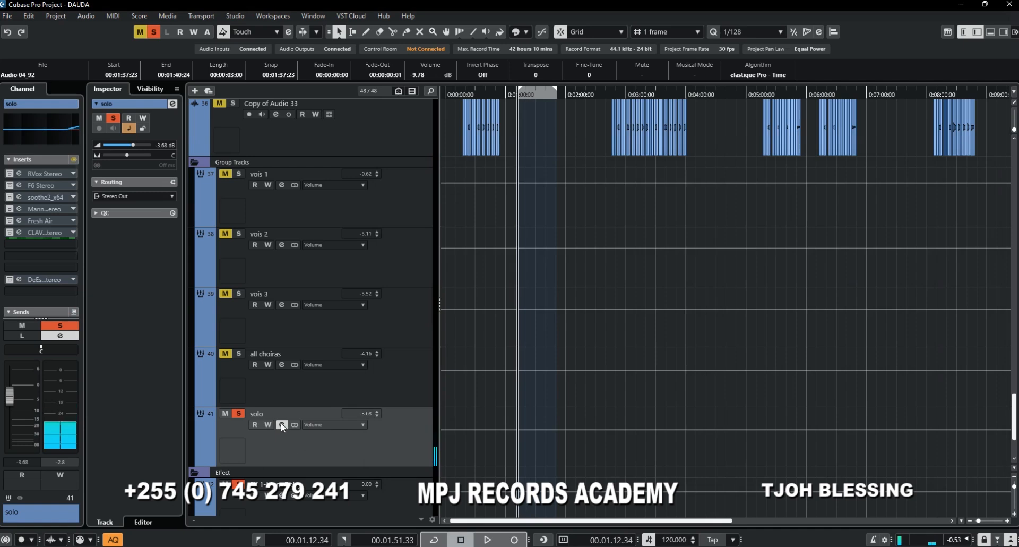
Re-enable the RVox Stereo insert on the solo group, listen with its plug-in open, then stop and close it.
click(281, 425)
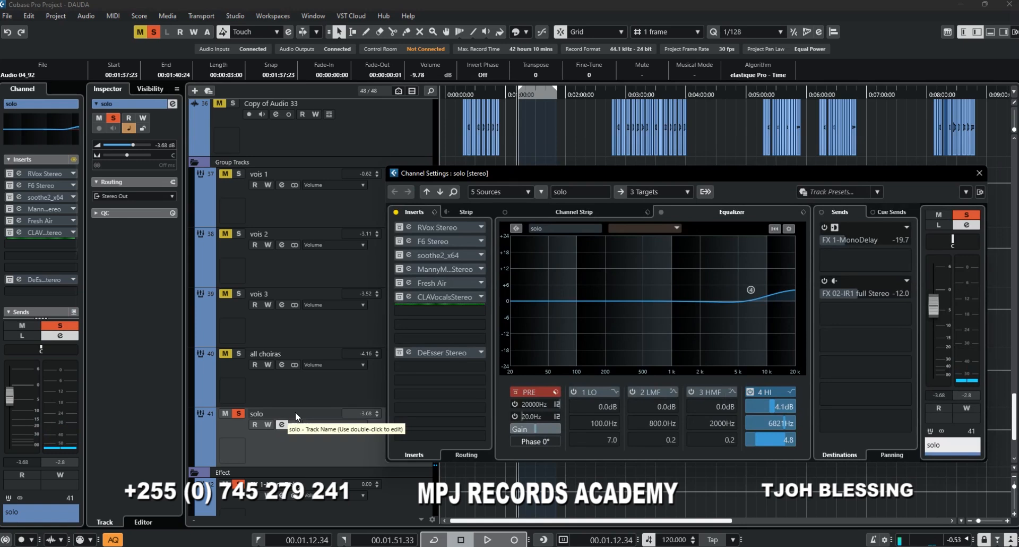
click(410, 227)
key(space)
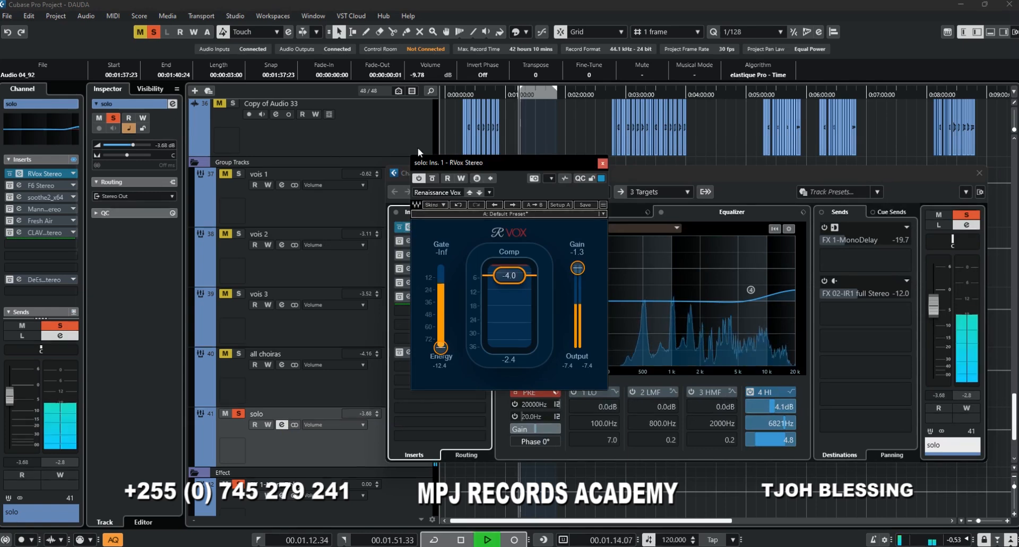
drag(483, 162, 578, 167)
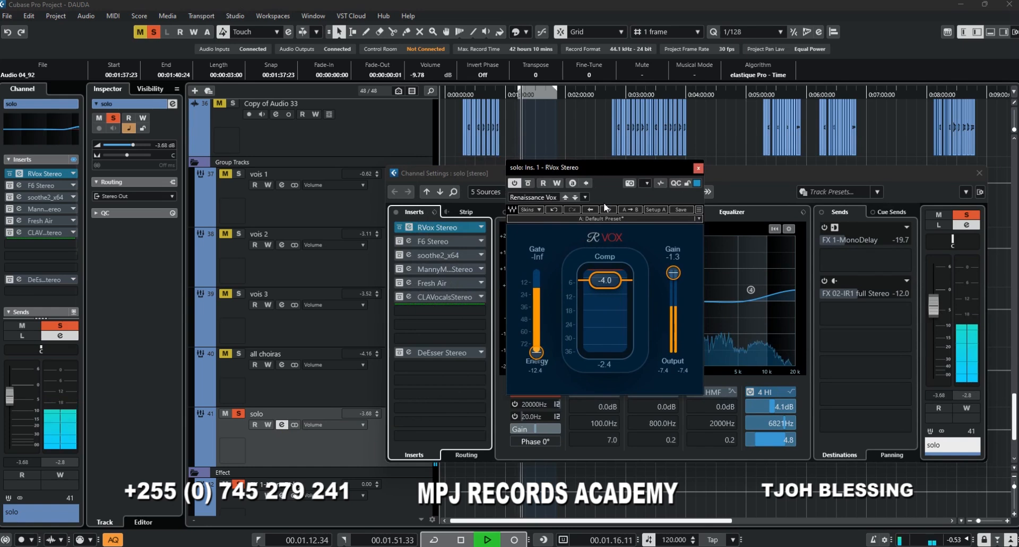
key(space)
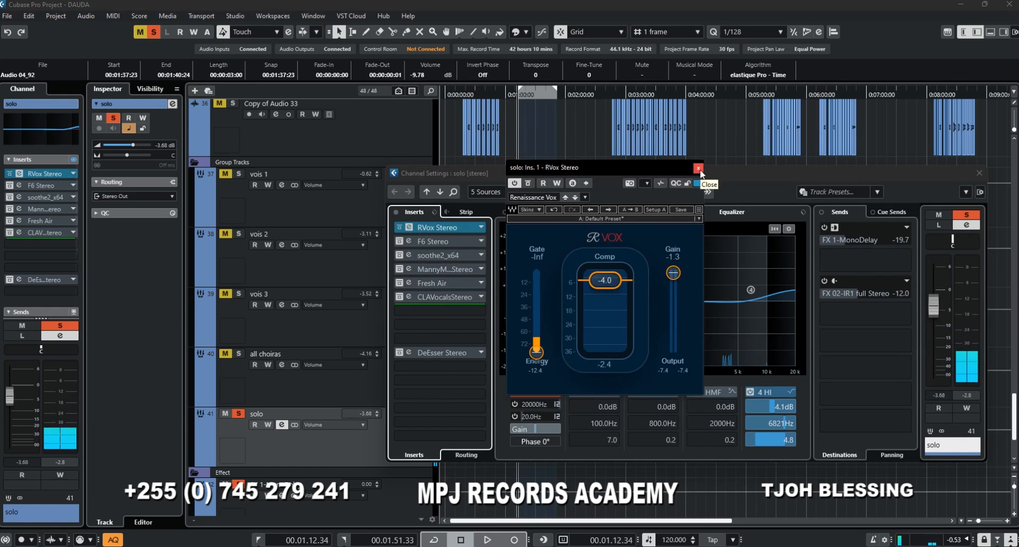
click(698, 169)
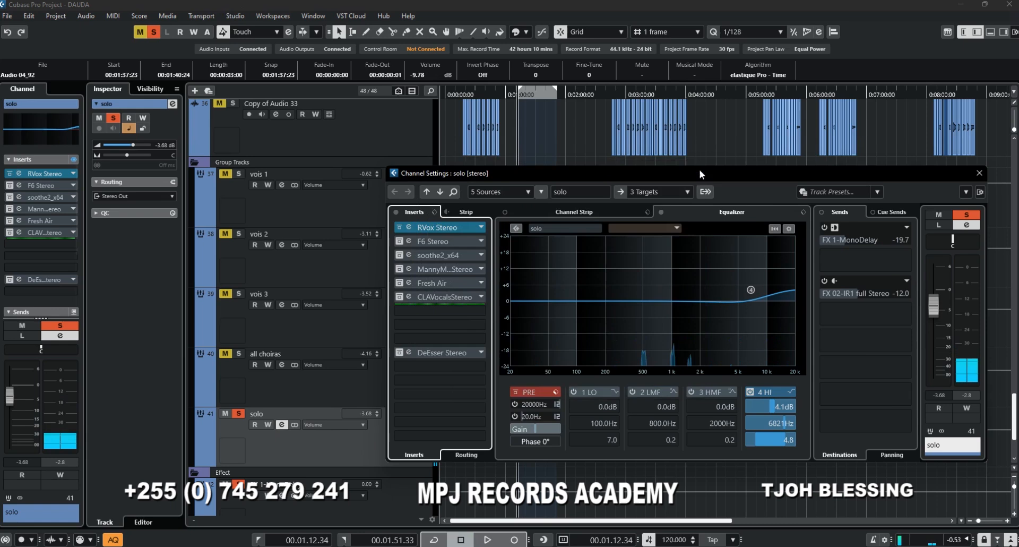
Open the F6 Stereo insert, take it out of bypass, and listen to the solo vocal through it.
click(445, 240)
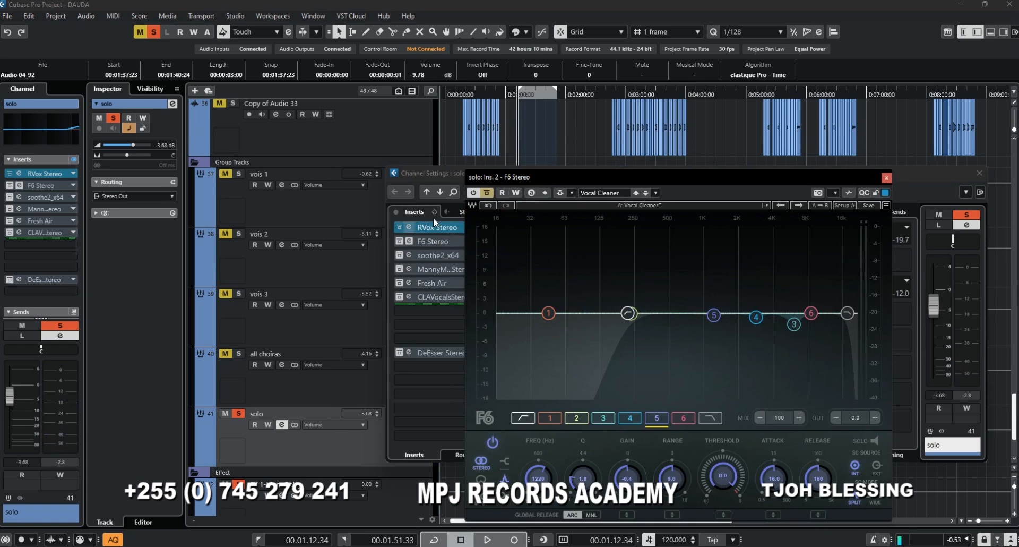
click(488, 193)
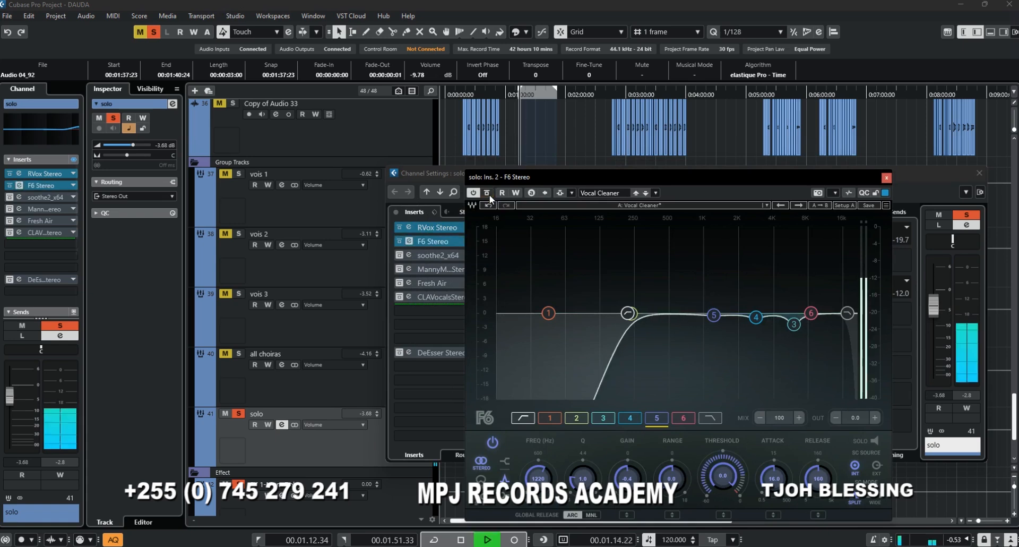
key(space)
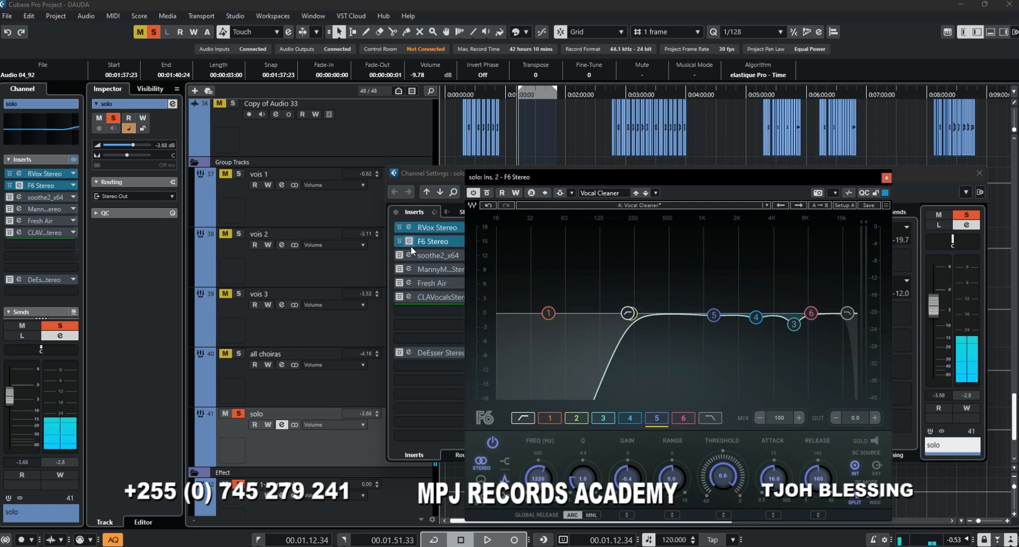
Take the soothe2 insert out of bypass, listen to the solo vocal, and close the F6 and soothe2 plug-ins.
click(425, 256)
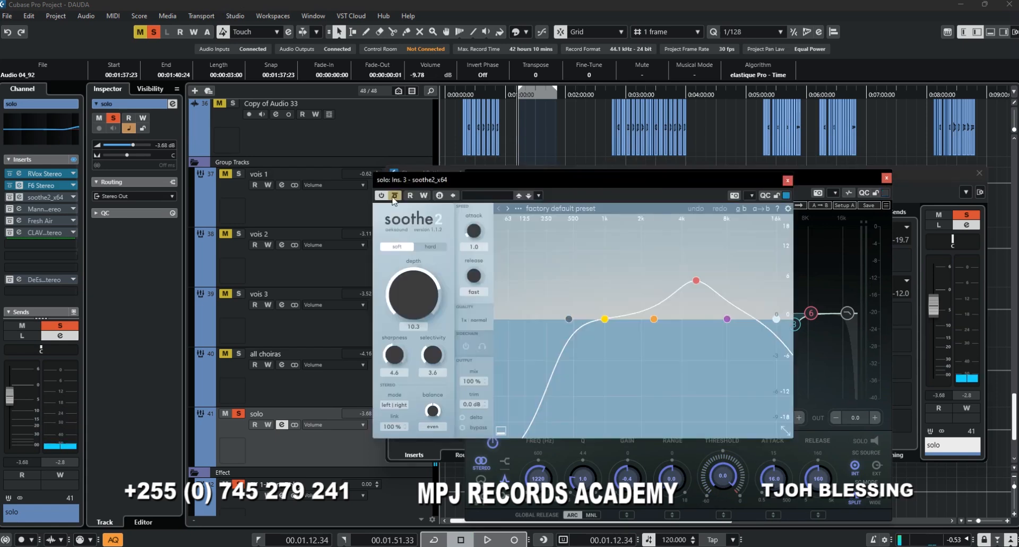
click(394, 196)
click(887, 179)
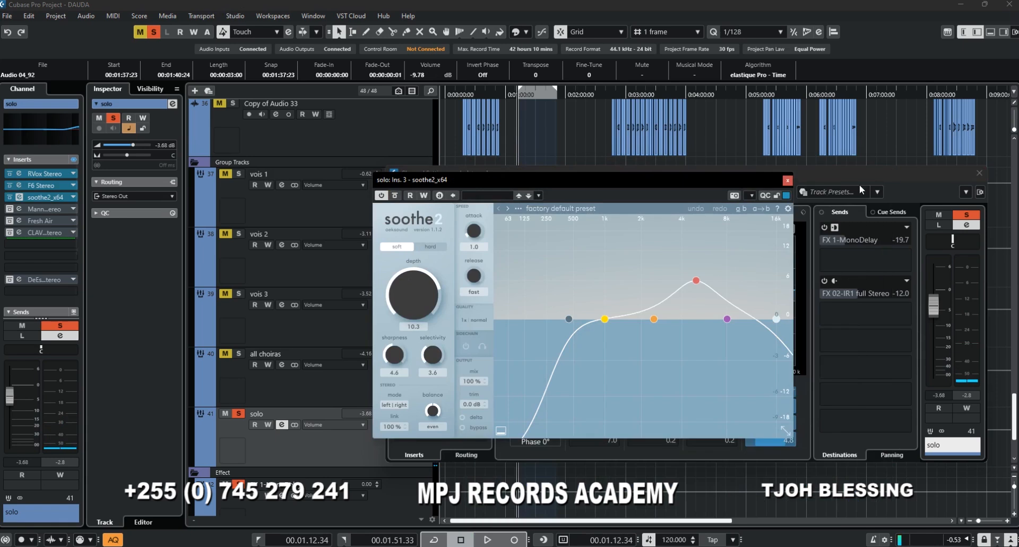
key(space)
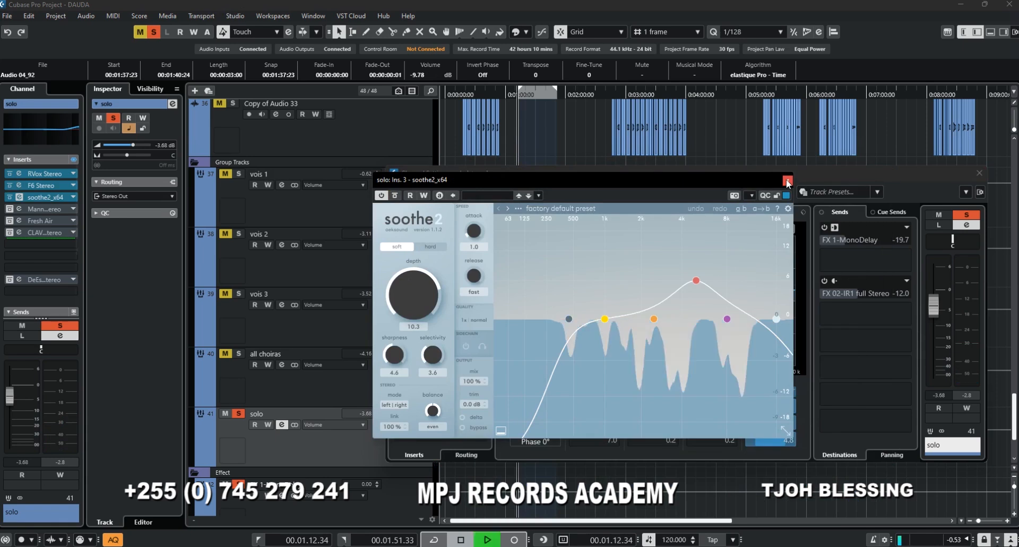
click(787, 182)
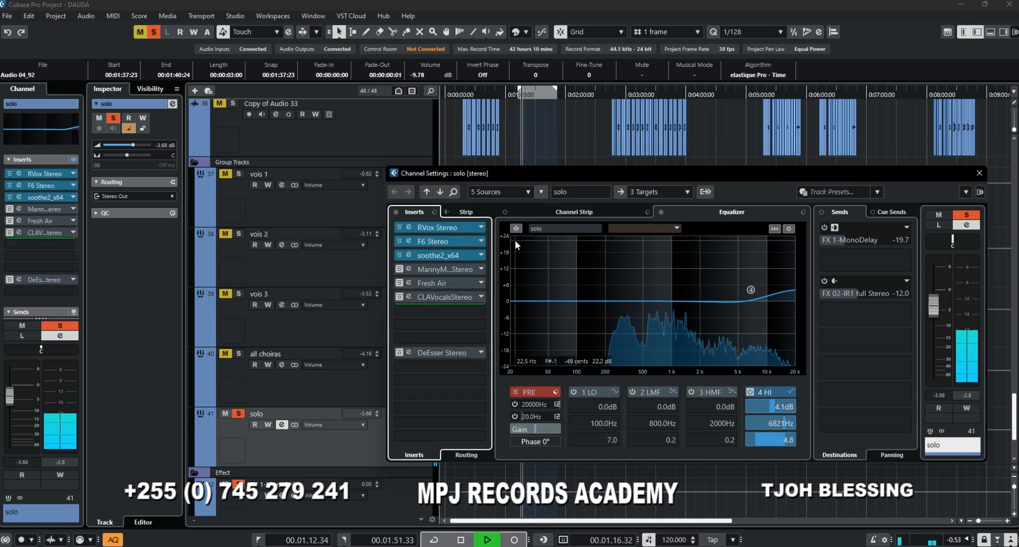
key(space)
Re-enable the MannyM Tone Shaper insert, play the solo vocal with its plug-in open, and close it.
click(409, 269)
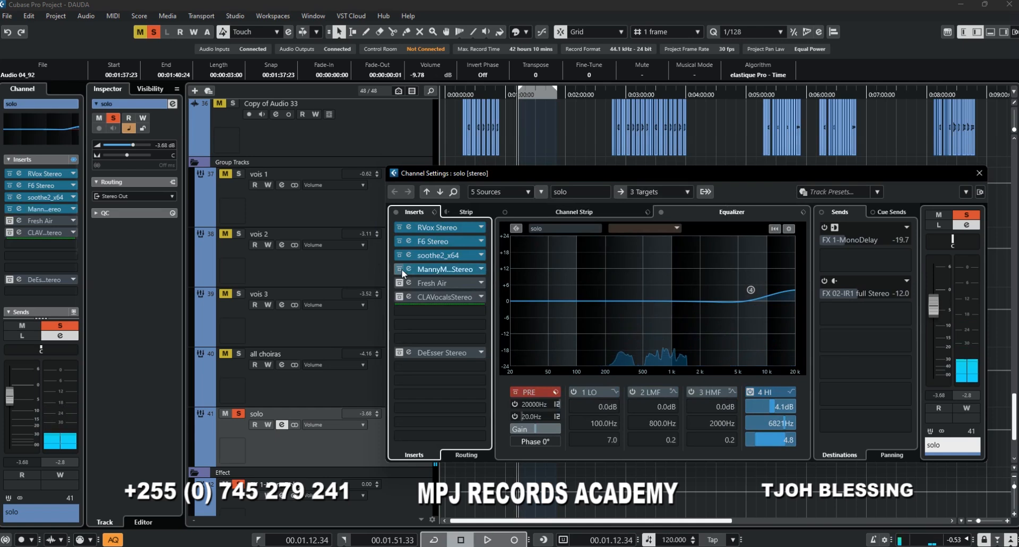
click(410, 270)
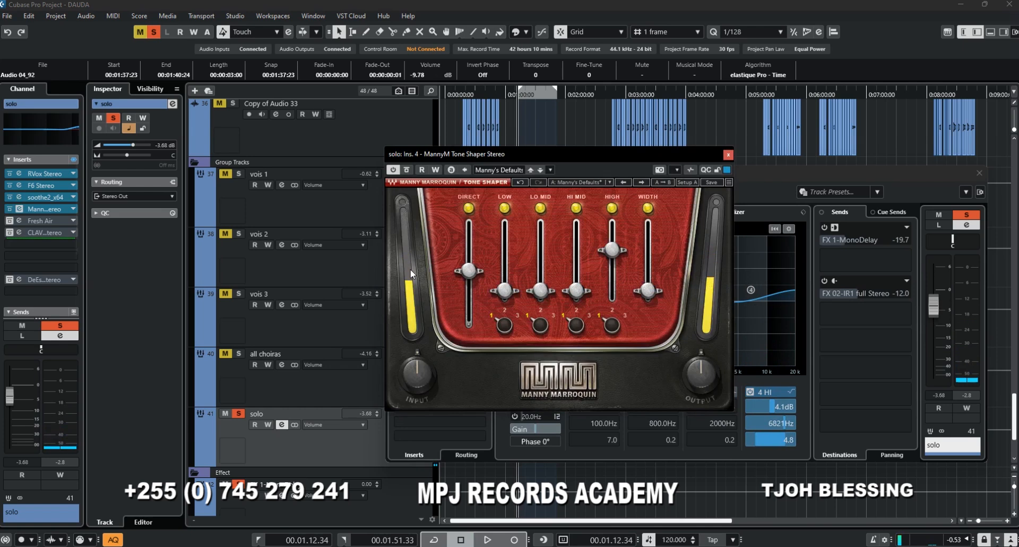
key(space)
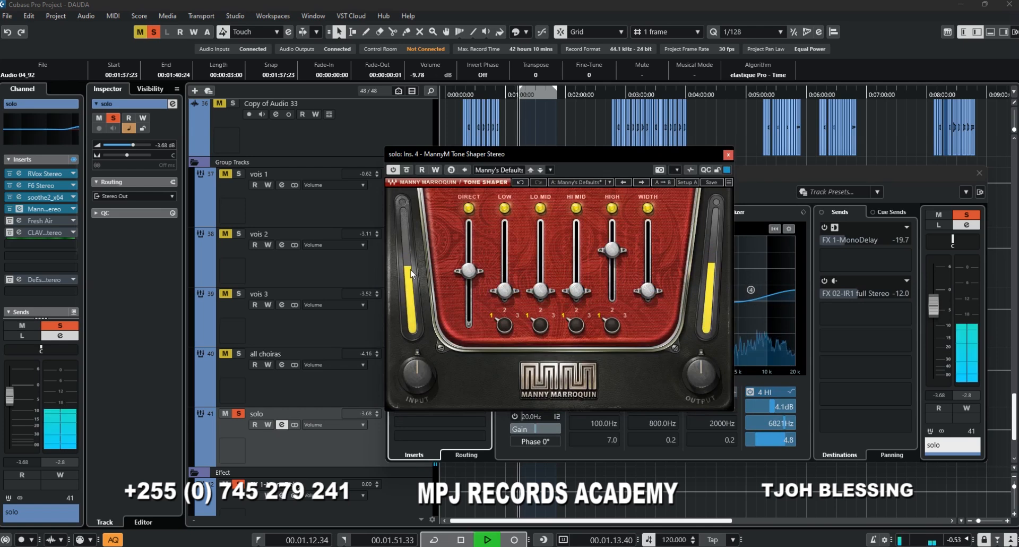
click(731, 156)
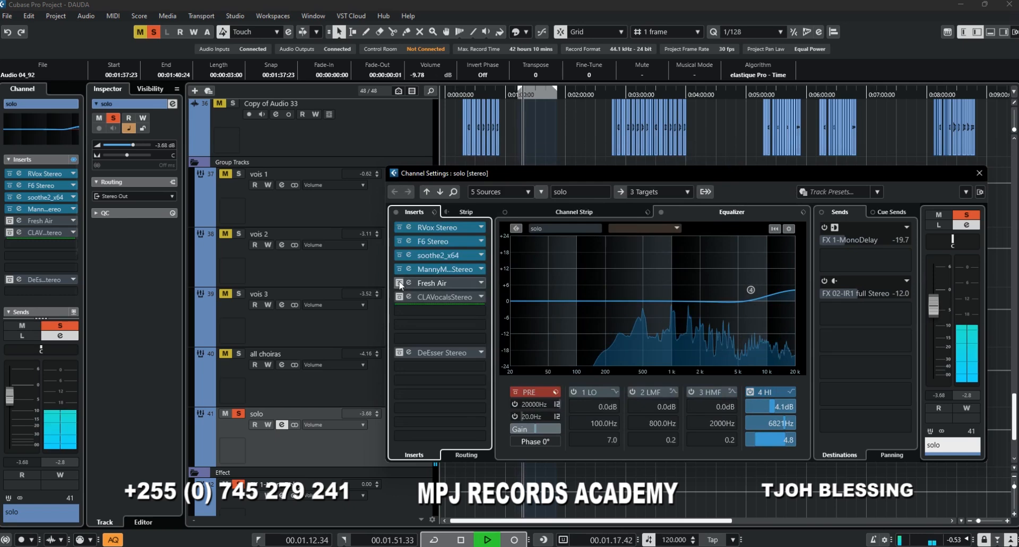
Re-enable the Fresh Air and CLA Vocals inserts during playback, stop to examine the CLA Vocals faders, and close the plug-in.
click(408, 285)
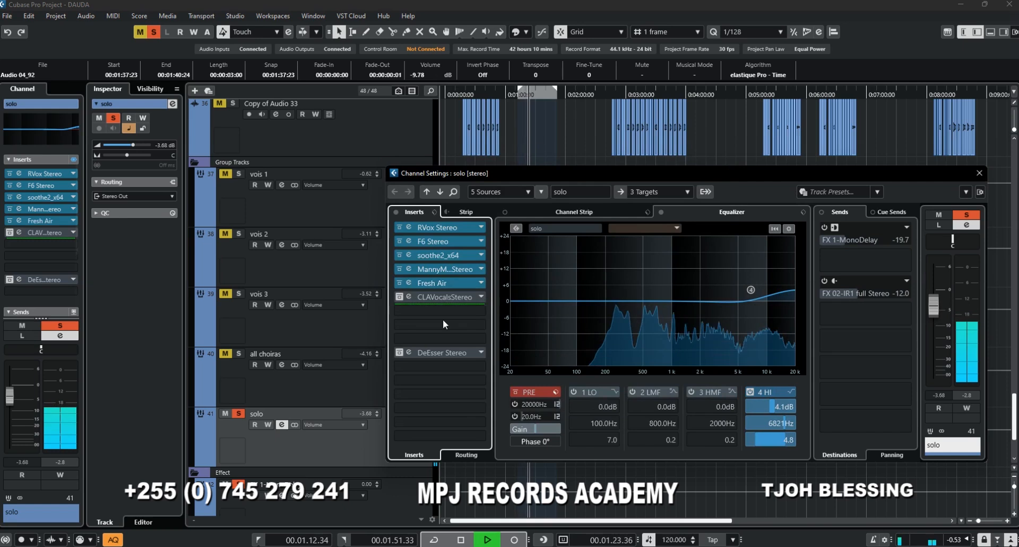
click(406, 297)
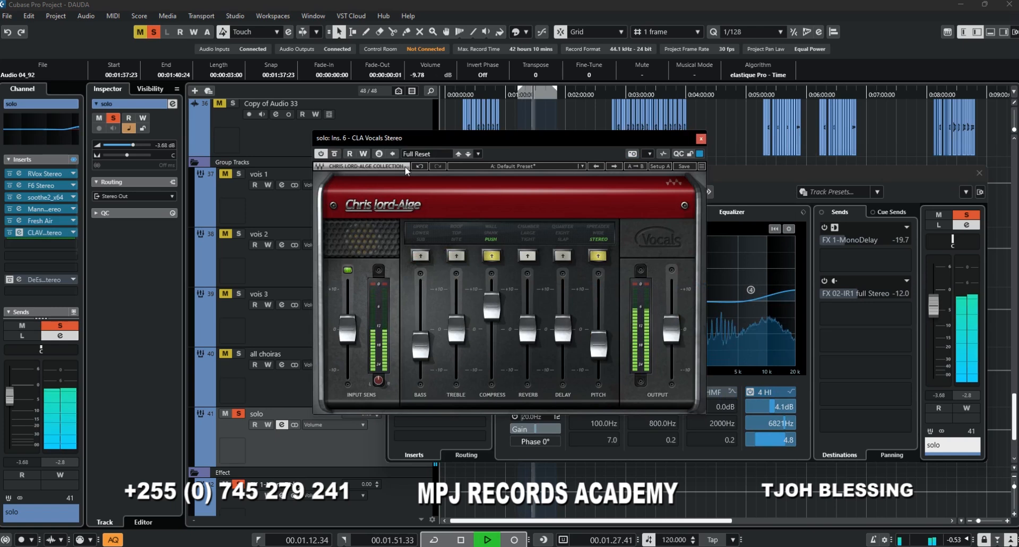
key(space)
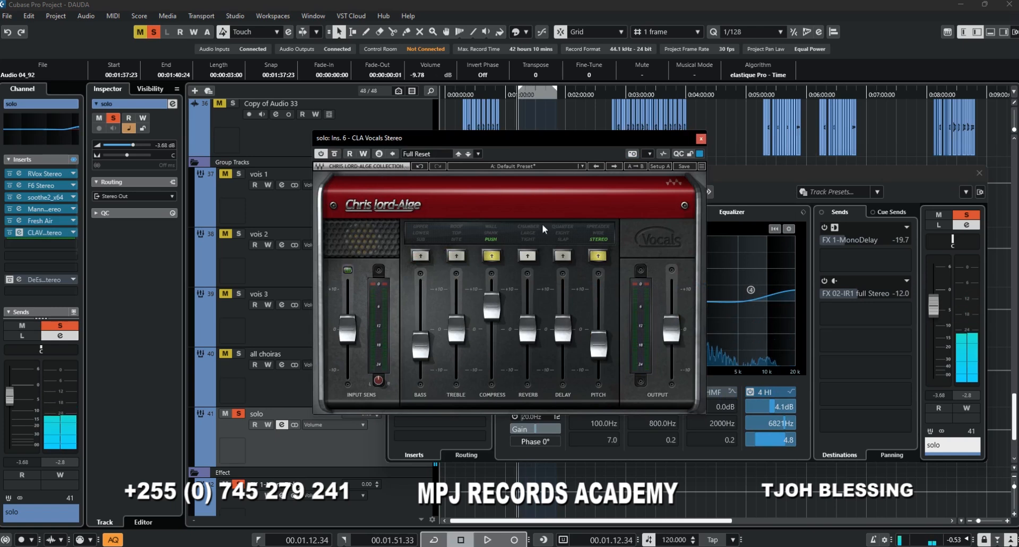
mouse_move(492, 310)
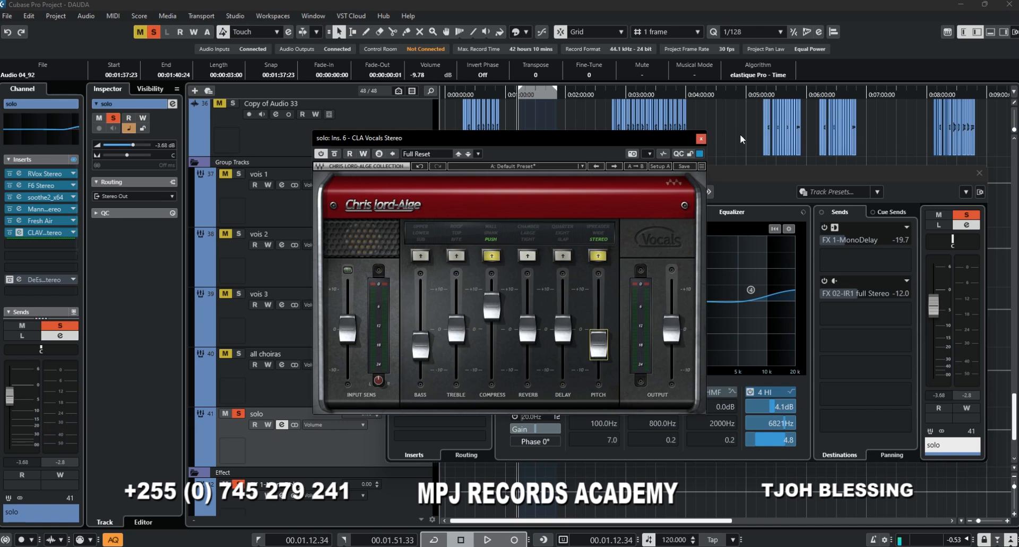
click(701, 139)
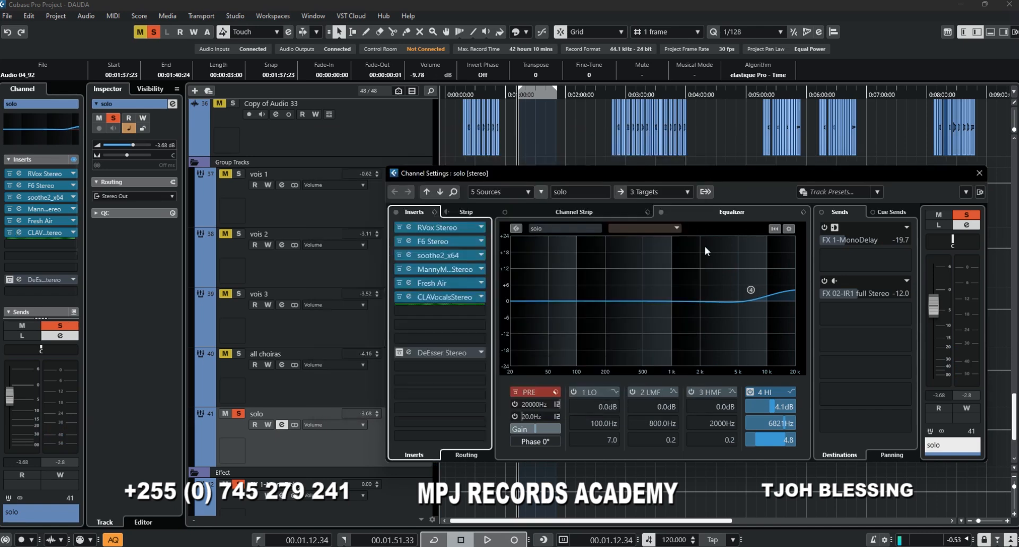
Re-enable the DeEsser Stereo insert, listen to the solo vocal with its plug-in open, then close it and stop.
click(400, 352)
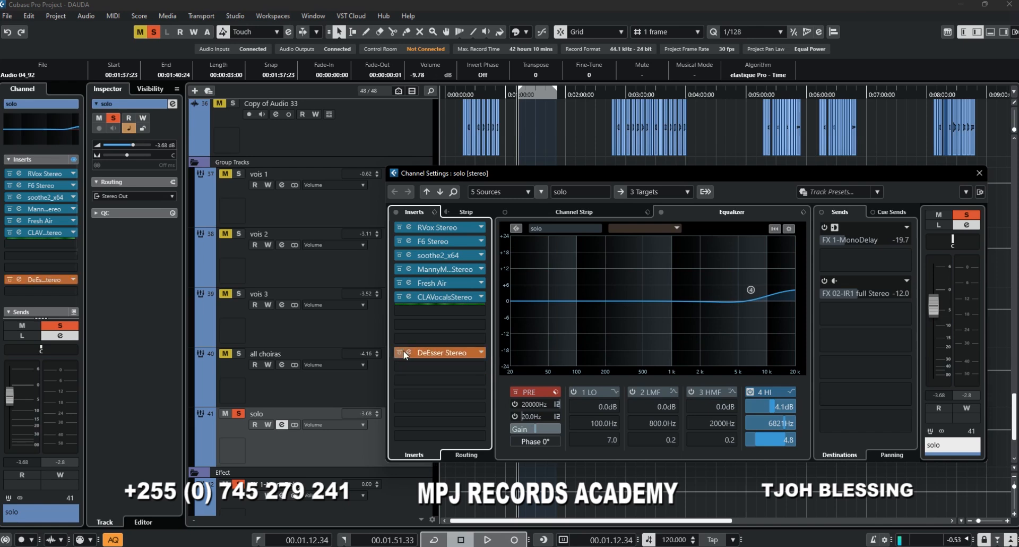
key(space)
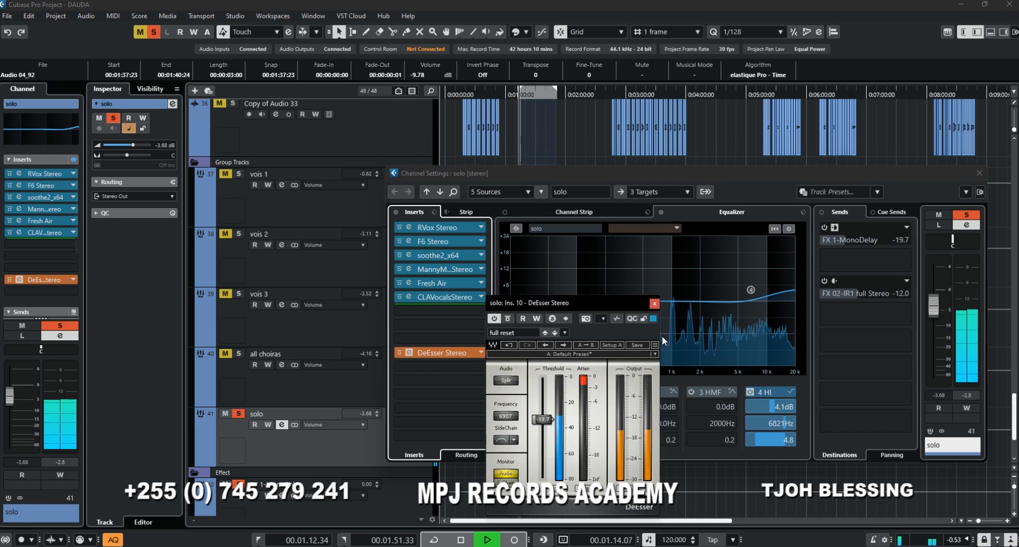
click(654, 301)
key(space)
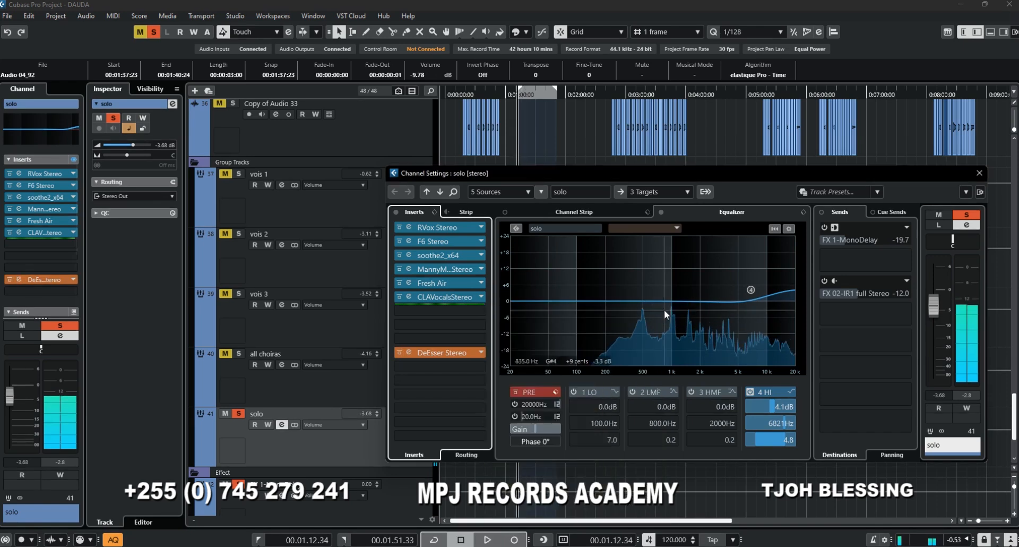
Enable the solo group's send to FX 1-MonoDelay and listen to the solo vocal with the delay.
click(821, 227)
scroll(348, 463, down, 3)
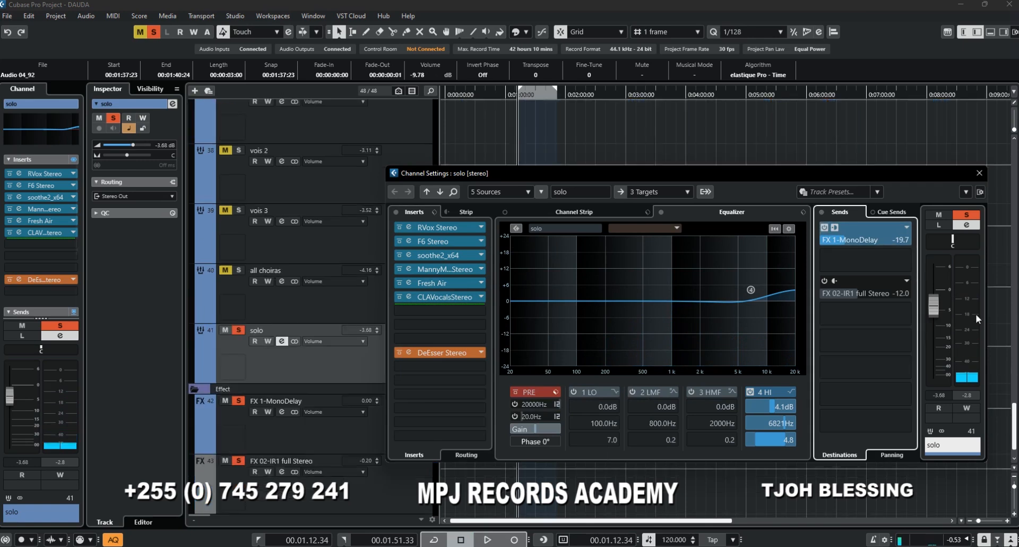
key(space)
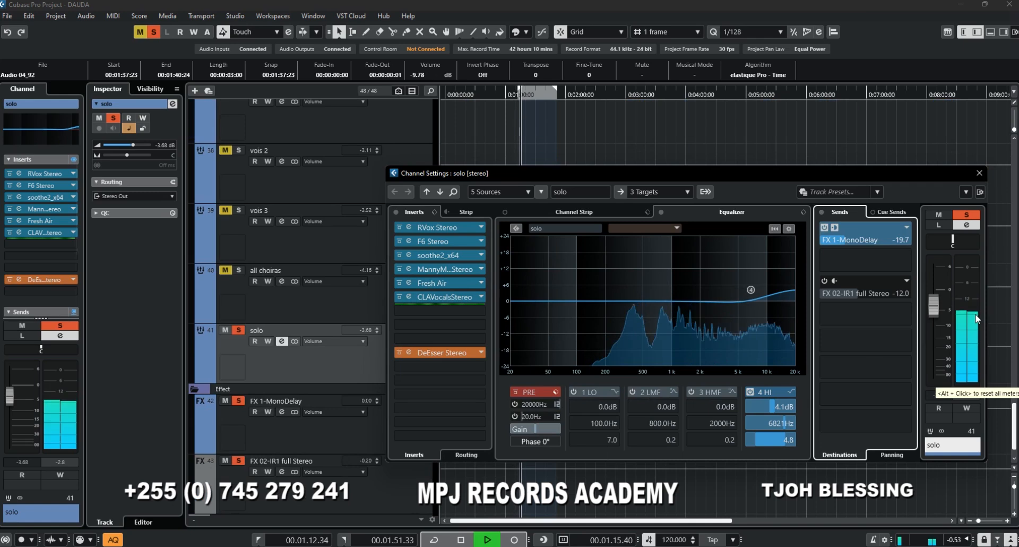
key(space)
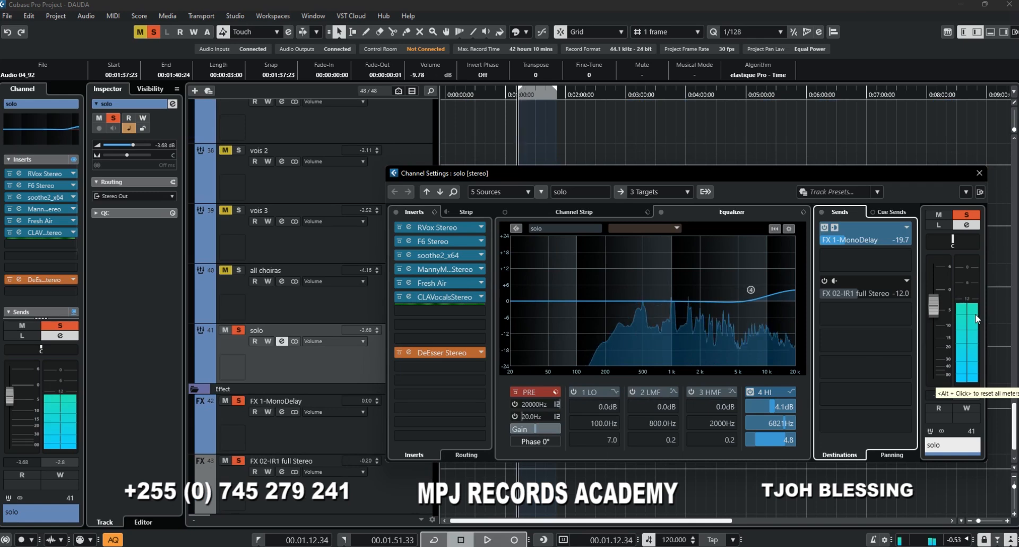
Enable the solo group's send to FX 02-IR1 full Stereo, play the vocal, and close the channel settings.
click(825, 281)
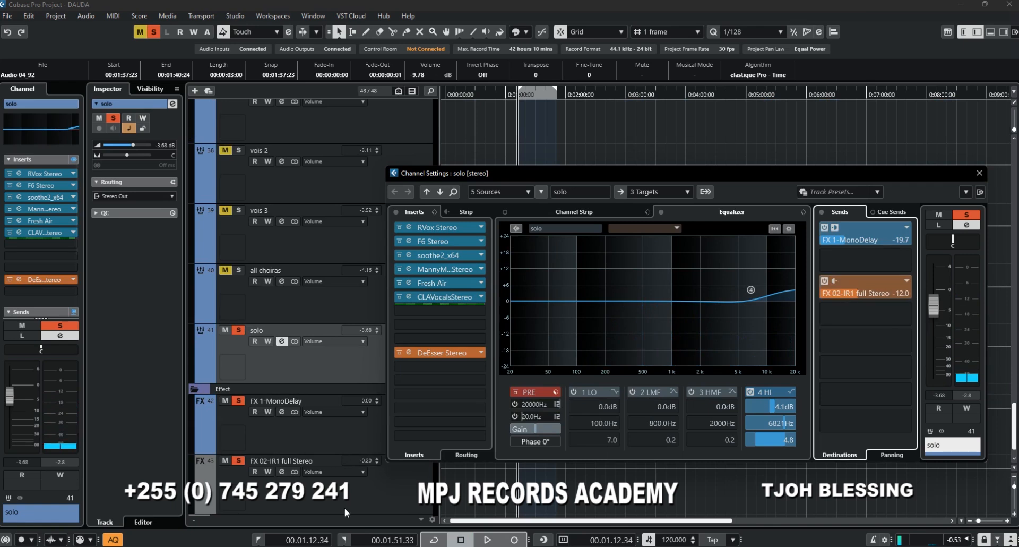
key(space)
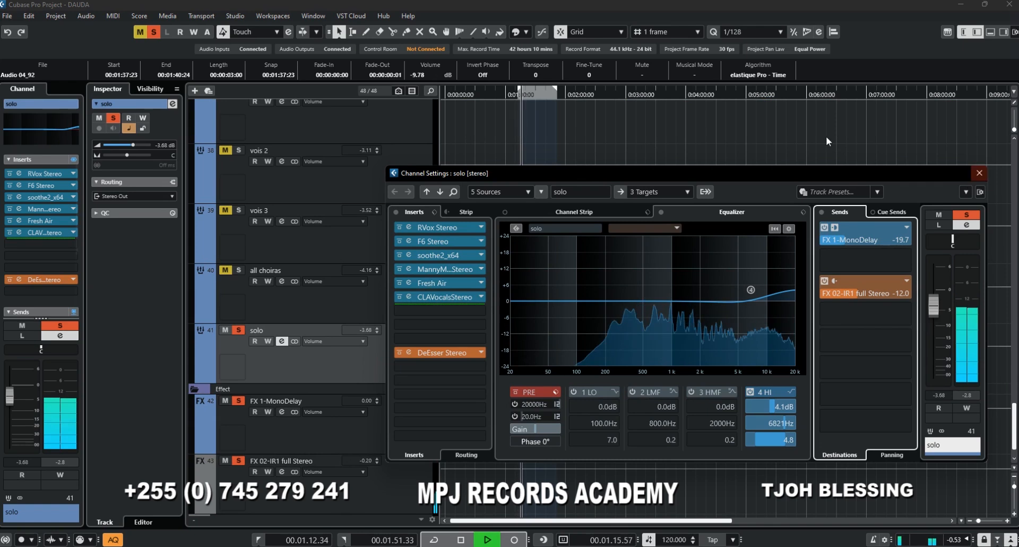
click(979, 173)
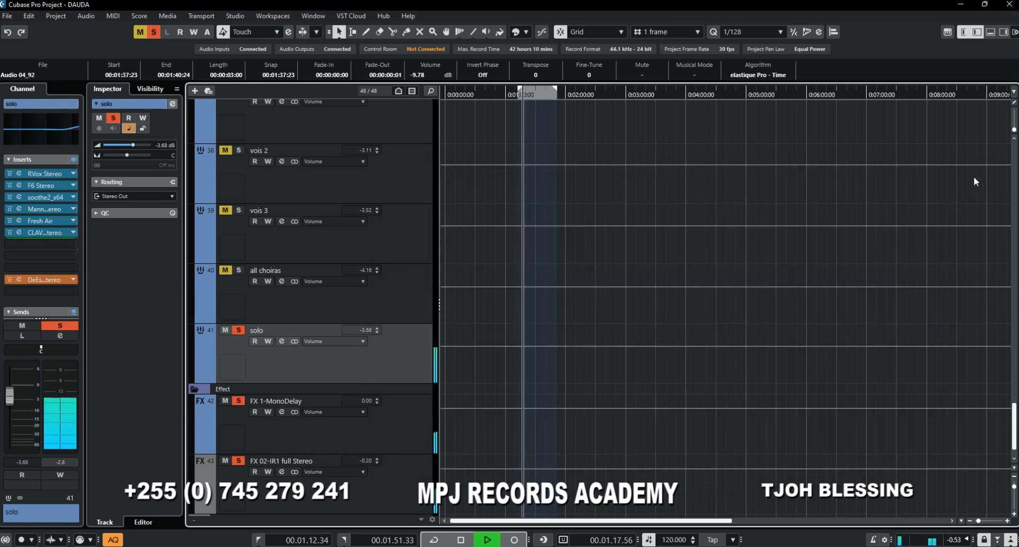
scroll(581, 156, up, 10)
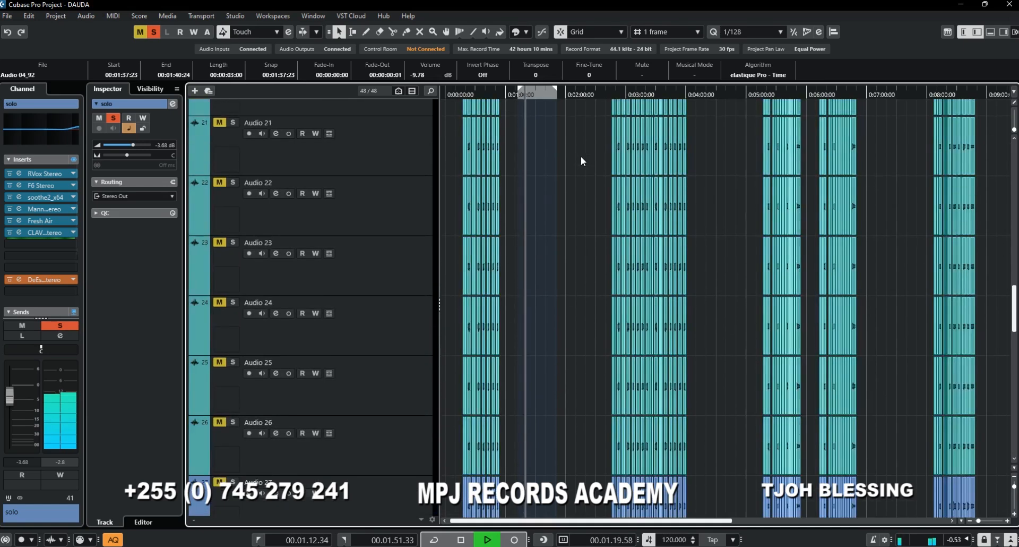
scroll(581, 156, up, 15)
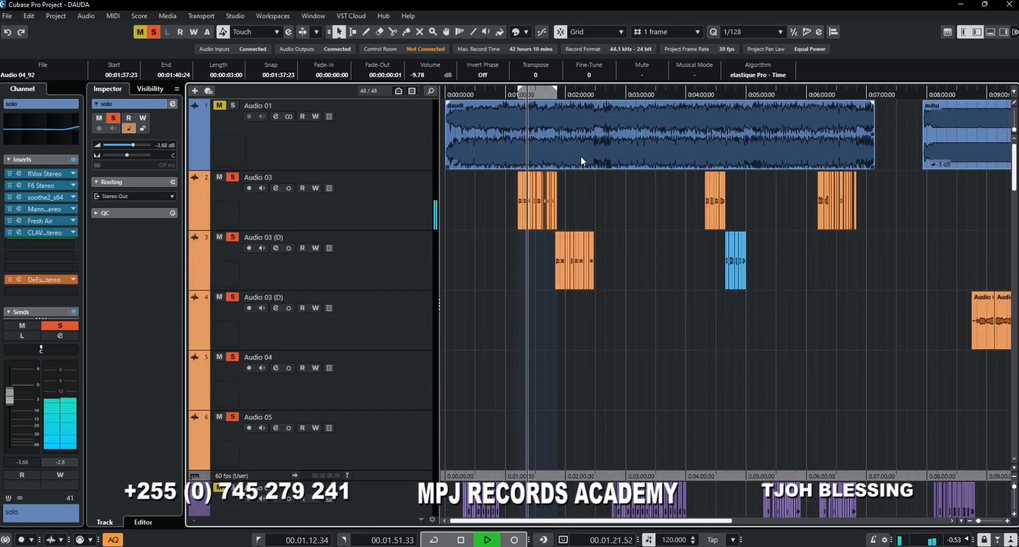
key(space)
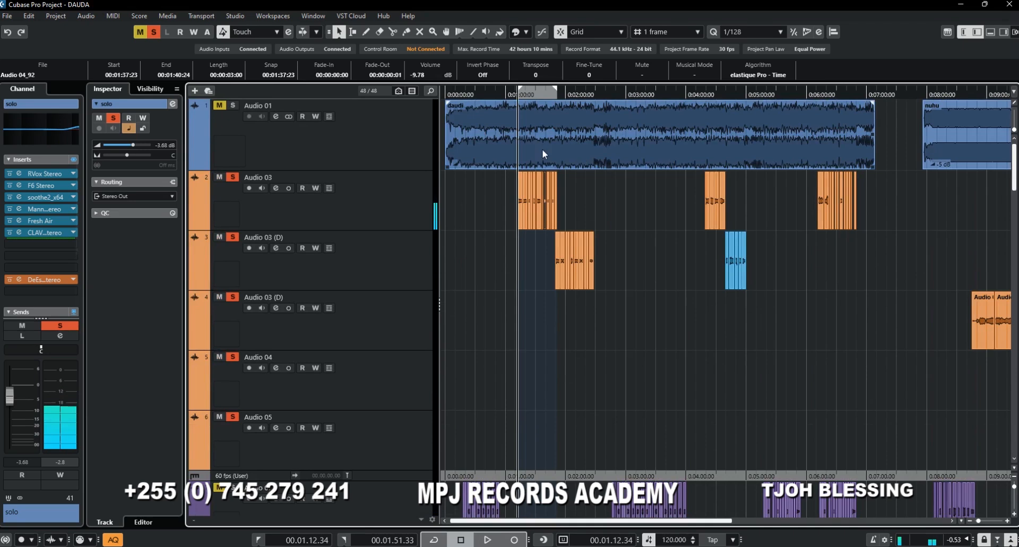
Deactivate all solo states and play the full mix from about 1:58 in the project.
click(155, 31)
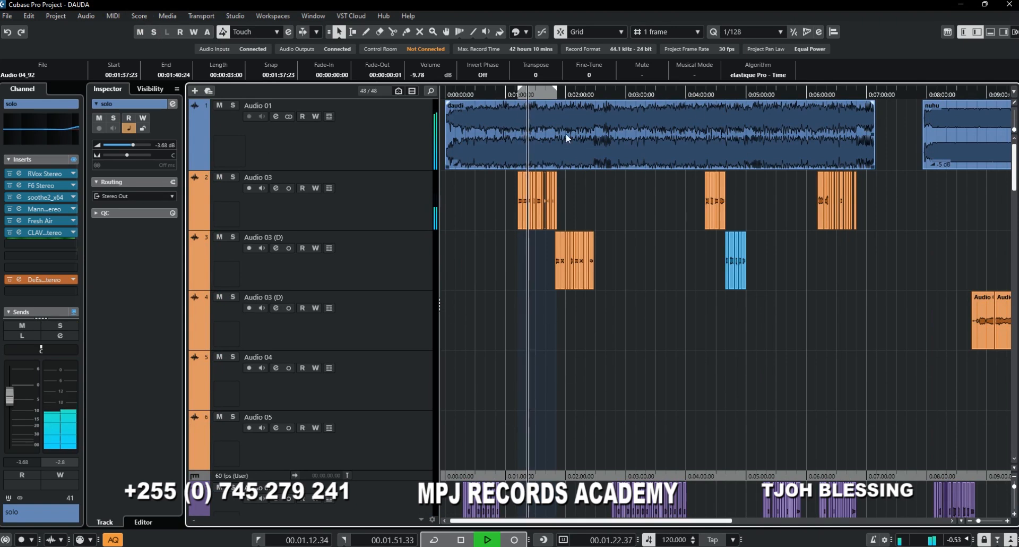
click(564, 96)
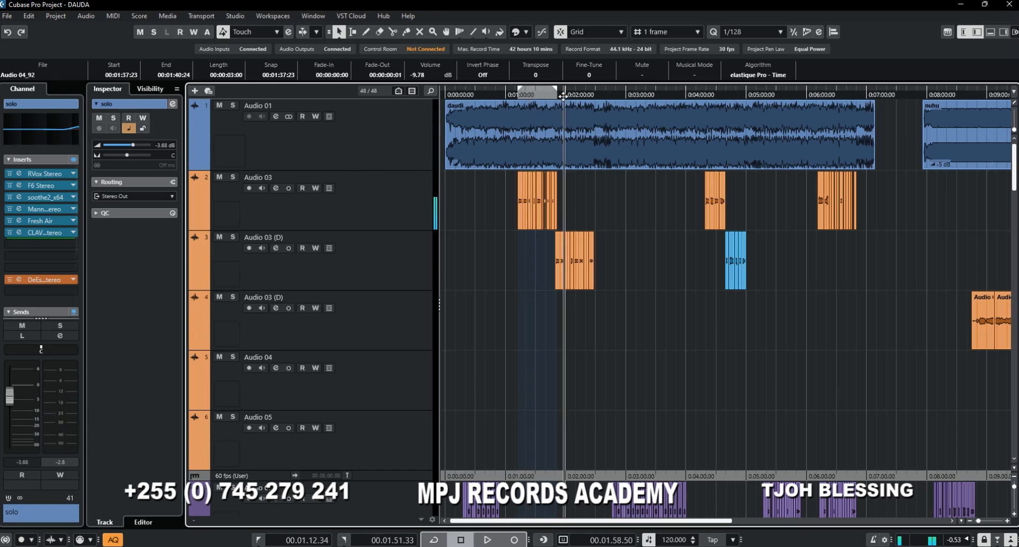
scroll(587, 286, down, 3)
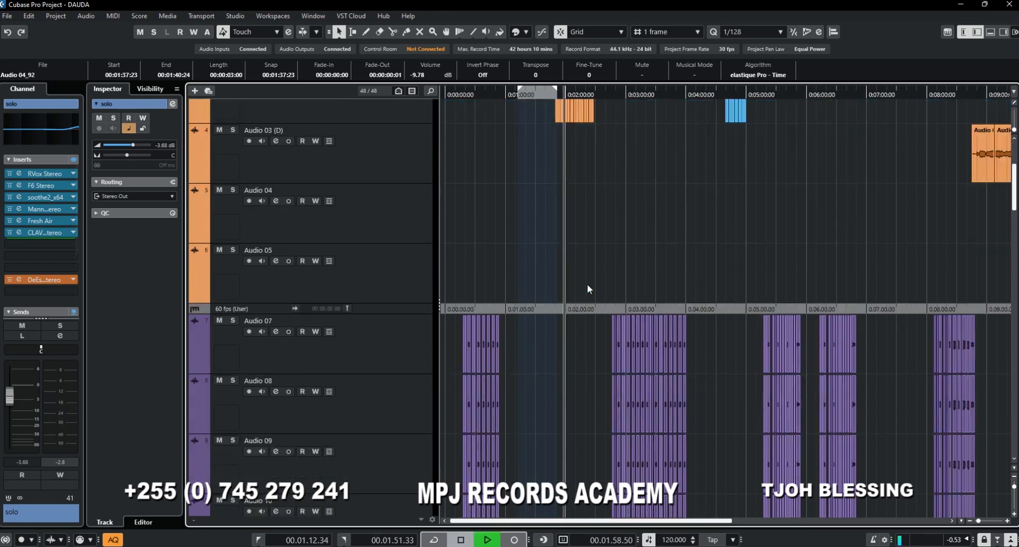
scroll(587, 283, down, 7)
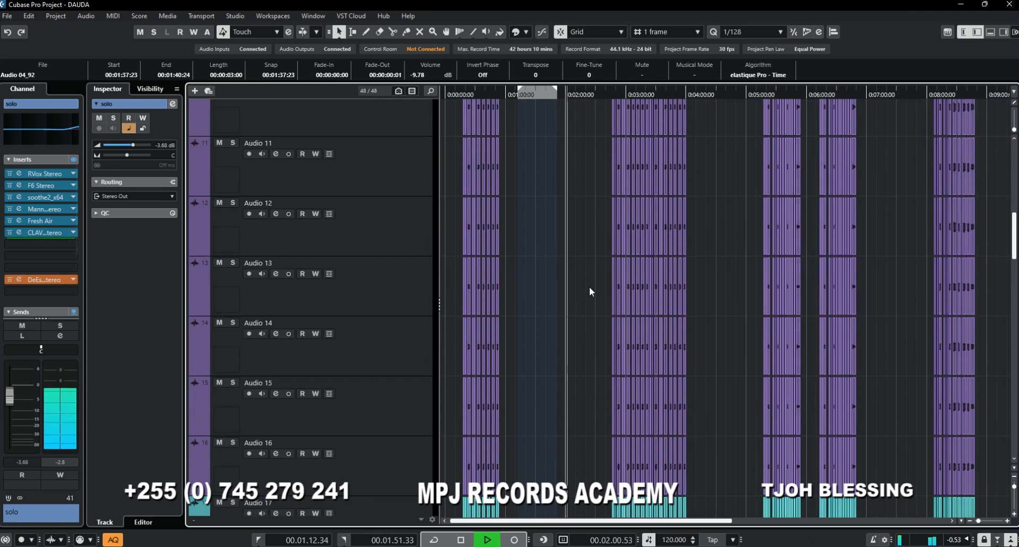
key(space)
Open the Ozone 10 Vintage Limiter on the Stereo Out channel in the MixConsole and play the mix through it.
key(F3)
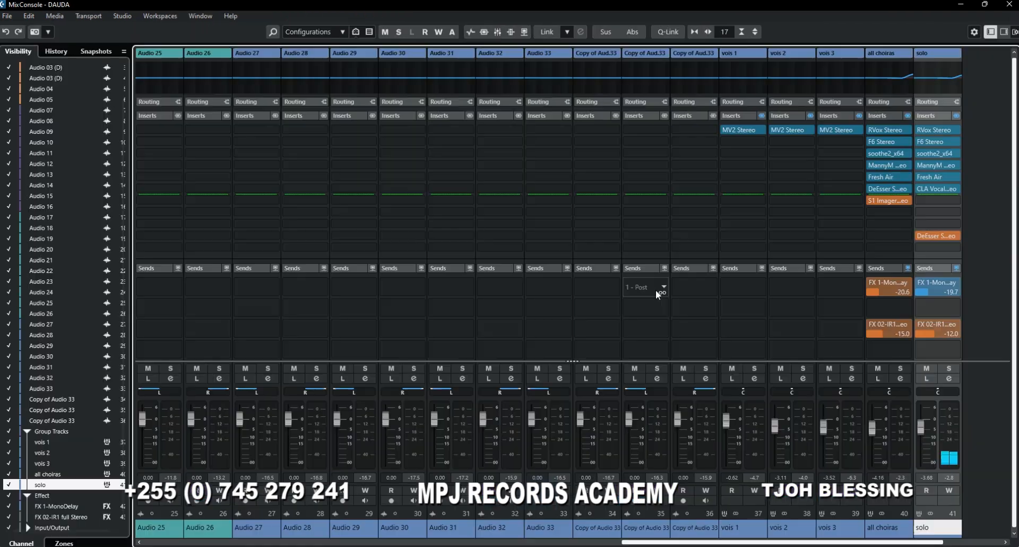
drag(663, 544, 683, 545)
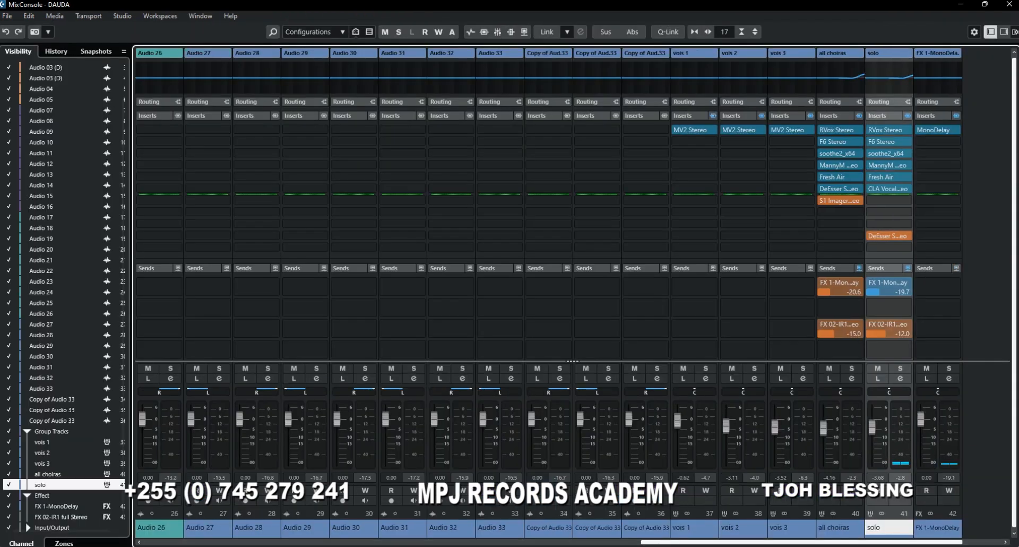
click(1007, 542)
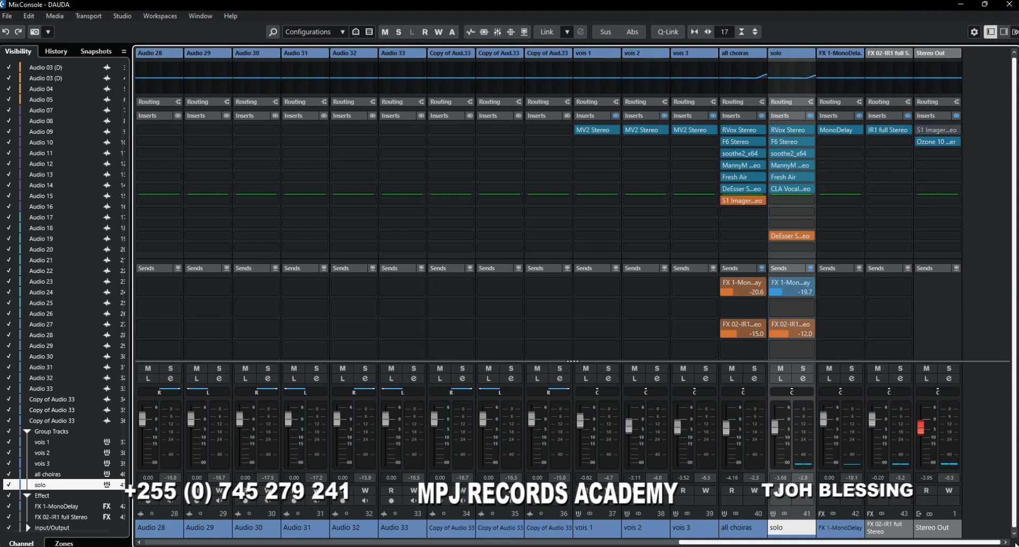
click(932, 141)
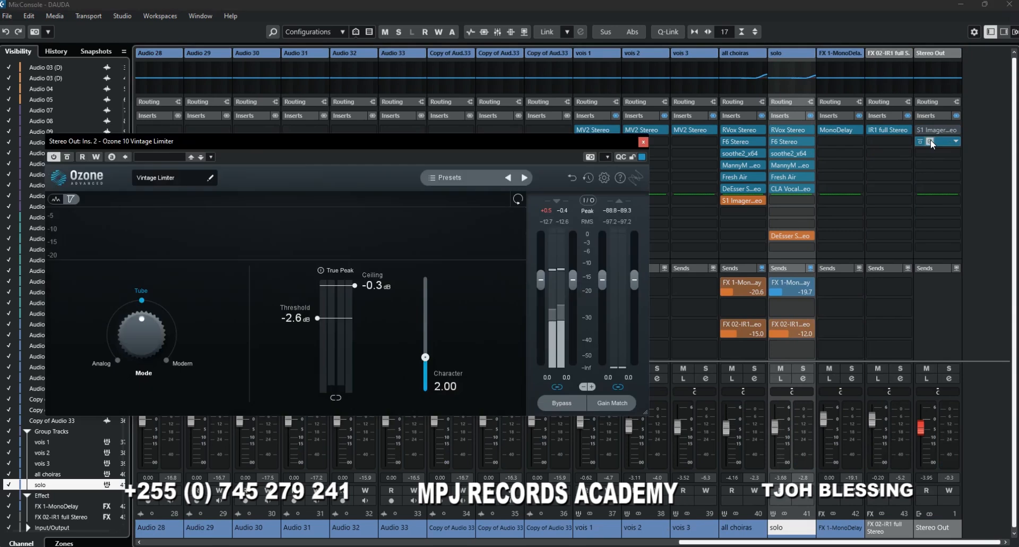
click(932, 479)
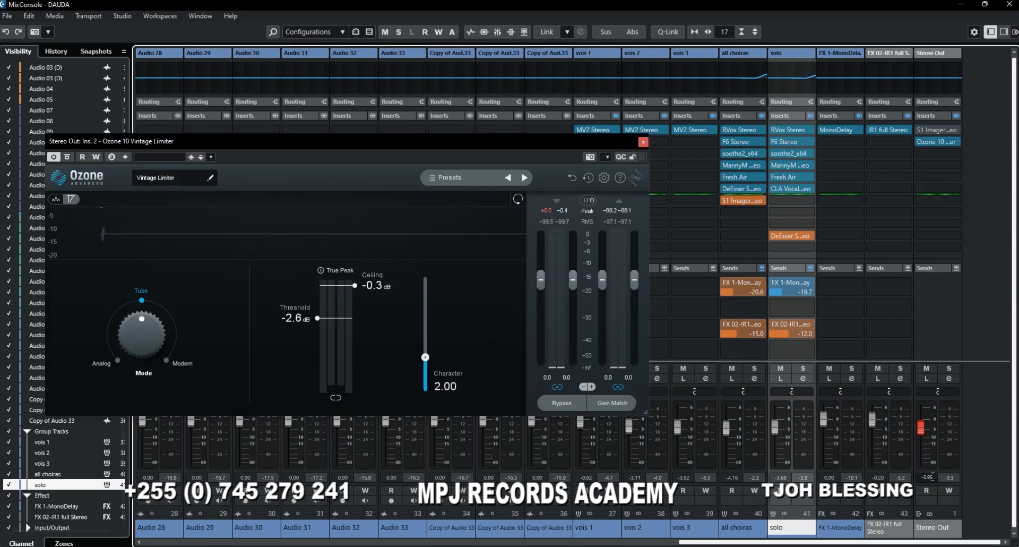
click(884, 472)
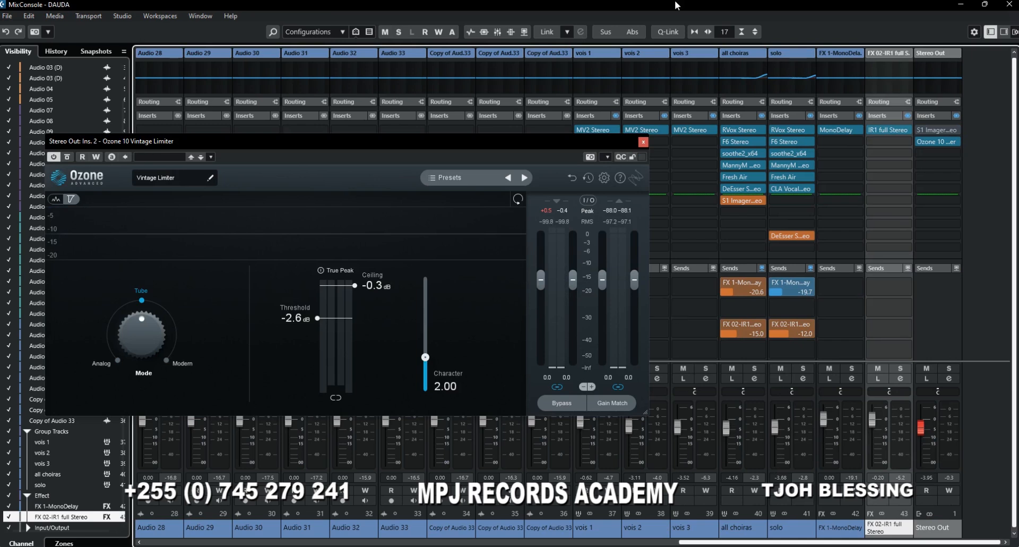
key(space)
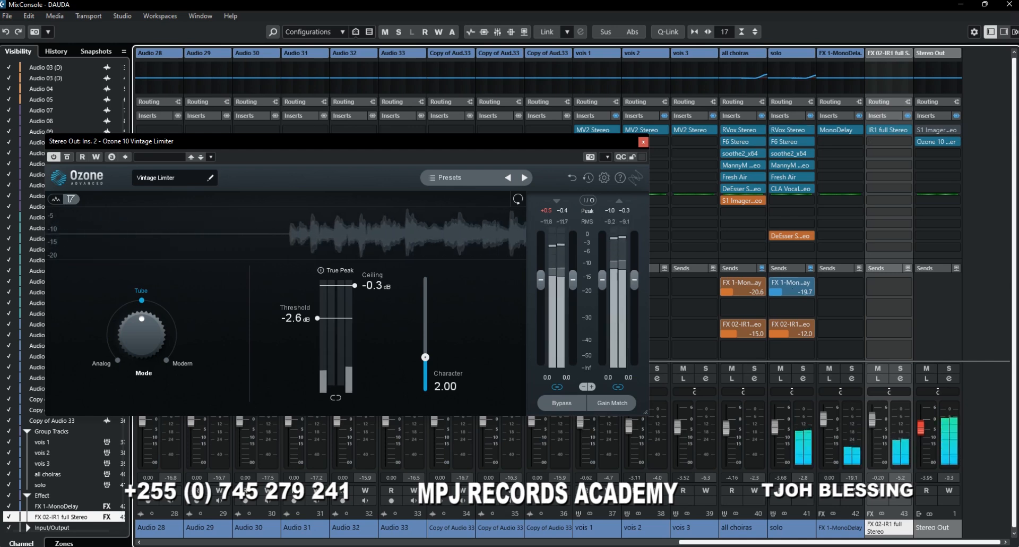
key(space)
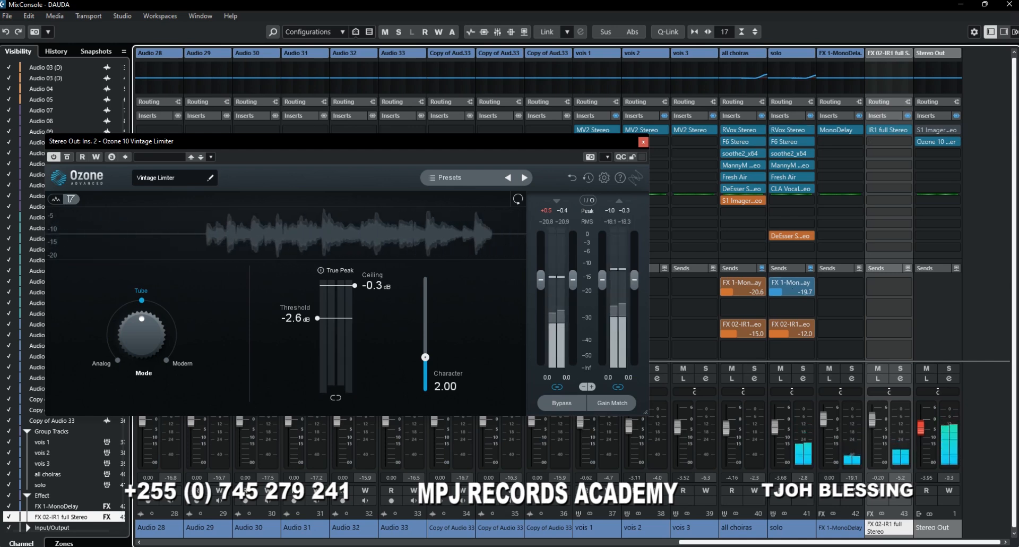
Set the Stereo Out fader level to 0.00 dB and play the mix to check it.
click(928, 478)
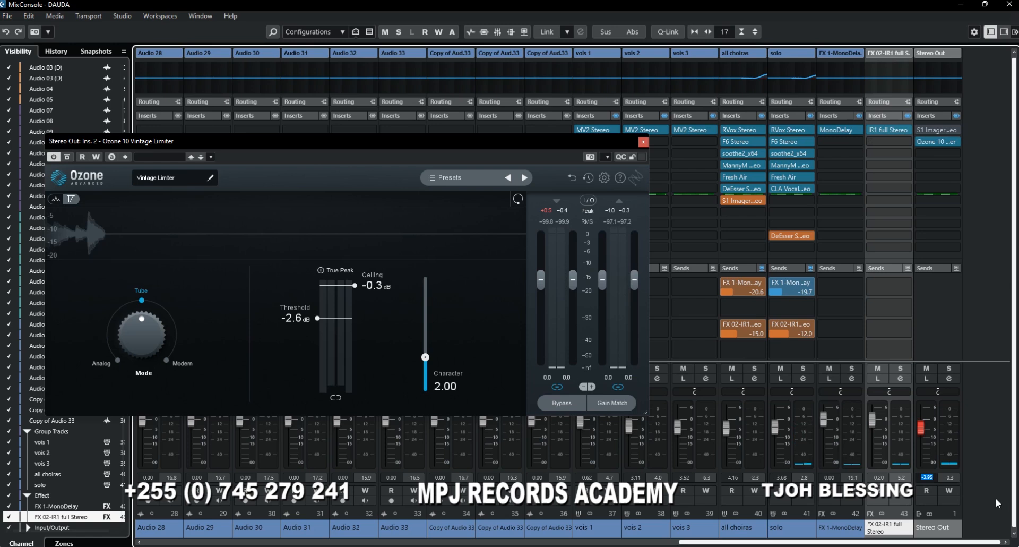
text(00)
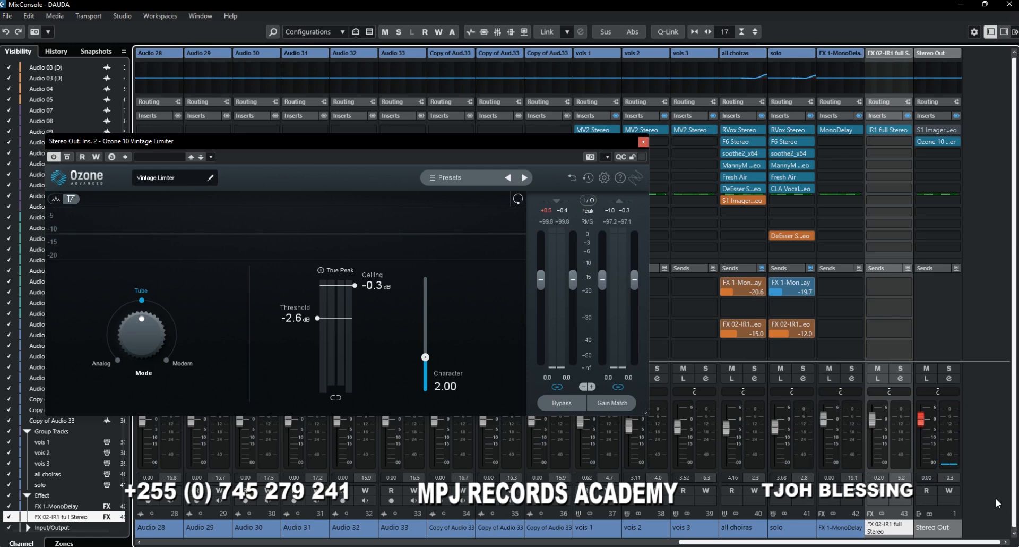
key(space)
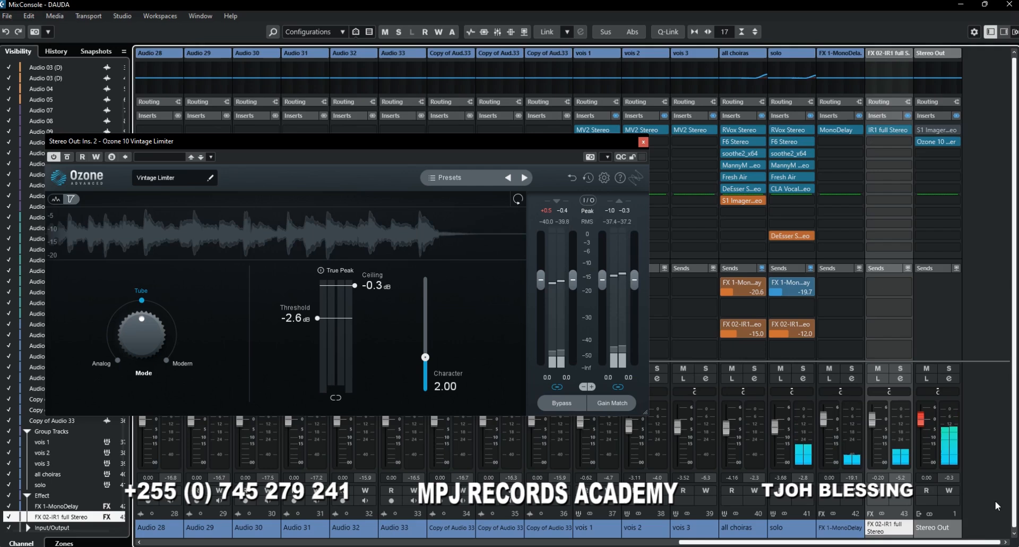
key(space)
Return to the project window, select the second block of clips on Audio 07, set the locators around it, and play from its start.
key(F3)
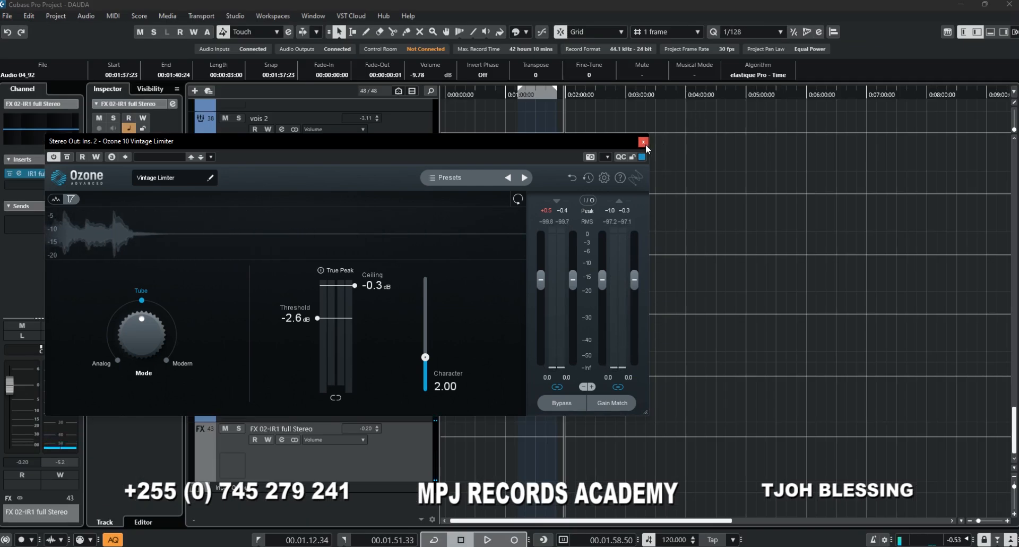
scroll(744, 190, up, 4)
scroll(744, 190, up, 5)
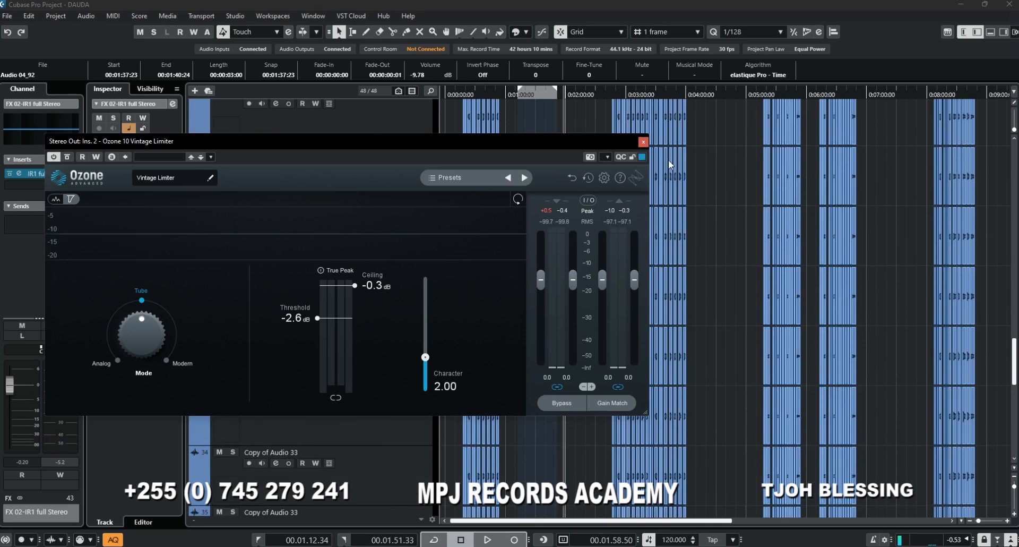
scroll(721, 178, up, 8)
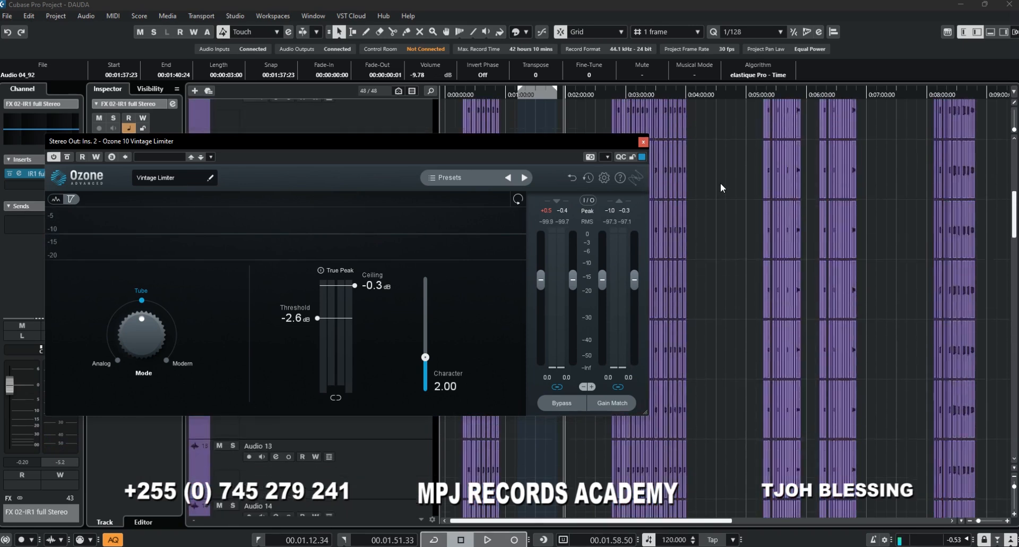
scroll(721, 186, up, 3)
click(638, 427)
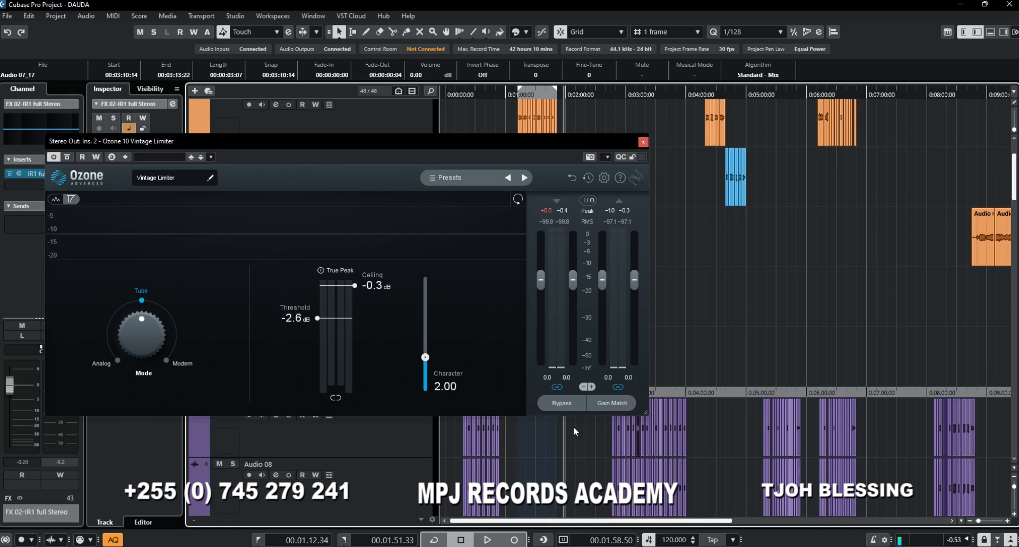
drag(574, 428, 726, 431)
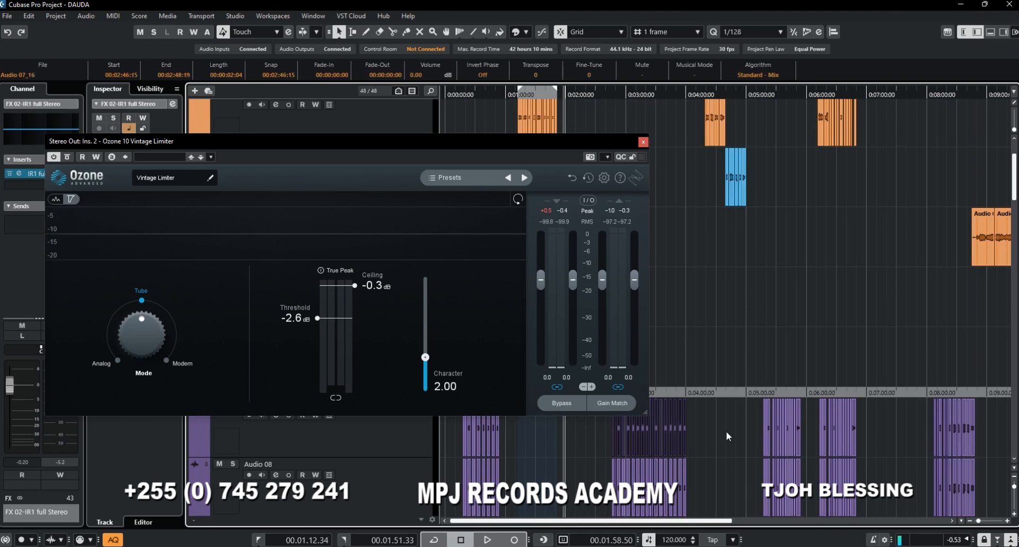
key(p)
key(l)
key(space)
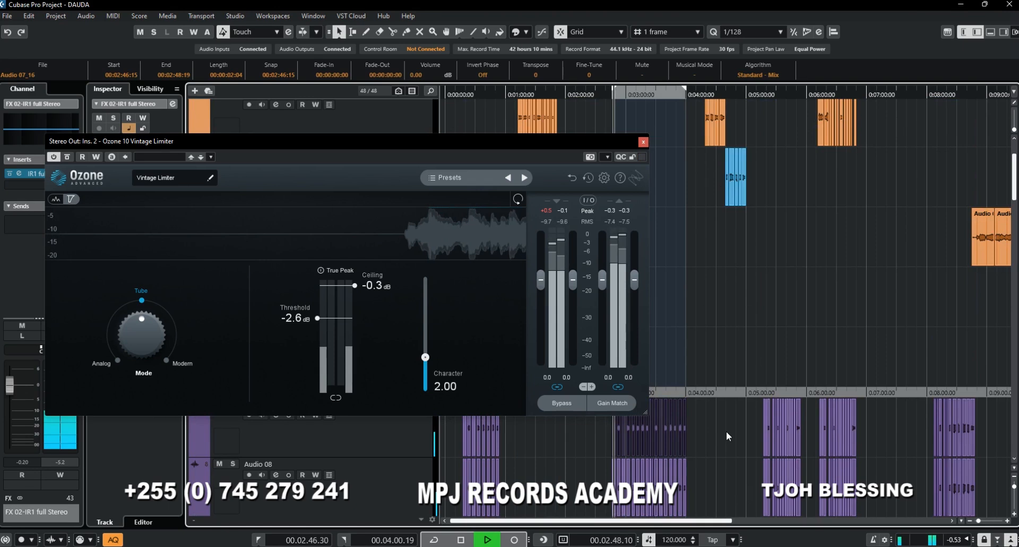
Monitor the group and Stereo Out levels in the MixConsole during playback, close the limiter, and look over the choir track channels.
key(F3)
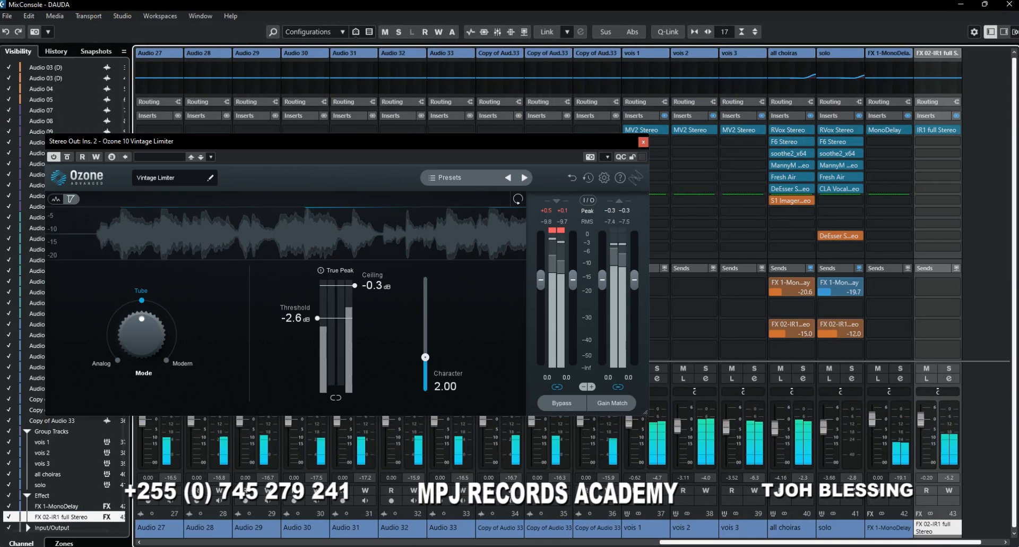
click(1006, 543)
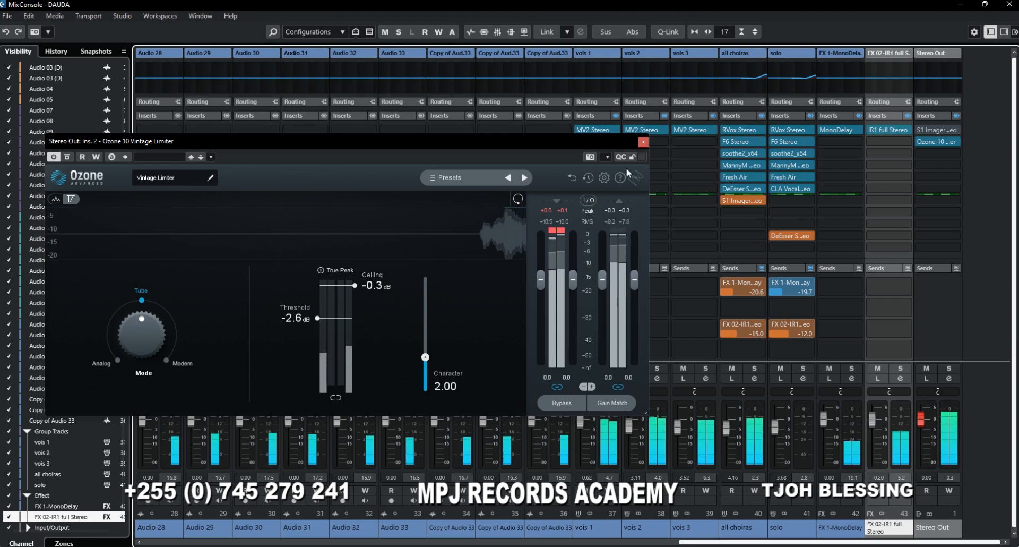
click(643, 142)
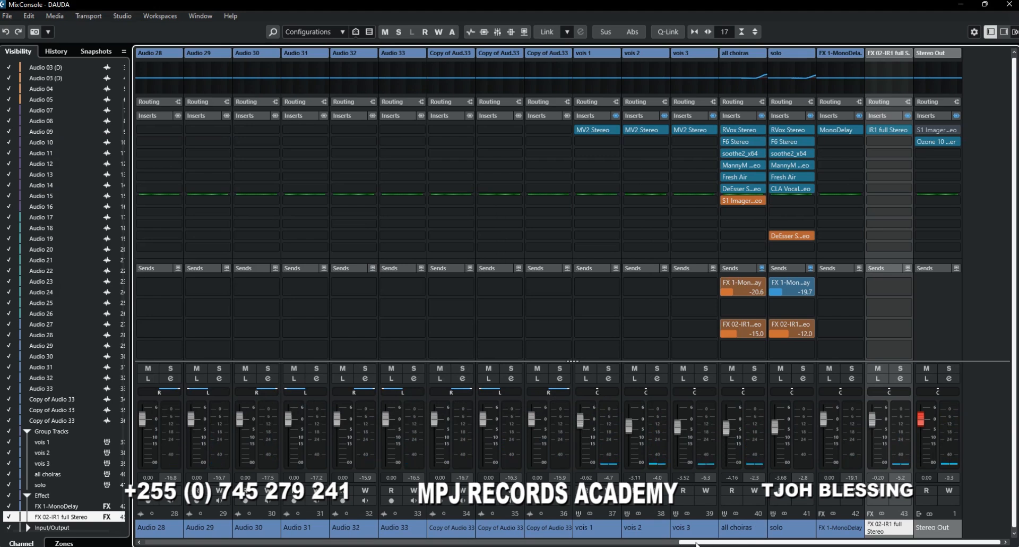
click(556, 542)
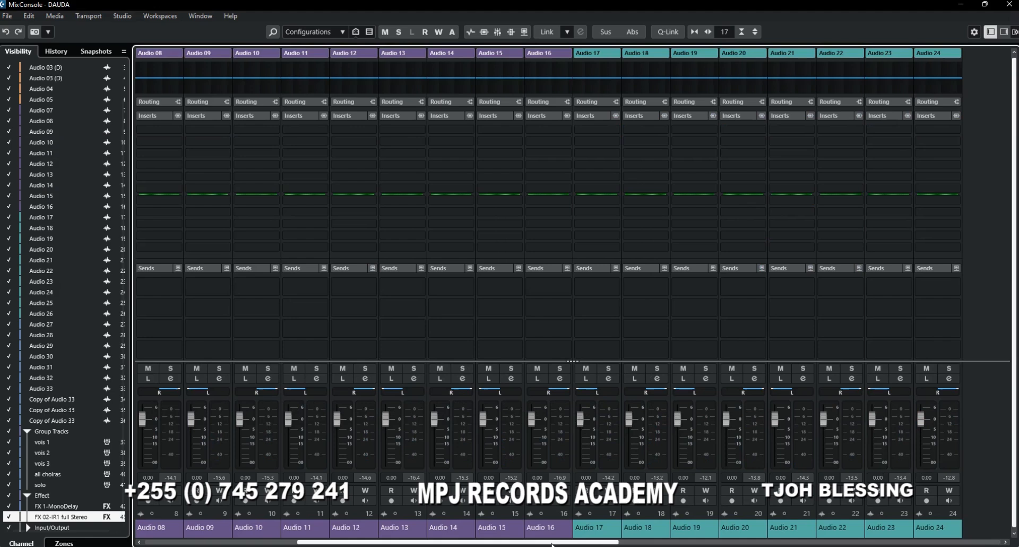
drag(557, 544, 806, 544)
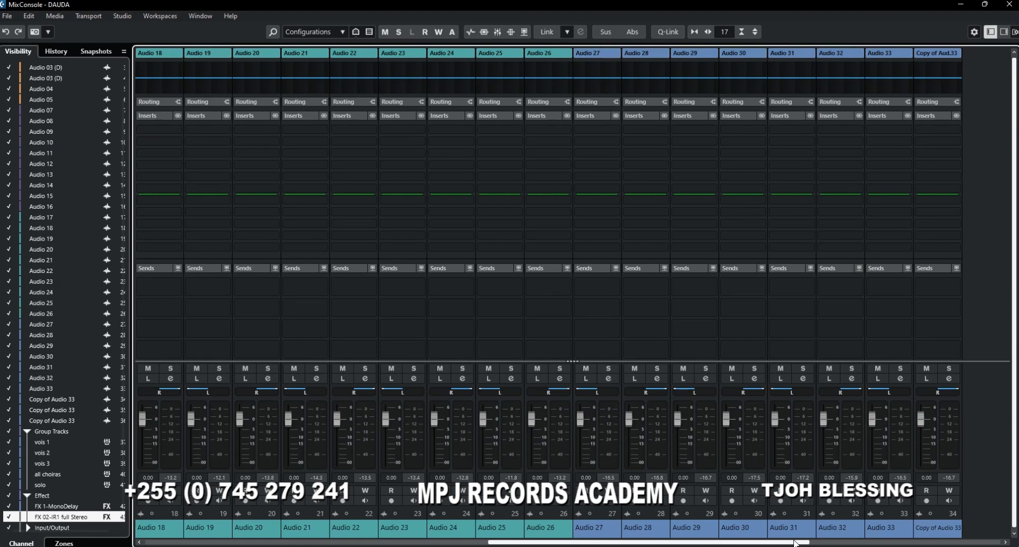
Look over the group and output channels, return to the project window, and set the locators around the daudi clip on Audio 01.
drag(796, 544, 987, 544)
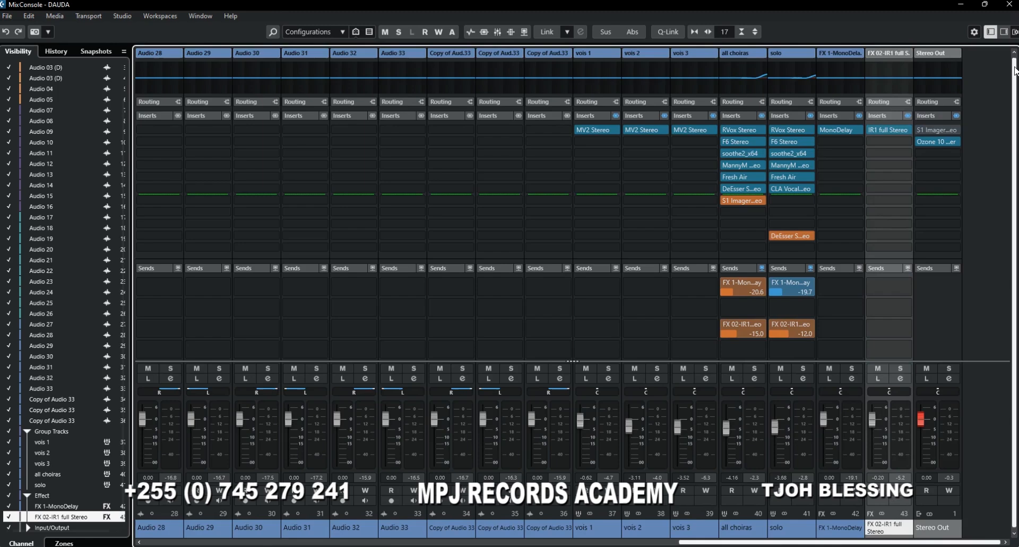
key(F3)
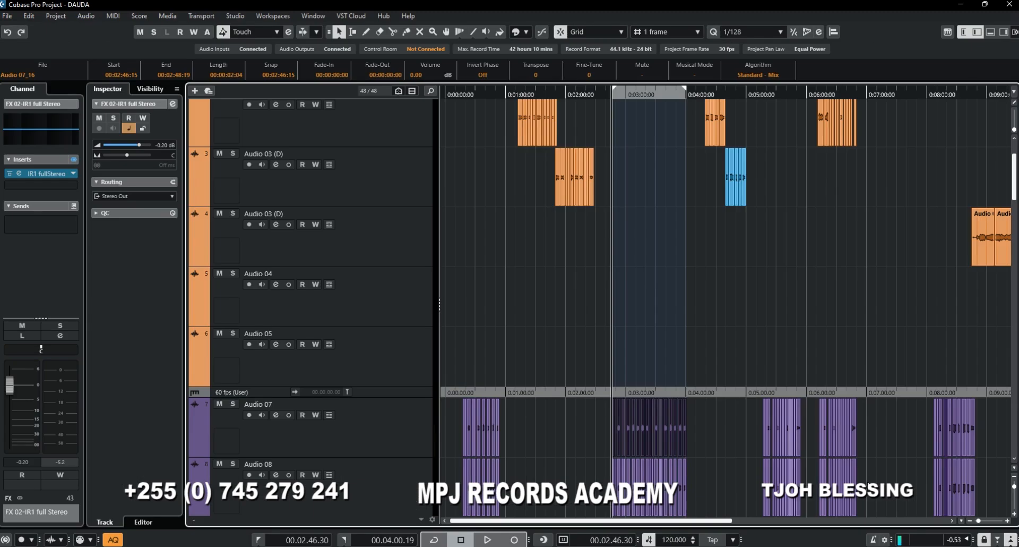
scroll(731, 382, down, 4)
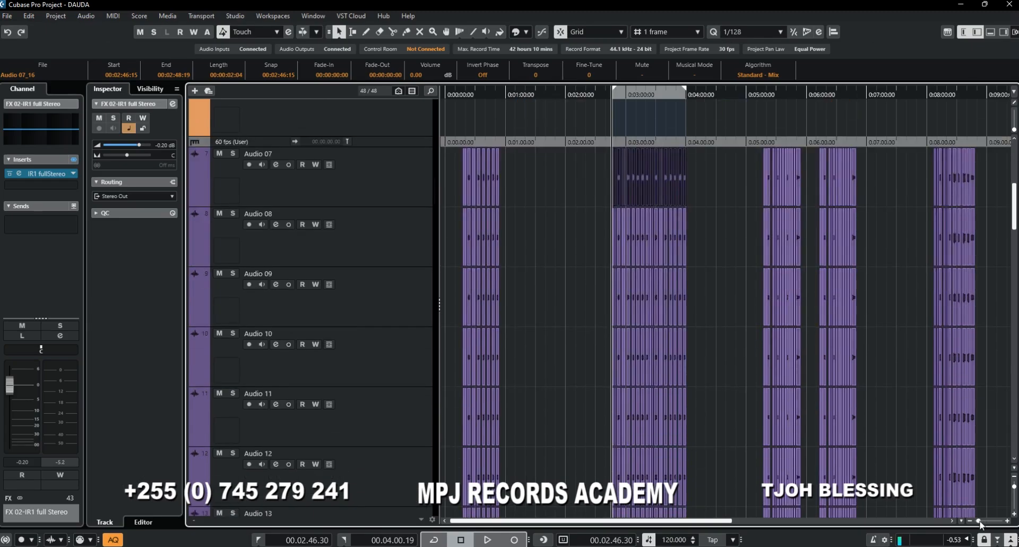
mouse_move(981, 524)
mouse_down()
mouse_move(995, 525)
mouse_move(979, 524)
mouse_up()
scroll(738, 272, up, 6)
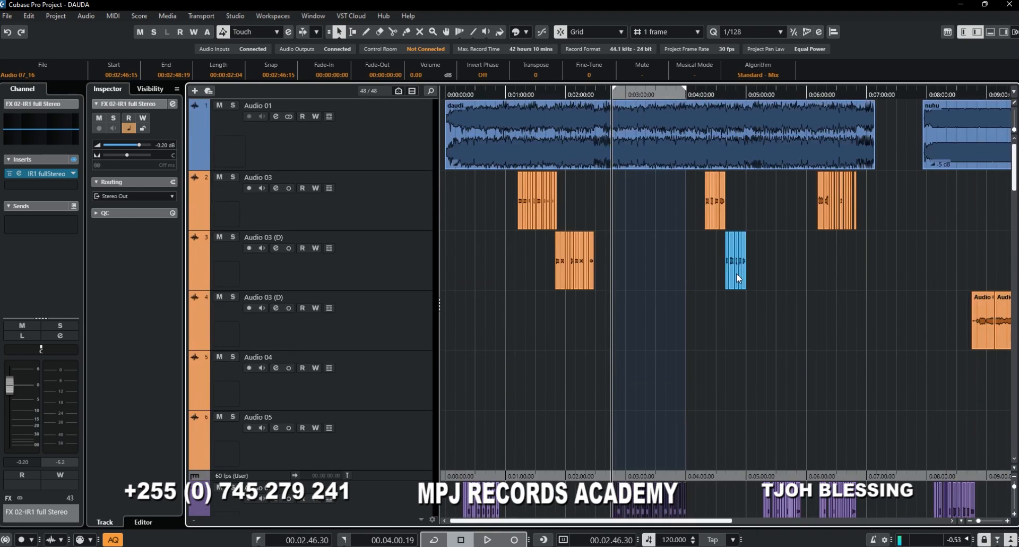
click(698, 145)
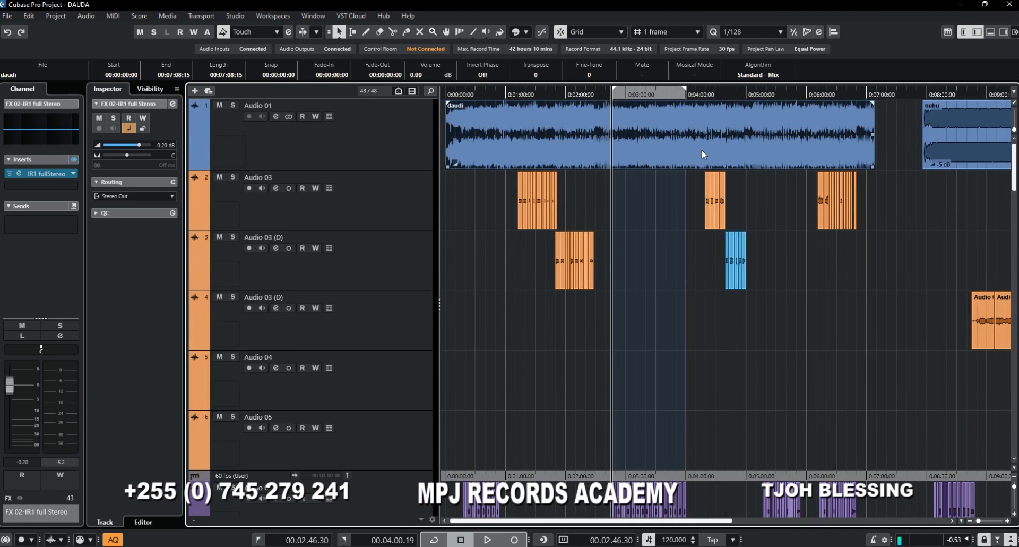
key(p)
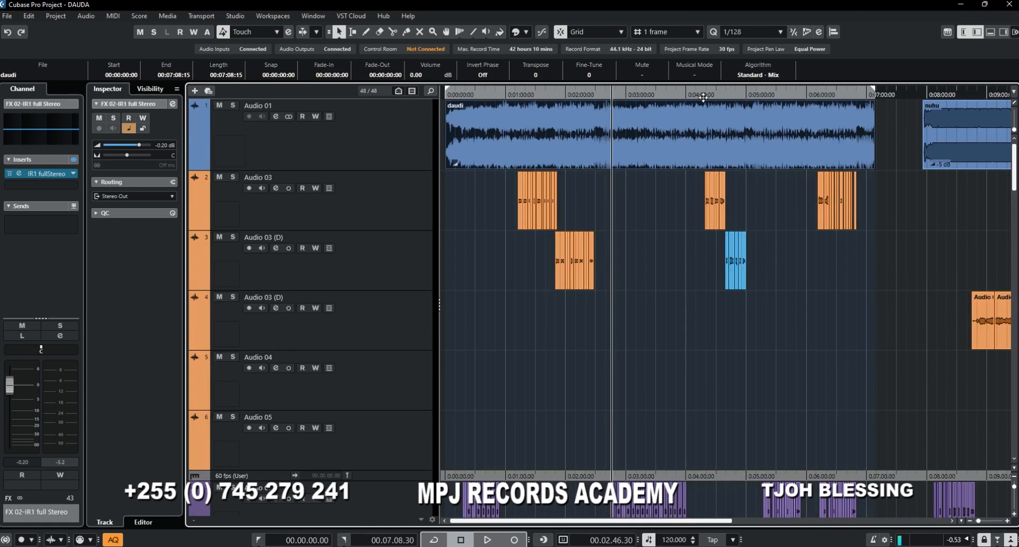
Play the daudi song from about 4:16, viewing all tracks in the arrangement, and stop playback.
click(702, 94)
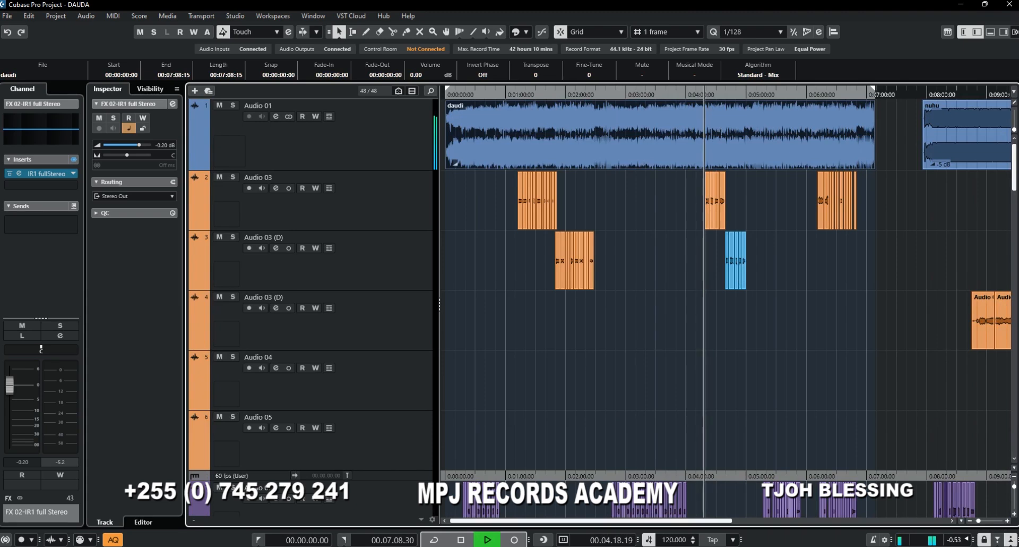
click(1015, 485)
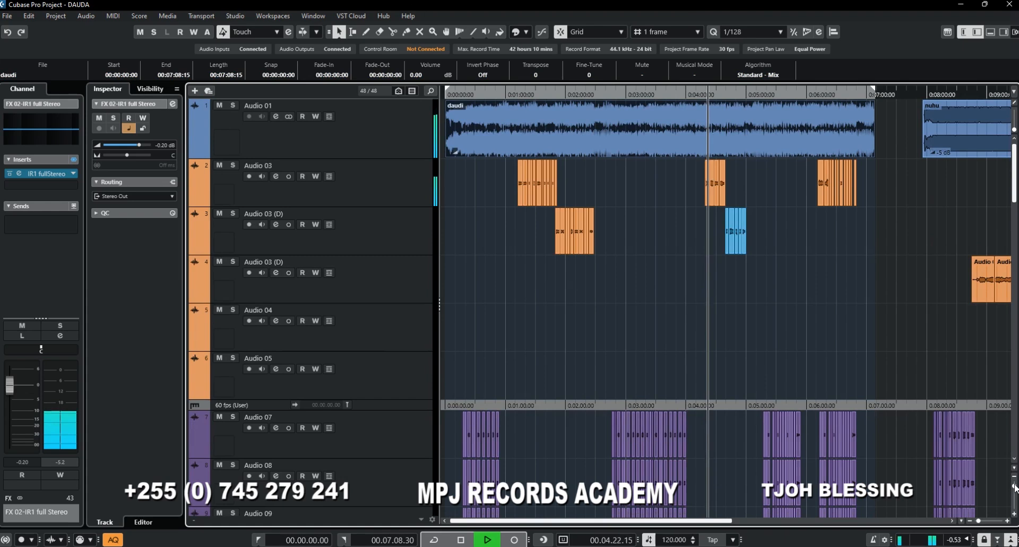
drag(1014, 485, 1015, 482)
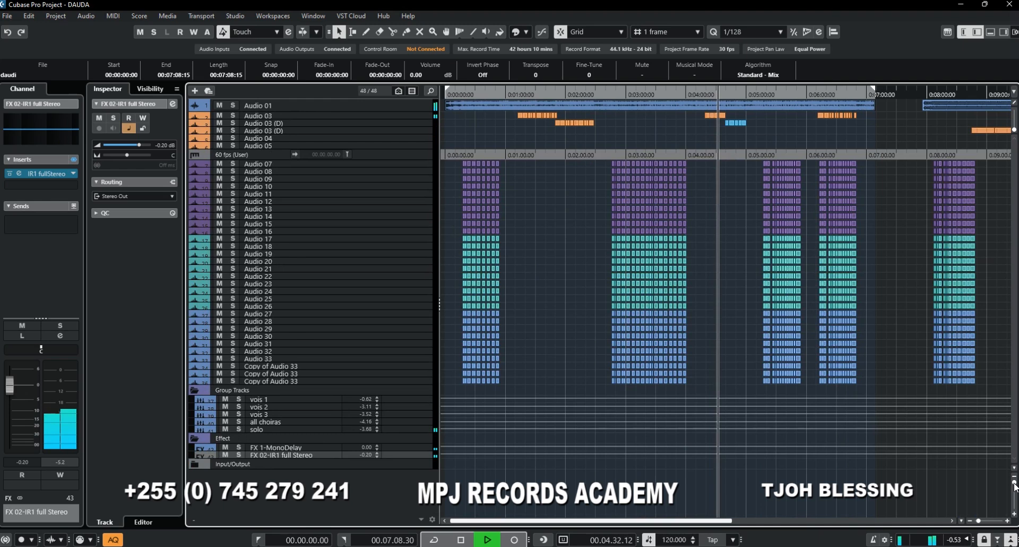
drag(1014, 483, 1015, 484)
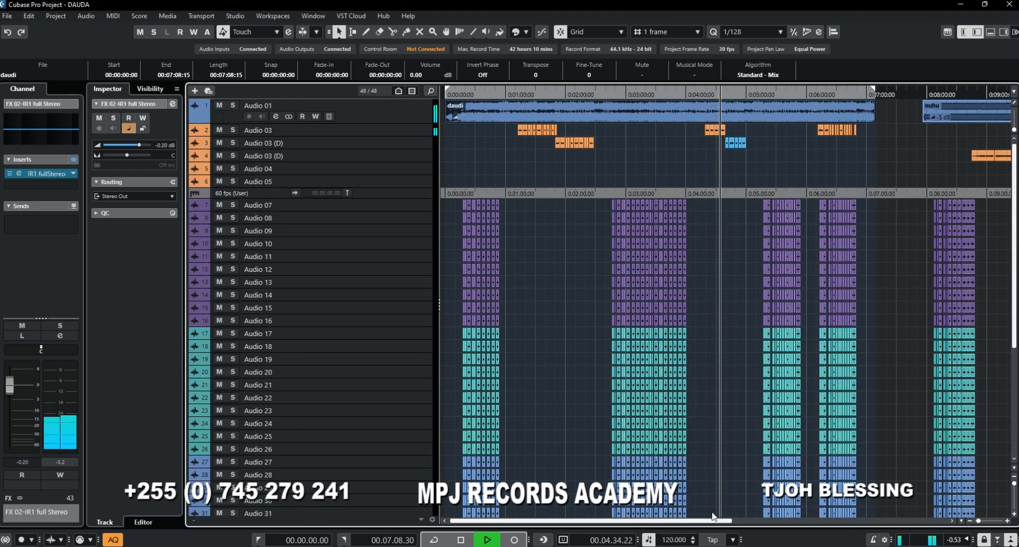
drag(717, 521, 801, 521)
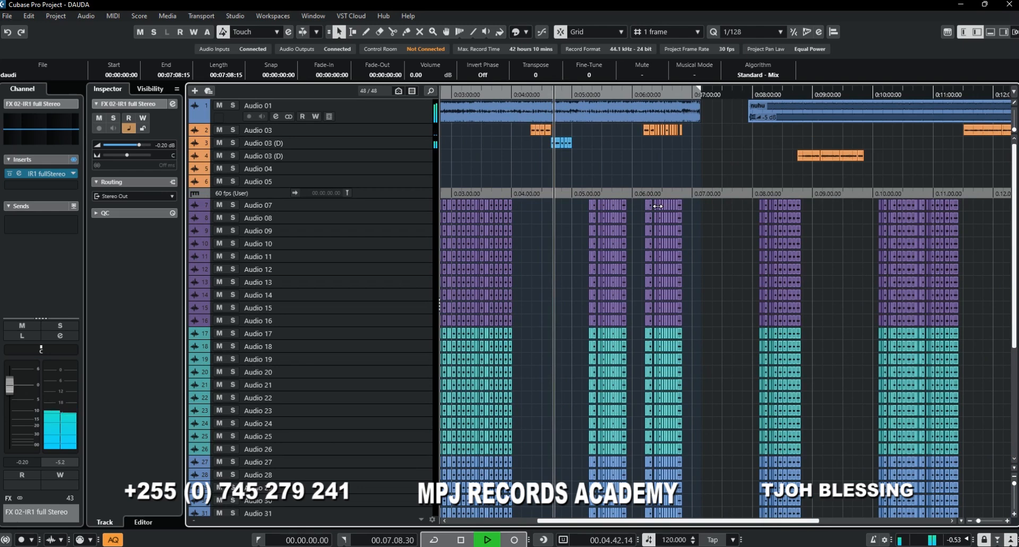
click(461, 540)
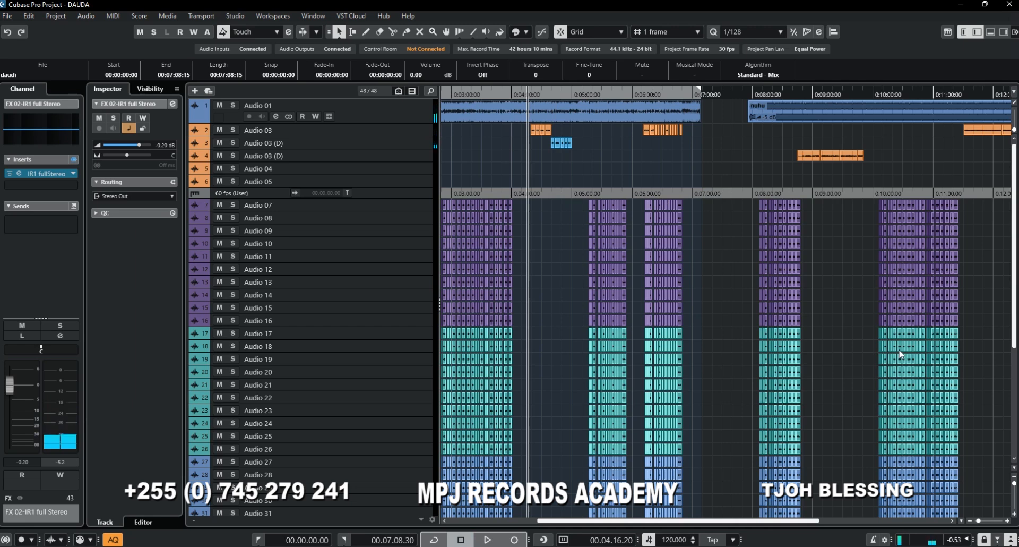
Play the nuhu song from about 7:59, look over its choir and group tracks, and stop playback.
click(753, 93)
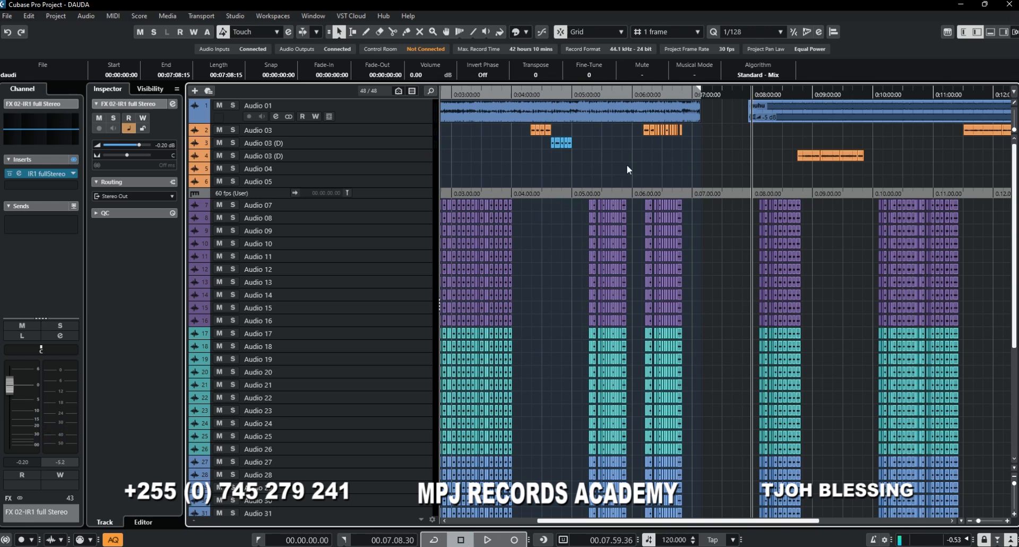
click(833, 216)
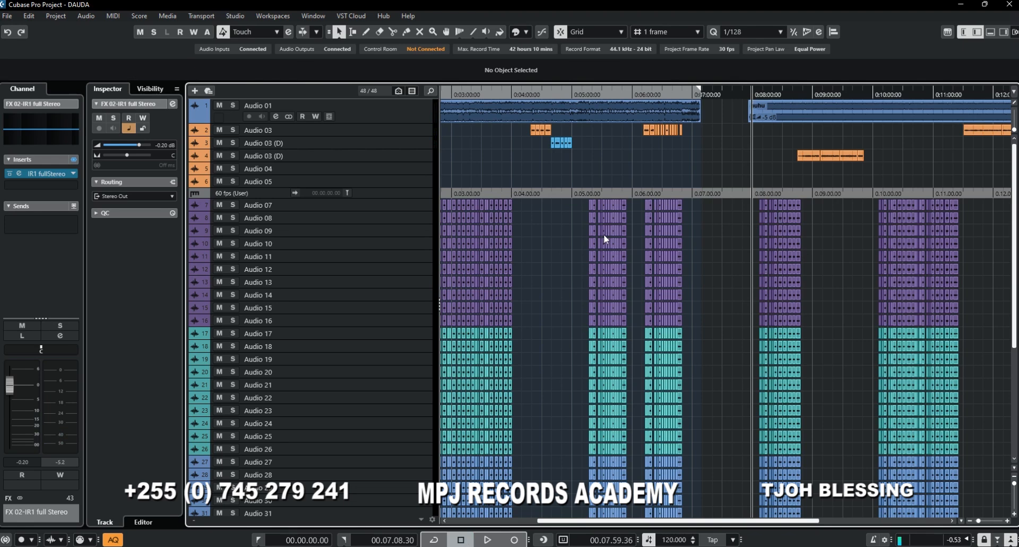
key(space)
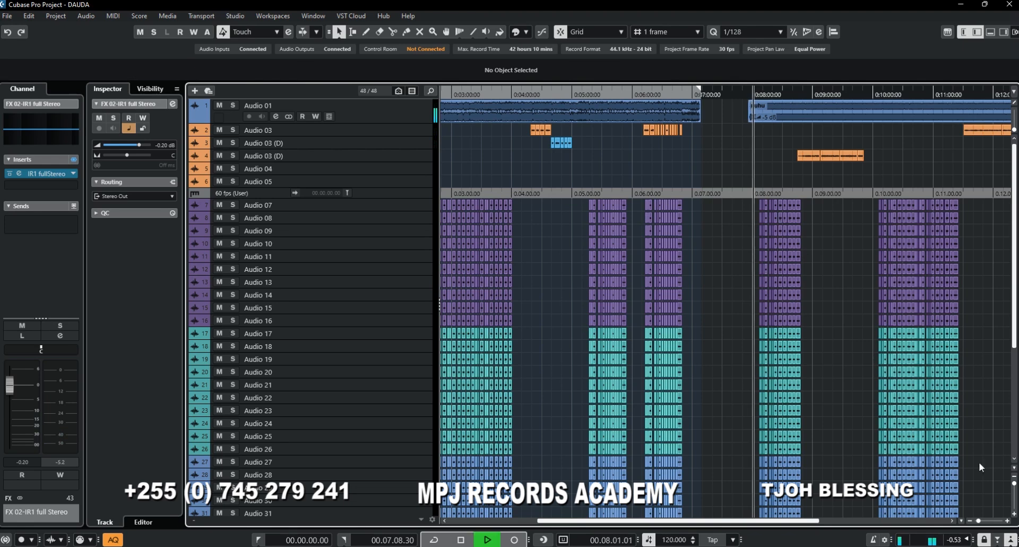
mouse_move(980, 524)
mouse_down()
mouse_move(990, 524)
mouse_move(978, 525)
mouse_up()
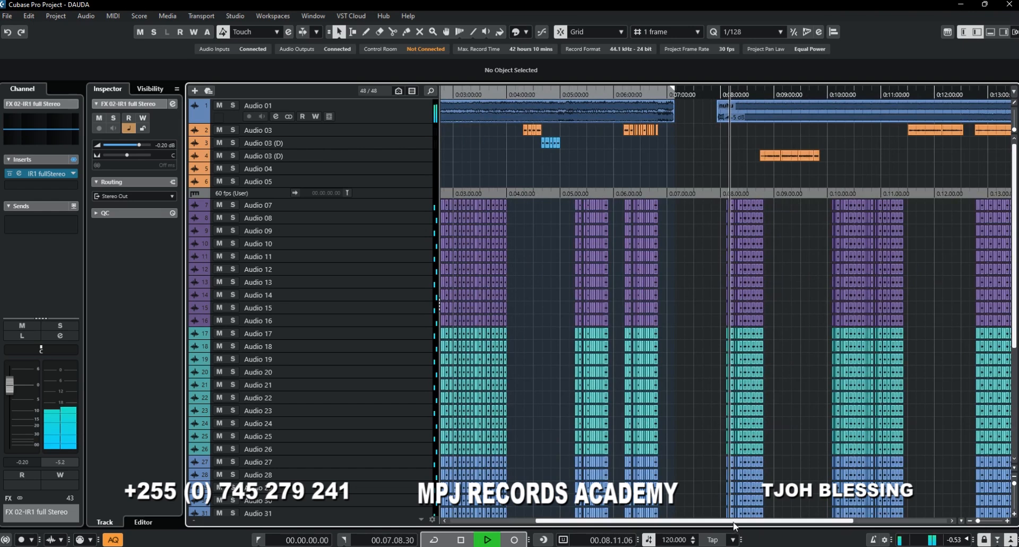
drag(733, 522, 853, 534)
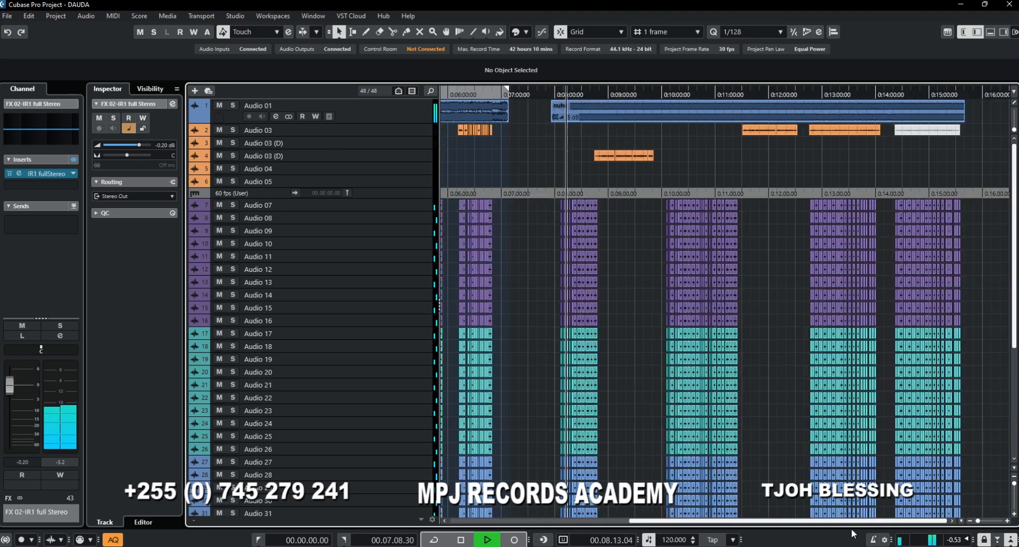
scroll(648, 255, down, 10)
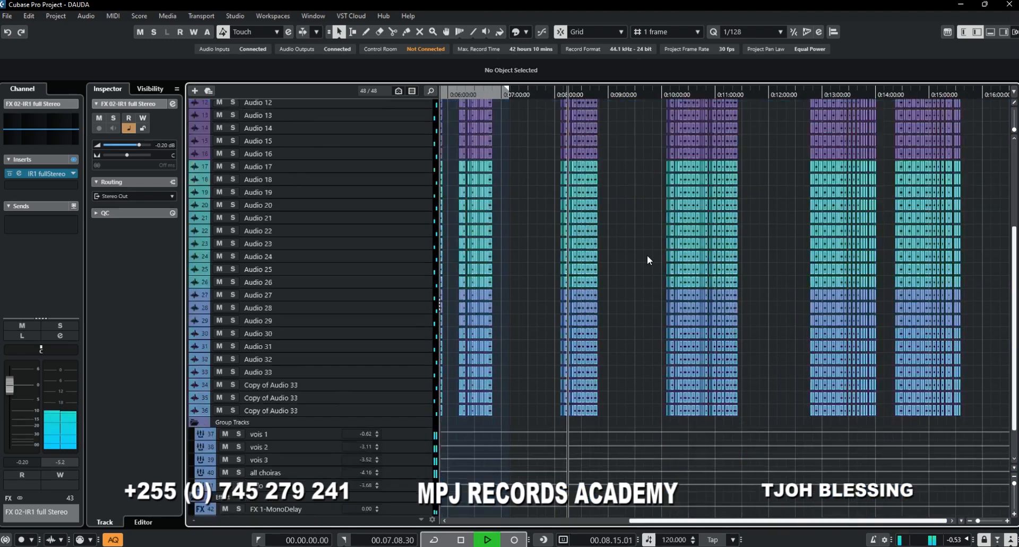
scroll(648, 255, up, 10)
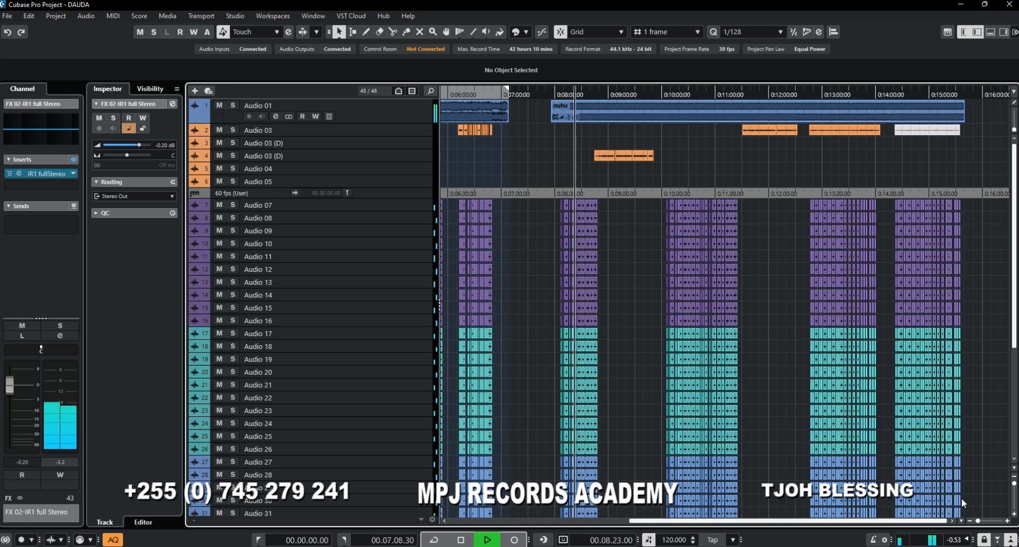
drag(984, 522, 988, 522)
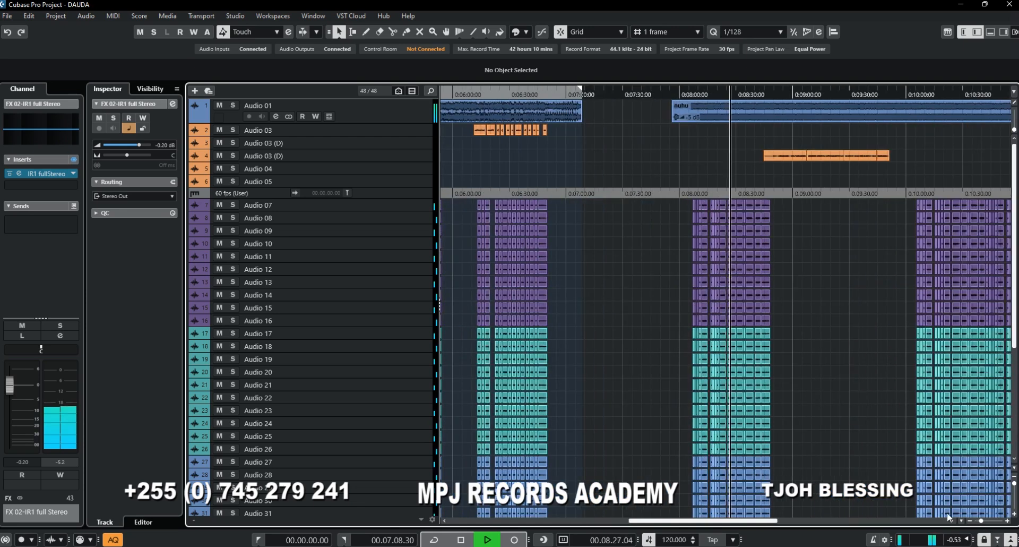
drag(662, 521, 700, 522)
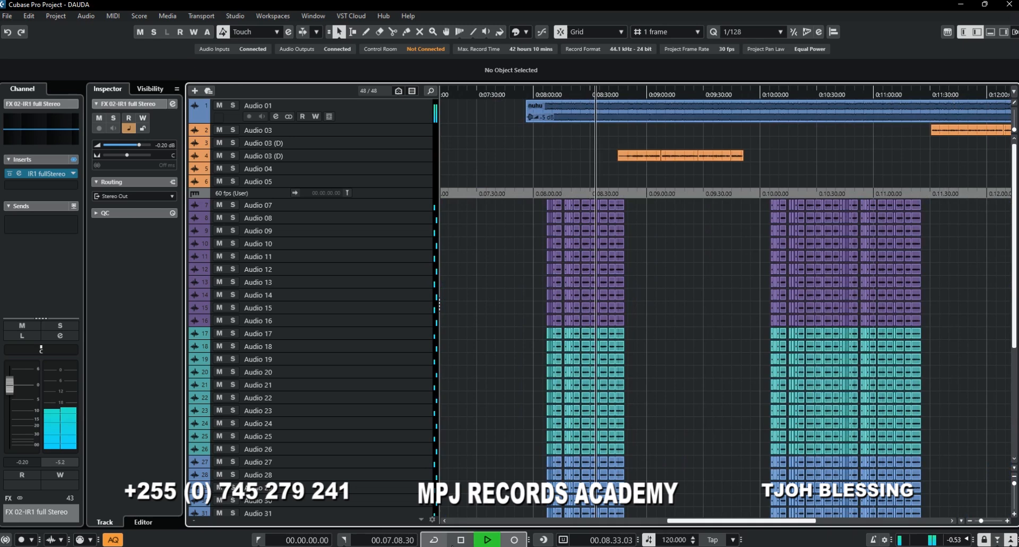
click(461, 540)
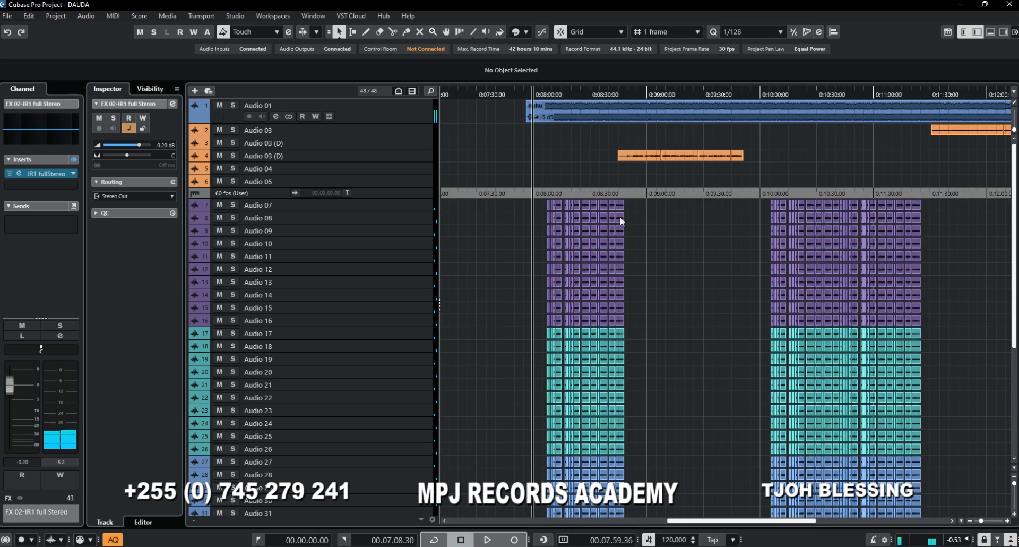
Play the solo clips on the second Audio 03 (D) track from about 8:46, inspect them up close, and stop playback.
drag(548, 215, 529, 212)
click(516, 209)
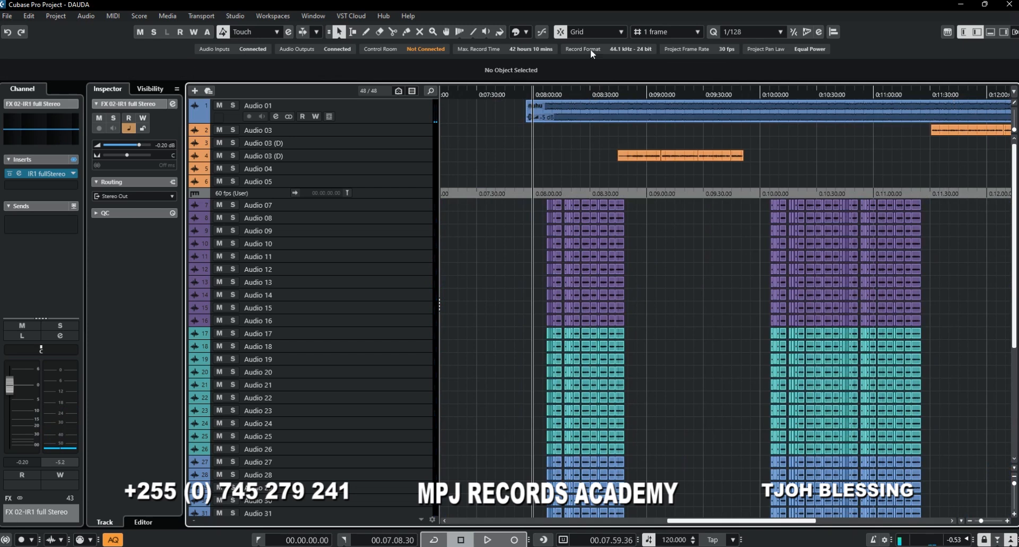
click(621, 91)
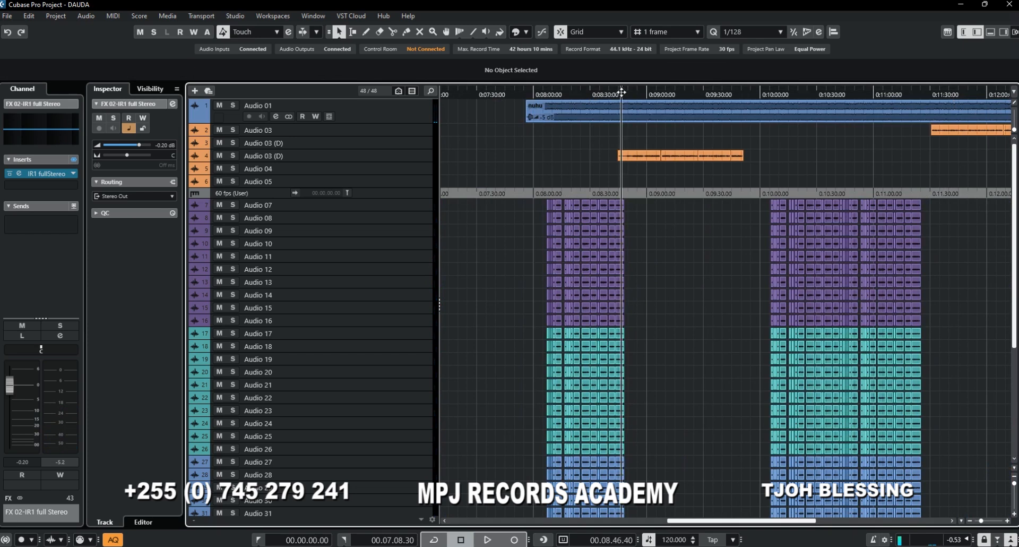
key(space)
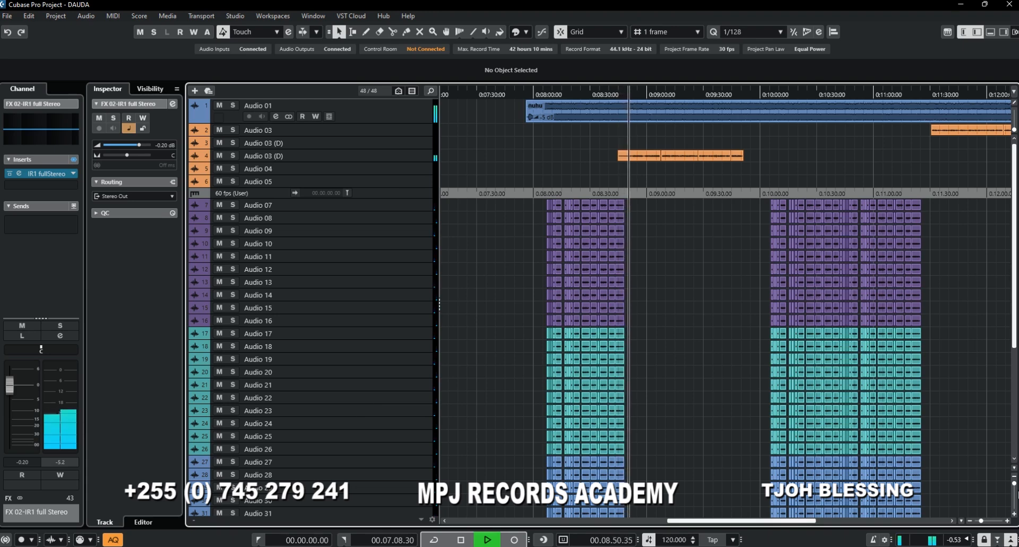
drag(1015, 484, 1015, 486)
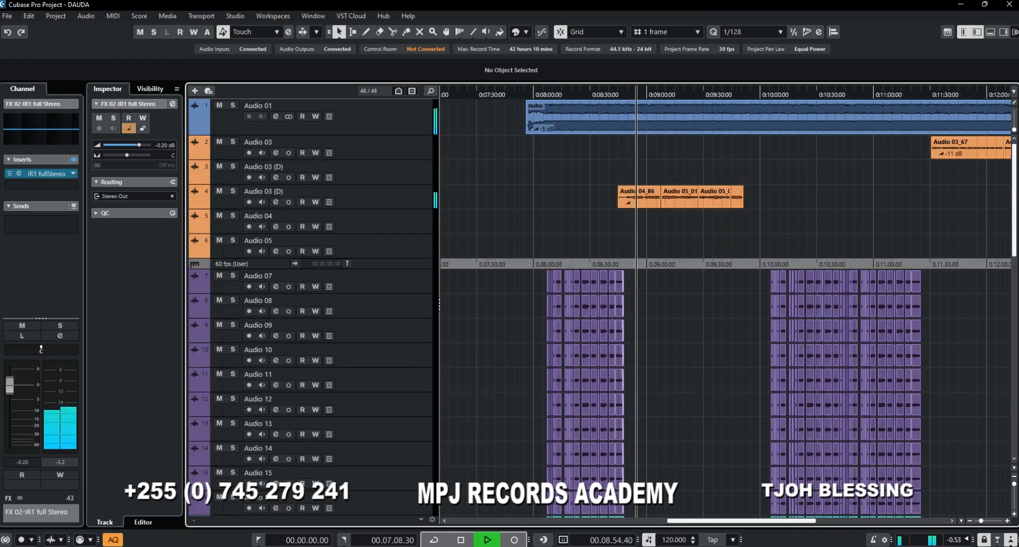
drag(985, 523, 984, 525)
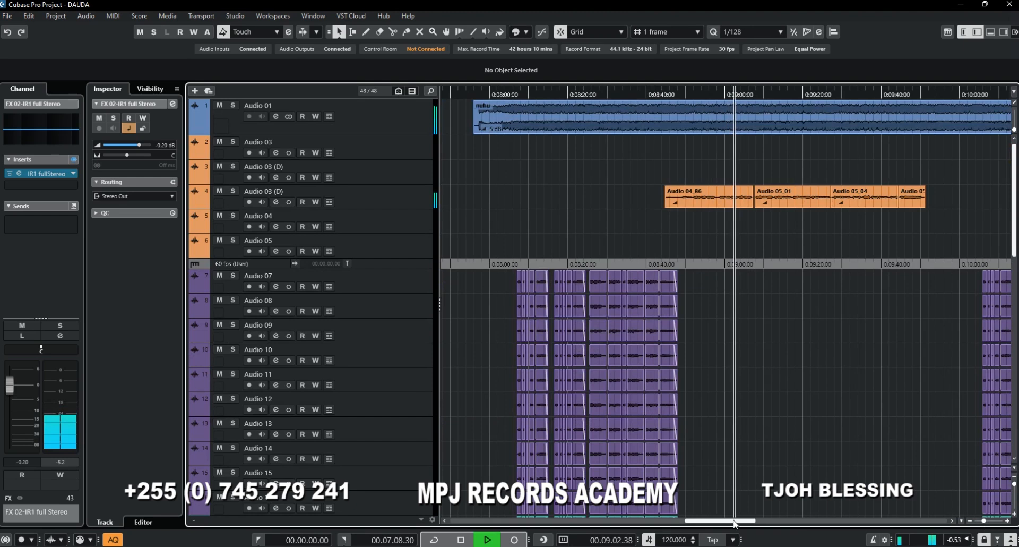
drag(744, 521, 766, 521)
mouse_move(983, 523)
mouse_down()
mouse_move(976, 522)
mouse_move(993, 520)
mouse_up()
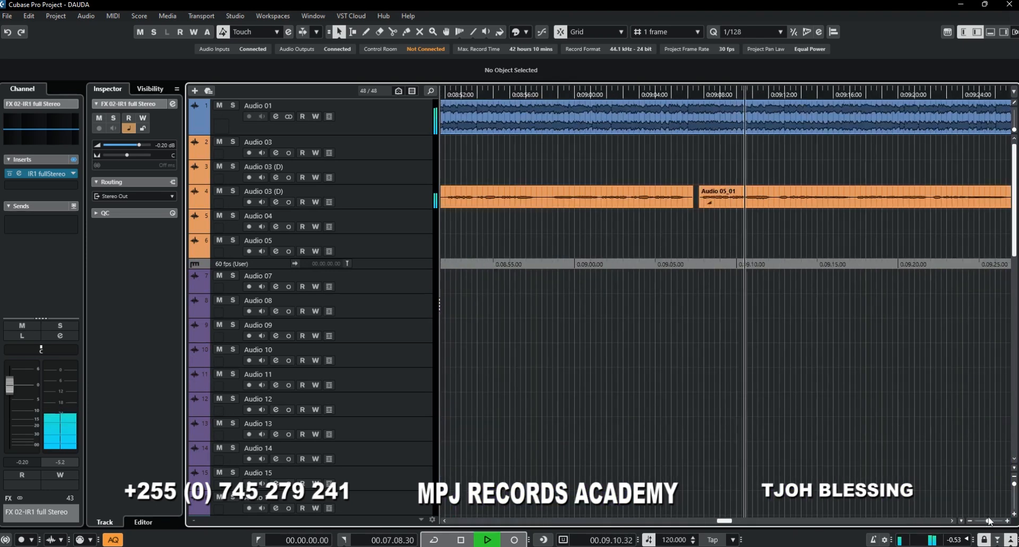
drag(988, 521, 976, 521)
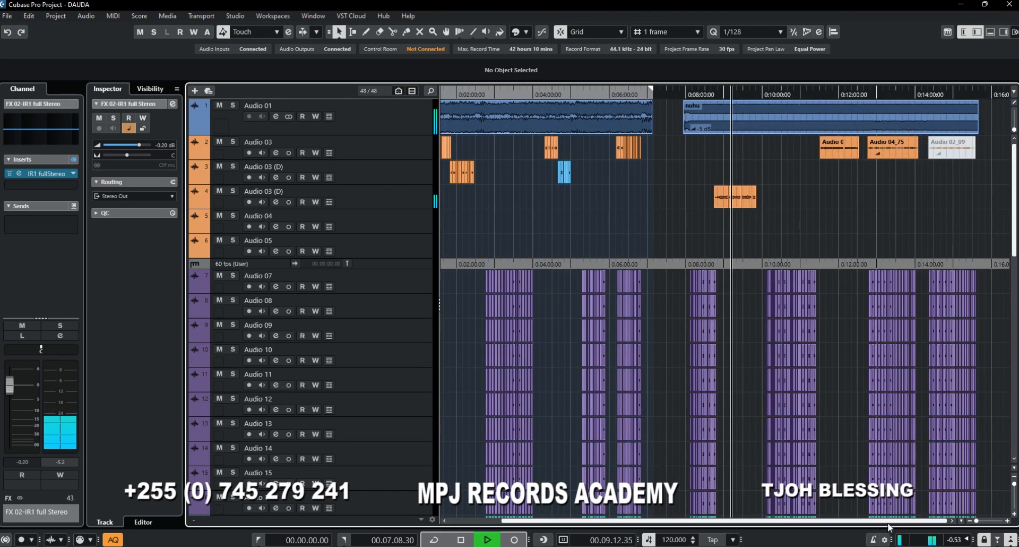
click(464, 539)
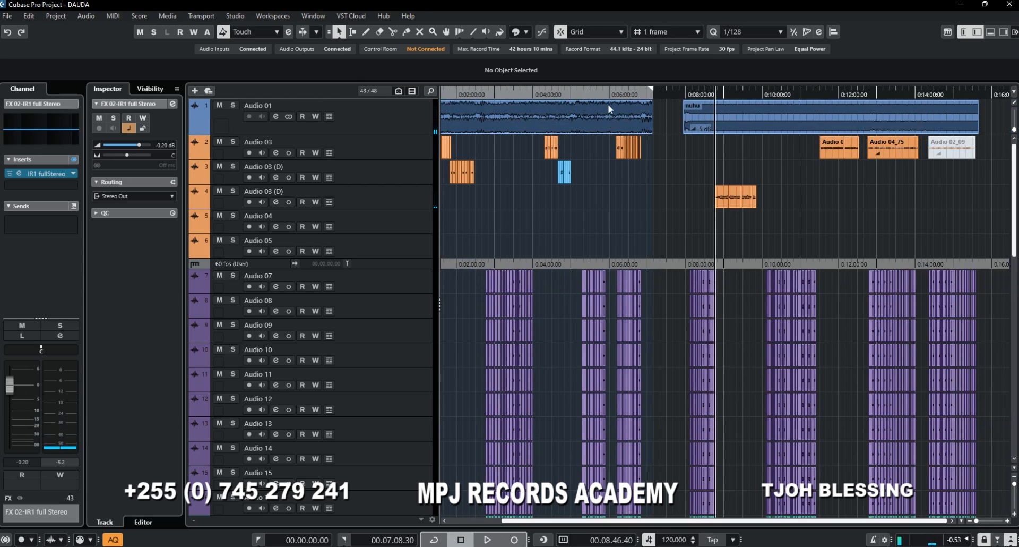
Return the playhead to the project start, turn on cycle mode, and look over the opening choir and solo clips.
key(KP_Decimal)
key(KP_Divide)
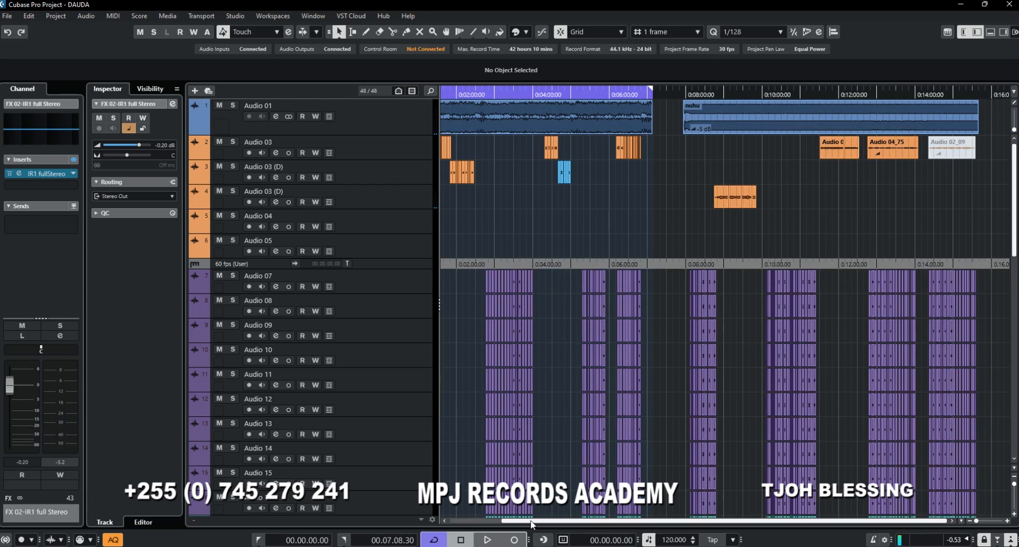
drag(532, 524, 454, 523)
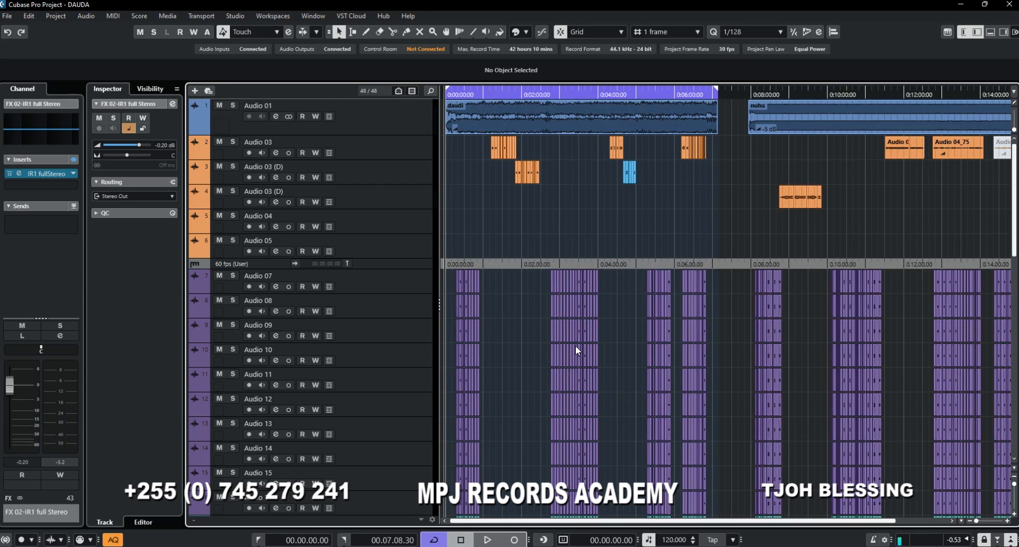
key(h)
key(h)
key(h)
key(h)
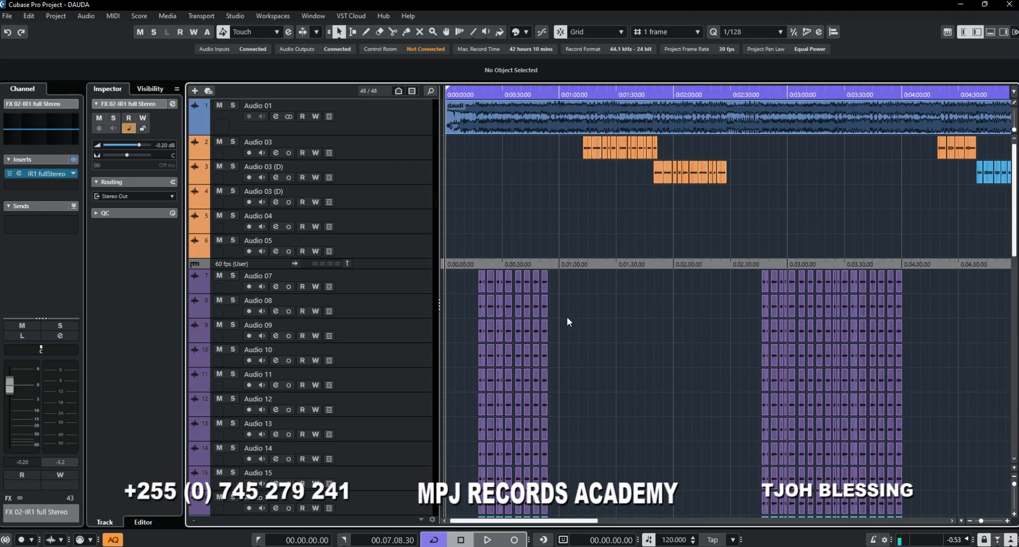
scroll(587, 289, down, 5)
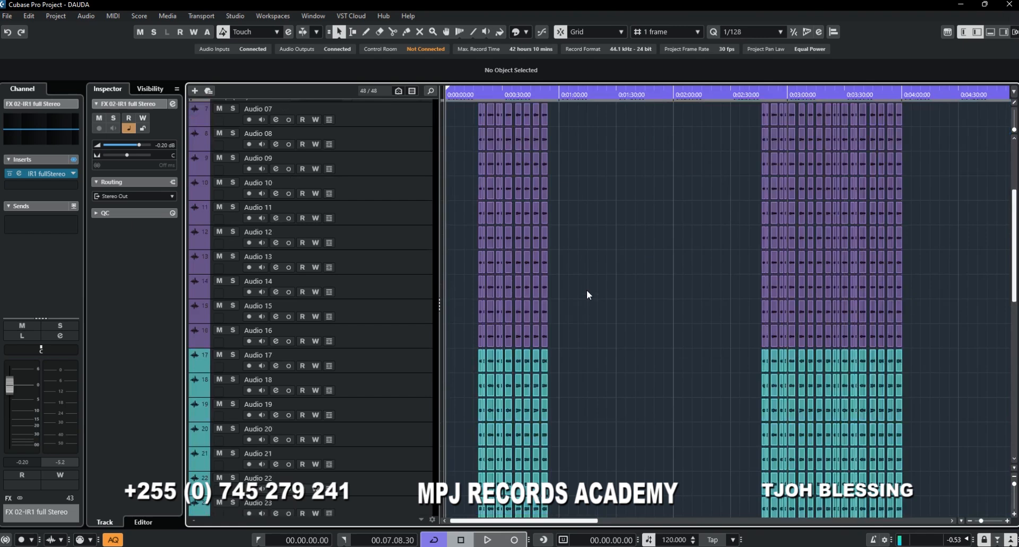
scroll(588, 290, up, 5)
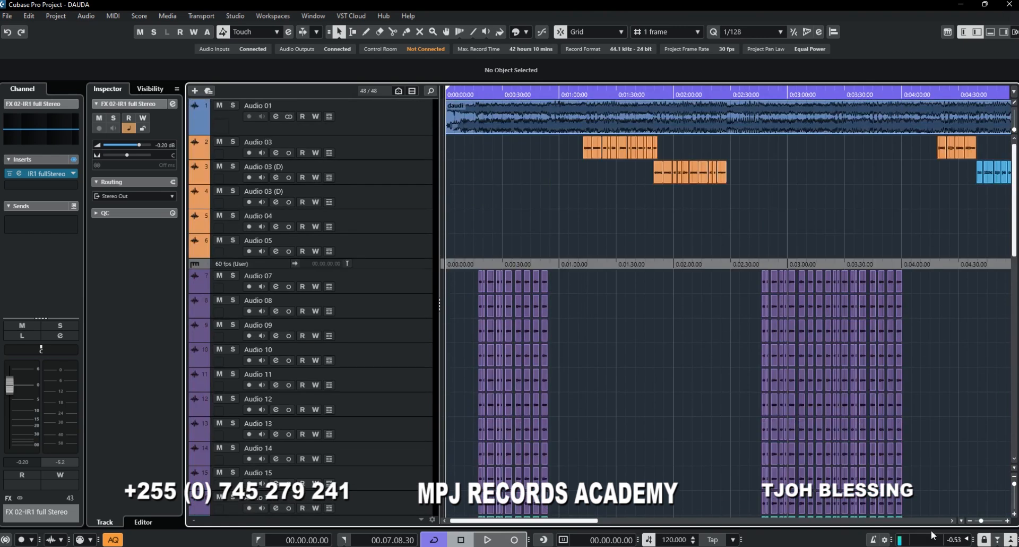
Examine the daudi and nuhu songs along the timeline, comparing the full arrangement with close views of the vocal clips.
drag(981, 522, 976, 521)
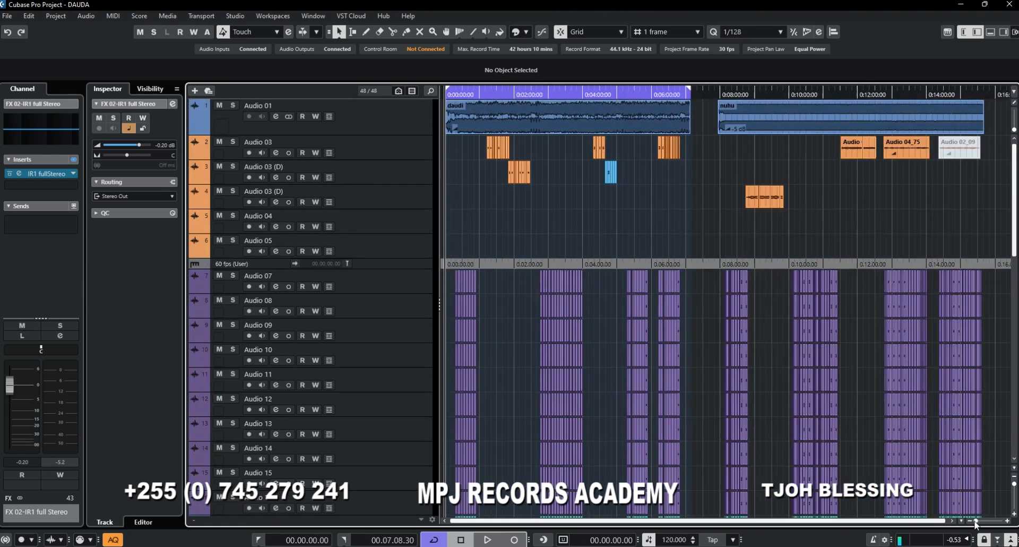
drag(699, 110, 597, 281)
click(710, 221)
drag(503, 521, 784, 525)
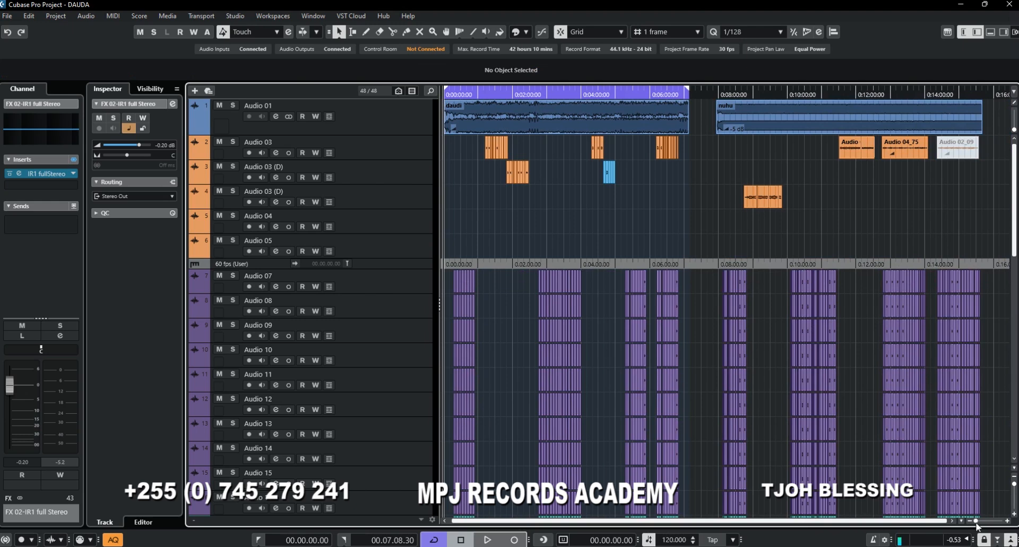
drag(976, 523, 987, 525)
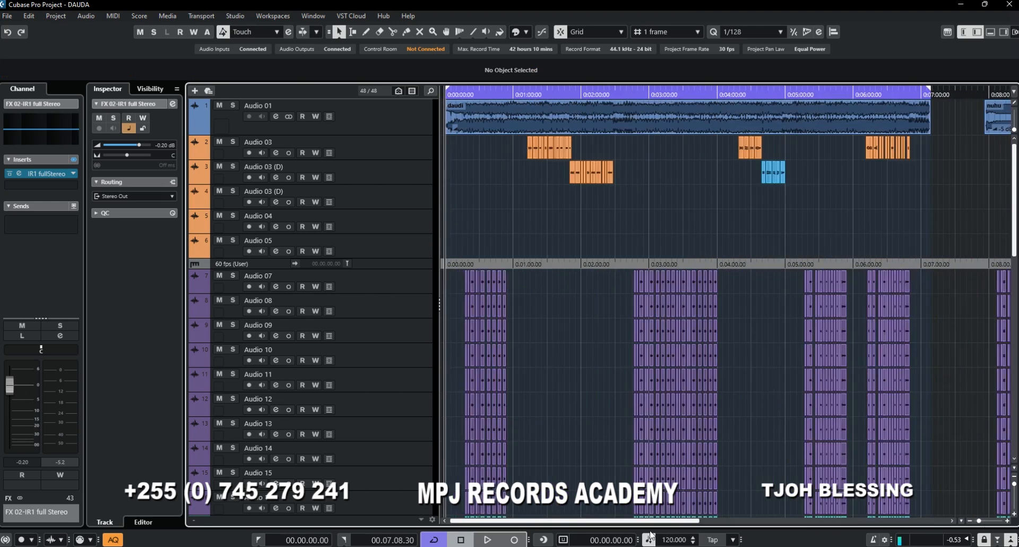
drag(648, 522, 681, 522)
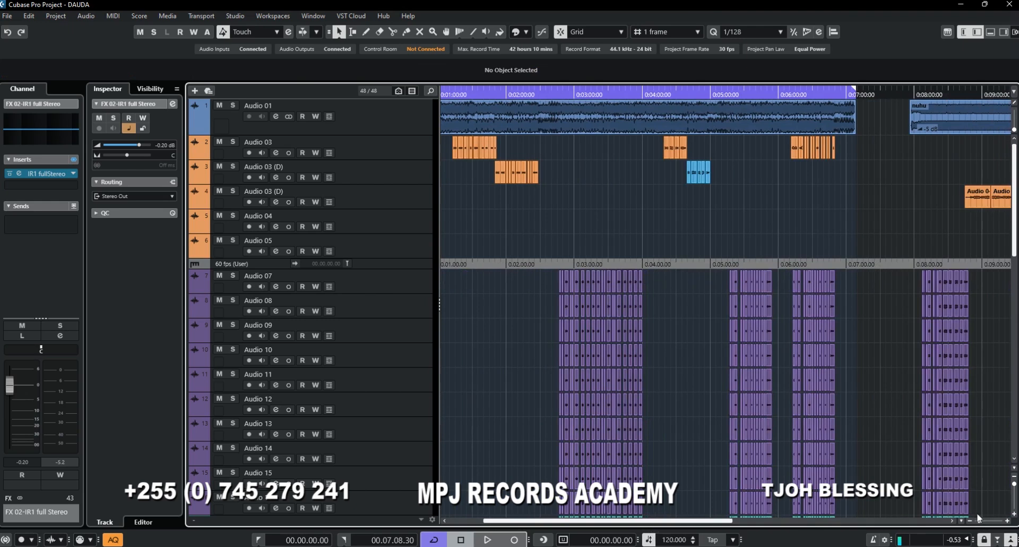
drag(983, 523, 992, 524)
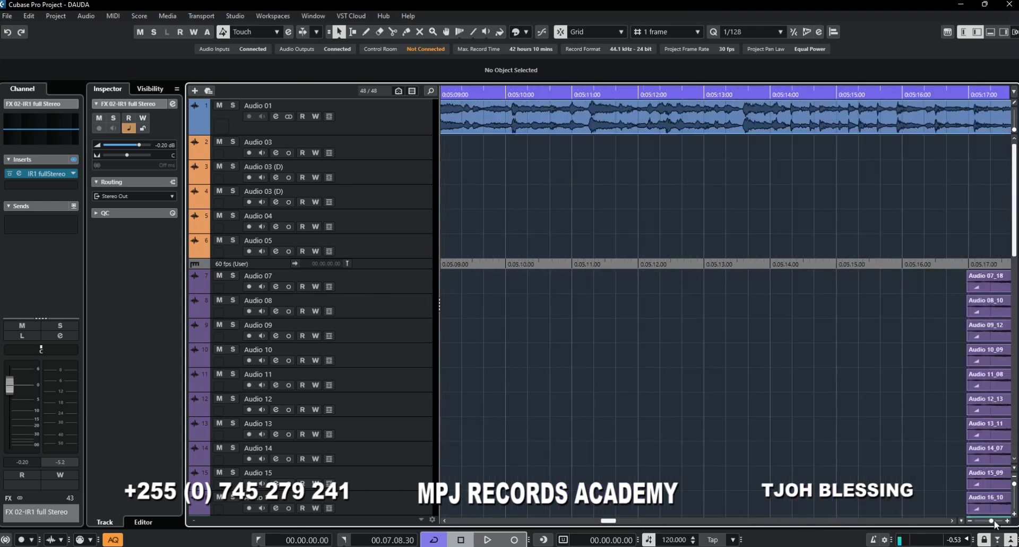
drag(607, 522, 743, 522)
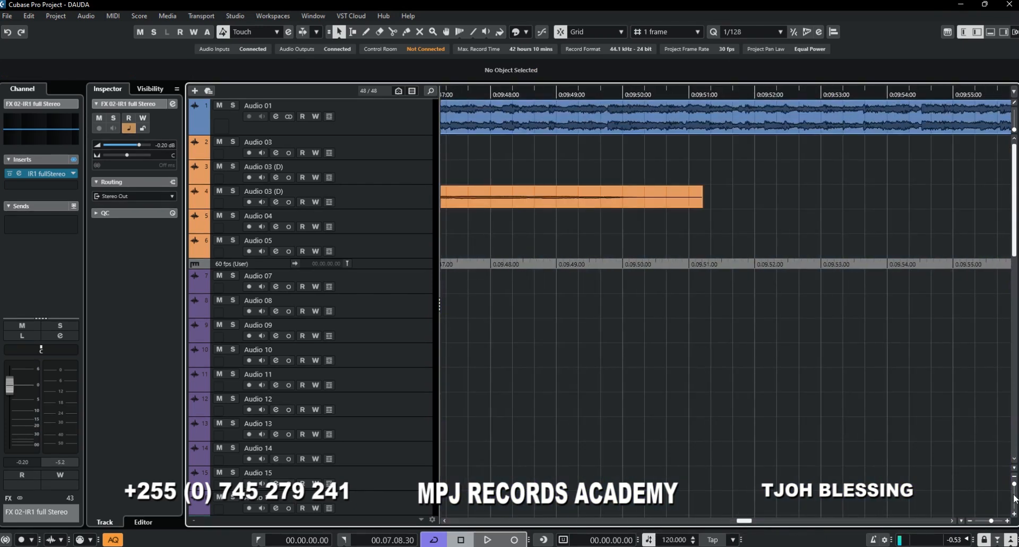
drag(992, 521, 896, 520)
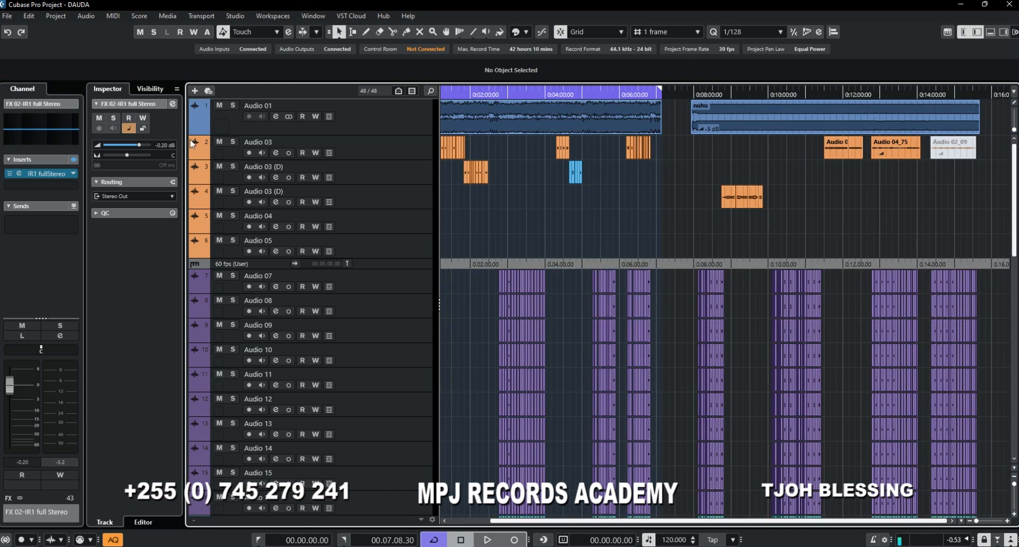
Select the Audio 07, Audio 03 and first Audio 03 (D) tracks in turn to check their channel inserts and routing.
click(407, 281)
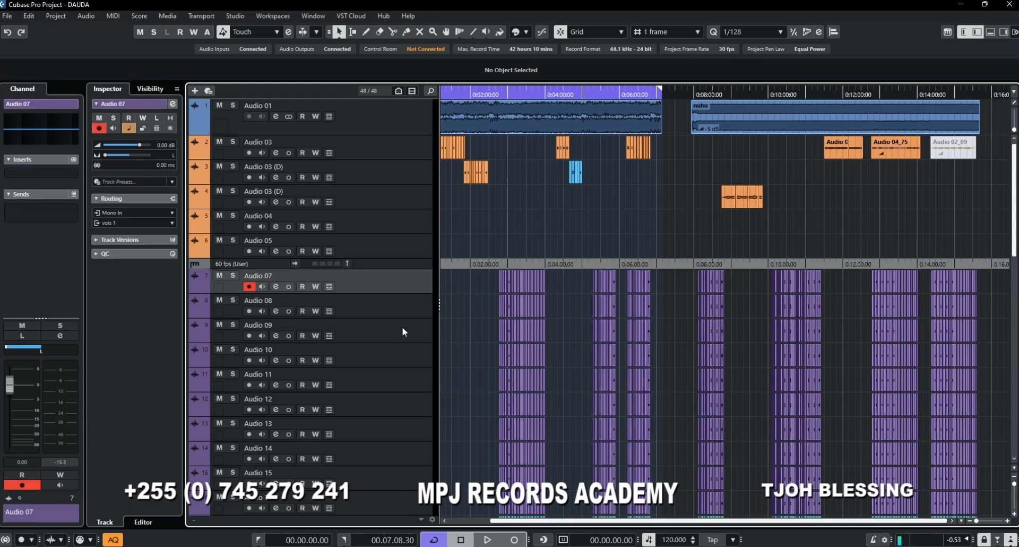
click(412, 145)
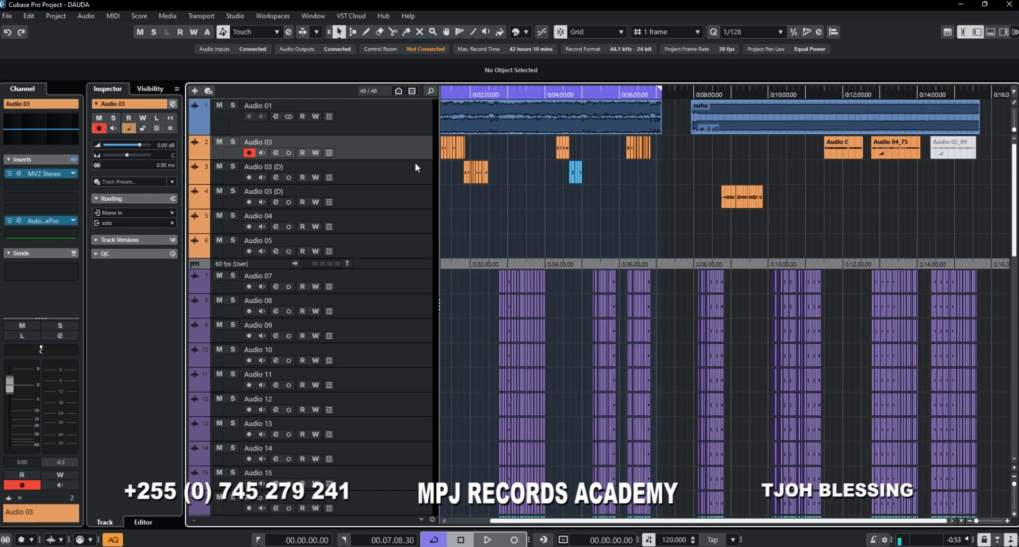
click(416, 163)
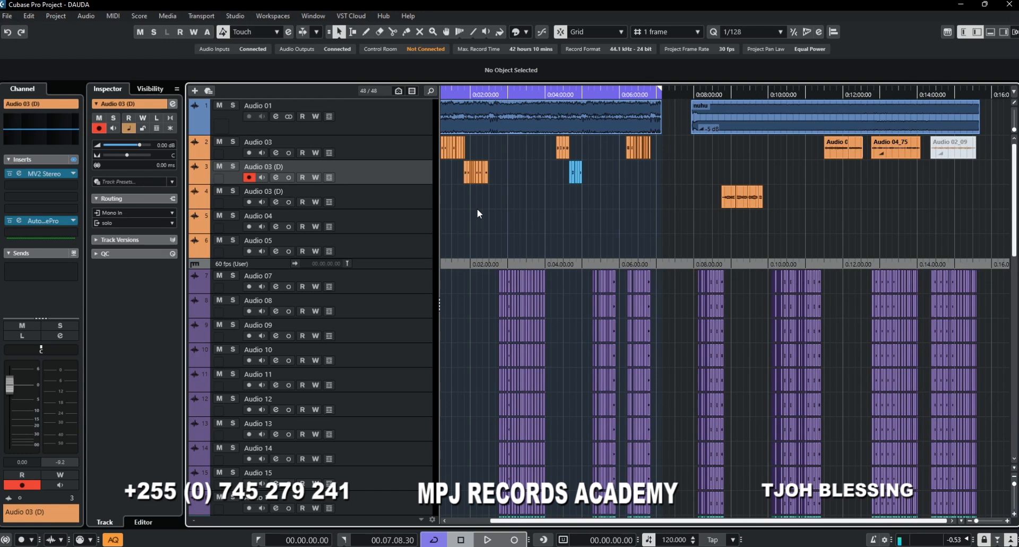
Look over the choir, group and effect tracks, start playback from the project start, and return to the first tracks.
scroll(477, 208, down, 12)
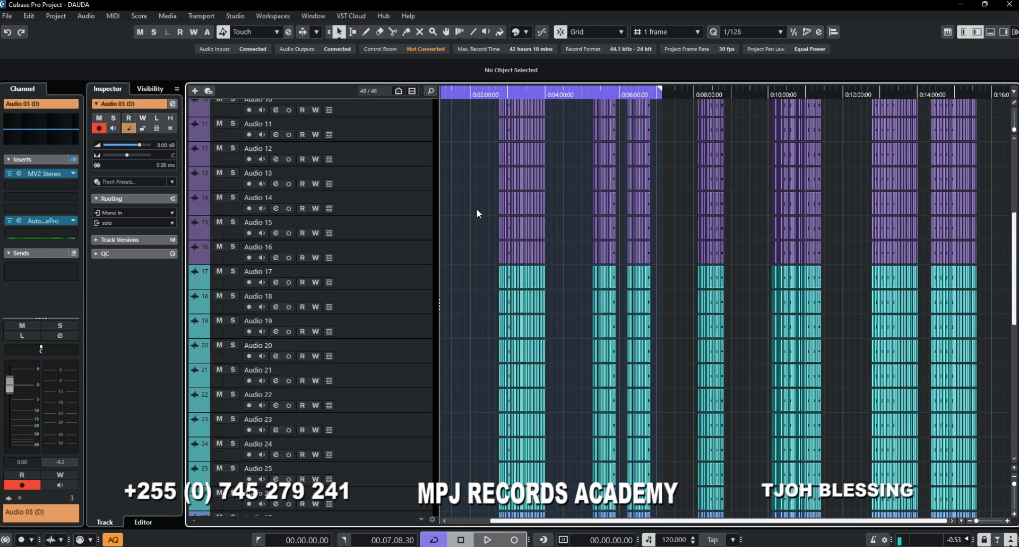
scroll(476, 208, down, 10)
key(space)
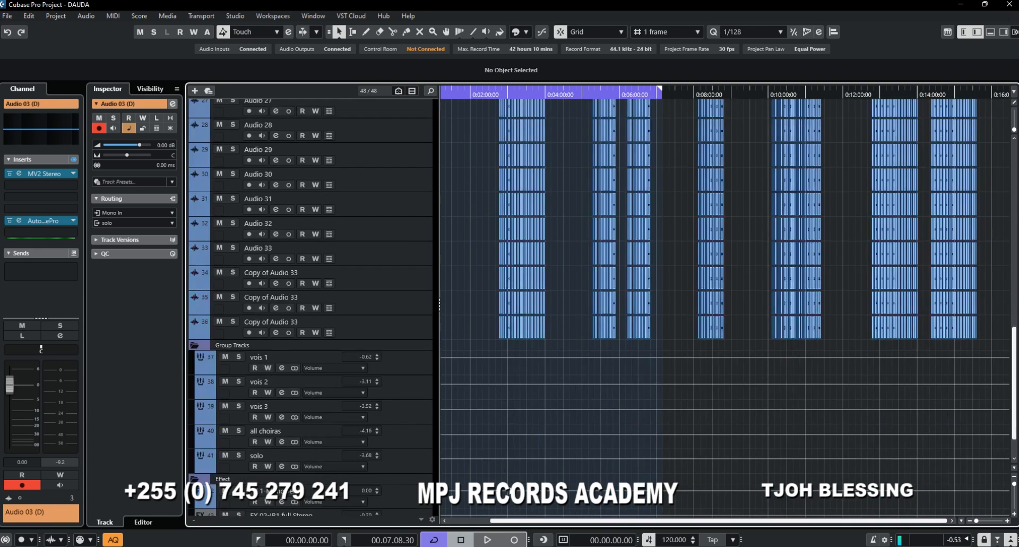
scroll(632, 289, up, 20)
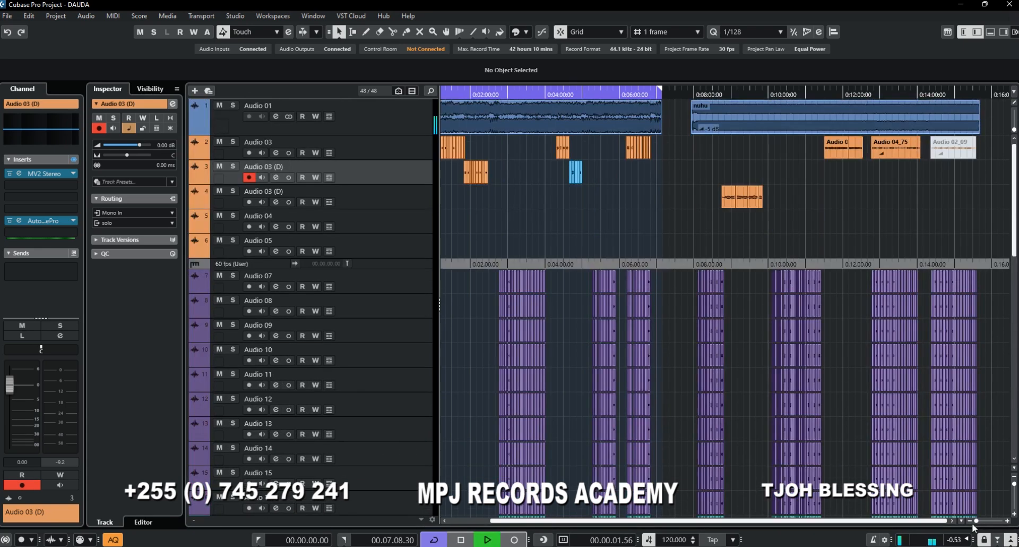